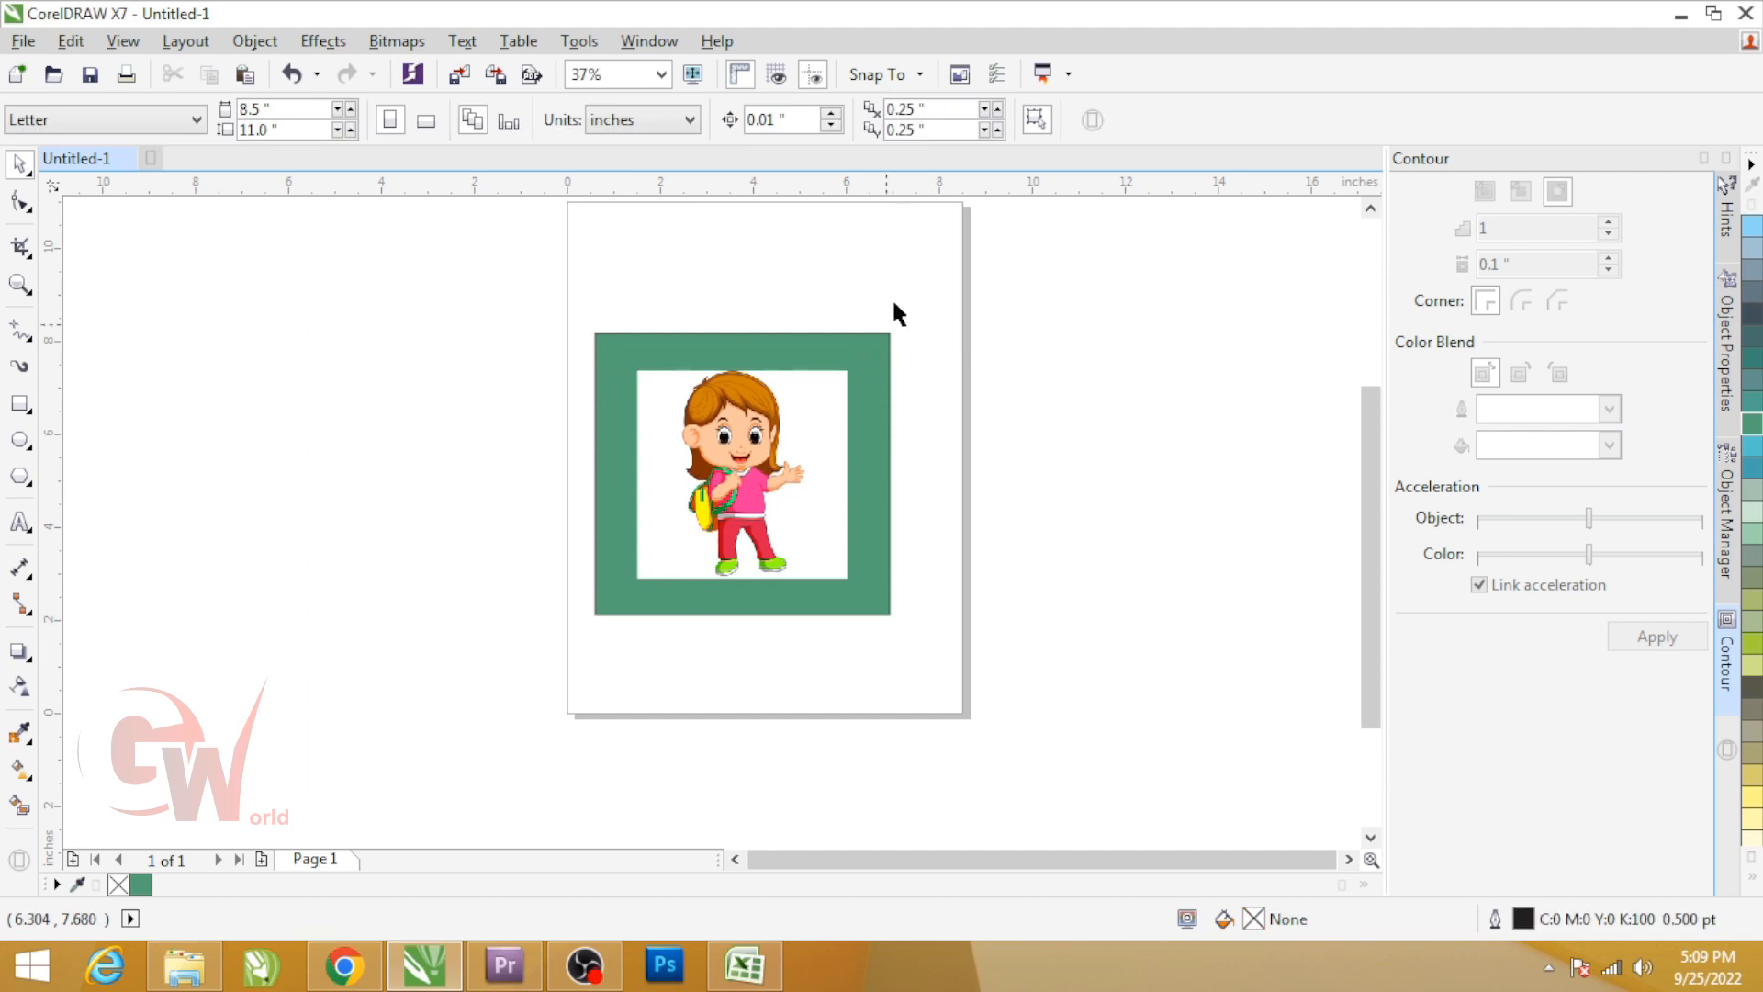
# Shrink the green-framed girl picture to about 2.64 by 2.53 inches and place a duplicate beside it on the page
pyautogui.moveTo(895, 319); pyautogui.dragTo(771, 468)
pyautogui.scroll(4, 759, 488)
pyautogui.scroll(-2, 432, 445)
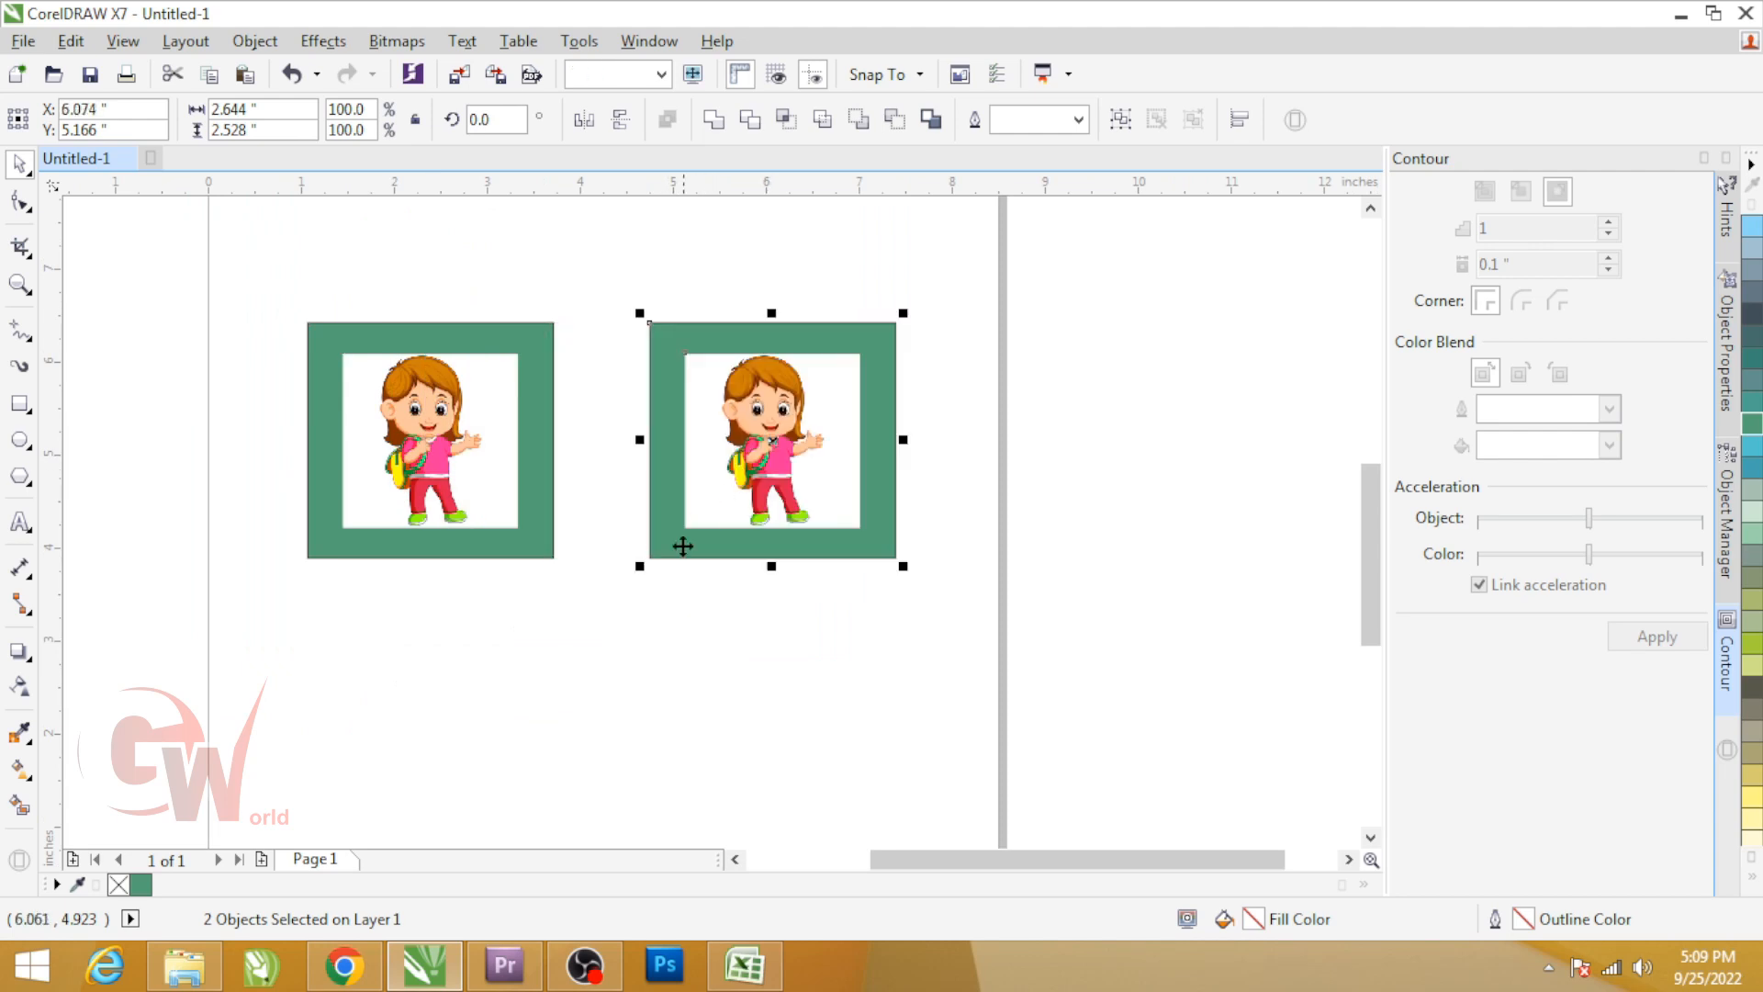
pyautogui.click(618, 492)
pyautogui.moveTo(209, 290); pyautogui.dragTo(1005, 648)
pyautogui.hotkey('shift', 'F2')
# Try moving the duplicated girl bitmap off its green frame and undo the moves
pyautogui.click(806, 337)
pyautogui.click(1132, 466)
pyautogui.moveTo(1123, 466); pyautogui.dragTo(930, 450)
pyautogui.hotkey('ctrl', 'z')
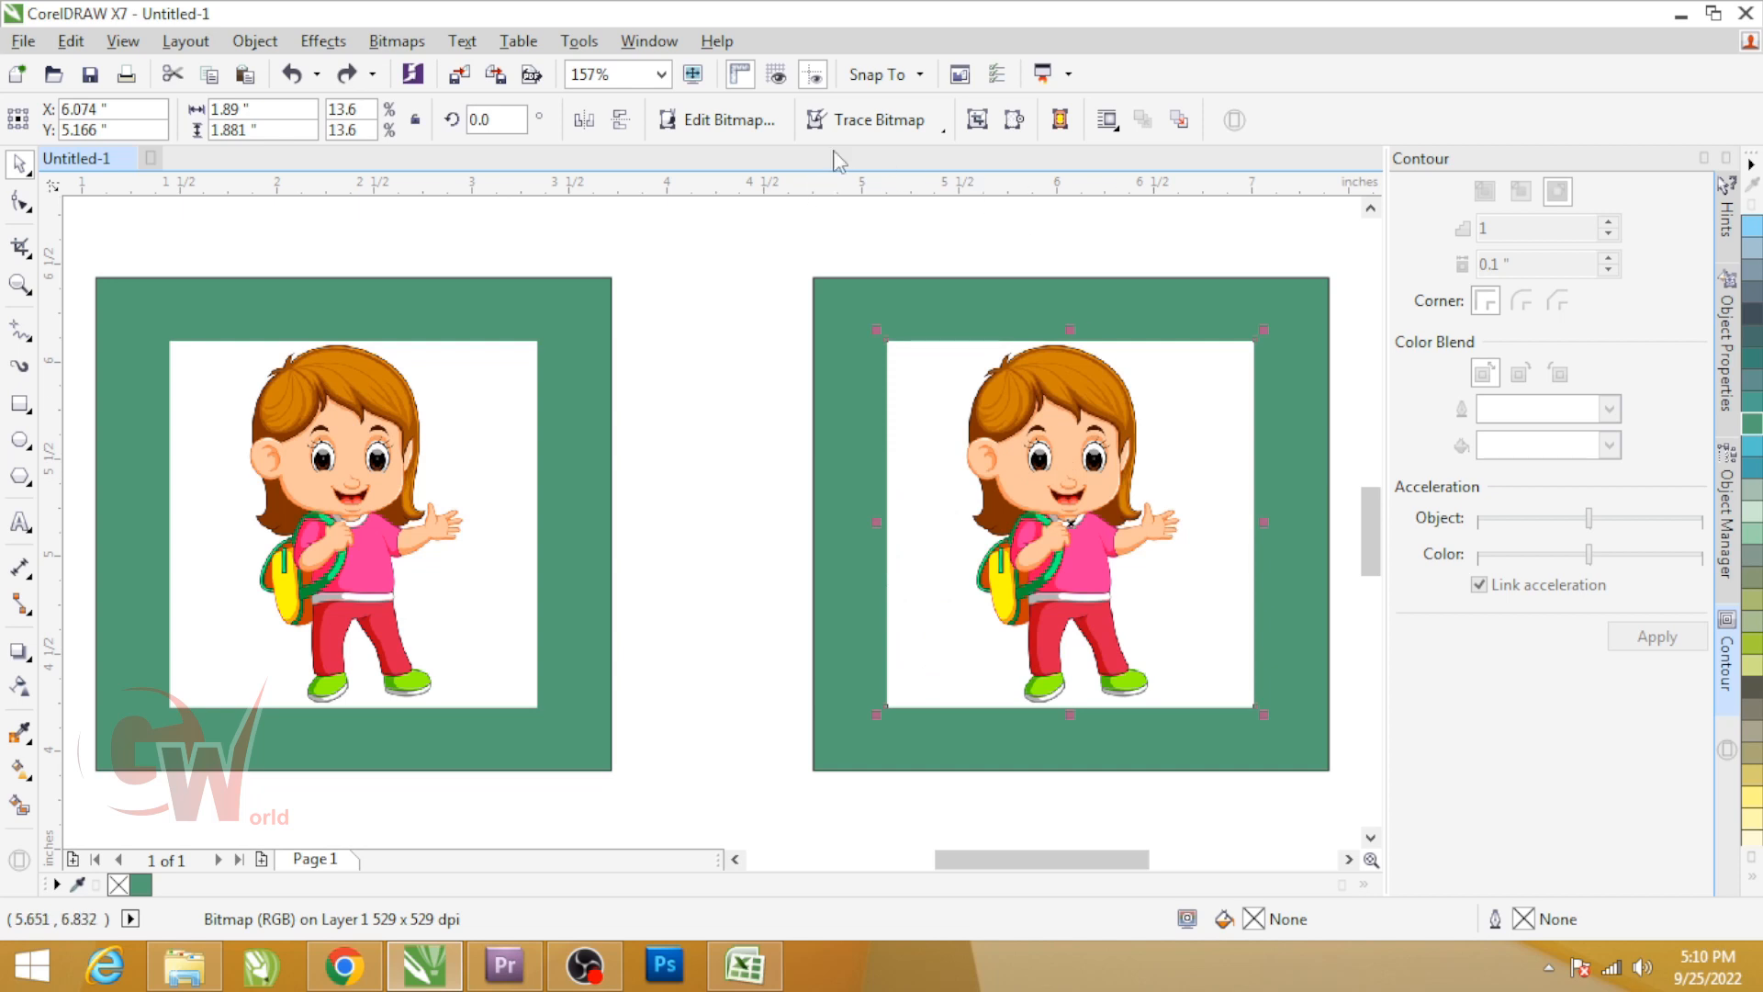
pyautogui.moveTo(1051, 433); pyautogui.dragTo(718, 599)
pyautogui.hotkey('ctrl', 'z')
pyautogui.hotkey('ctrl', 'z')
pyautogui.moveTo(962, 373); pyautogui.dragTo(985, 464)
pyautogui.hotkey('ctrl', 'z')
# Quick trace the duplicated girl bitmap, try shifting the traced group aside and undo the shift
pyautogui.click(923, 127)
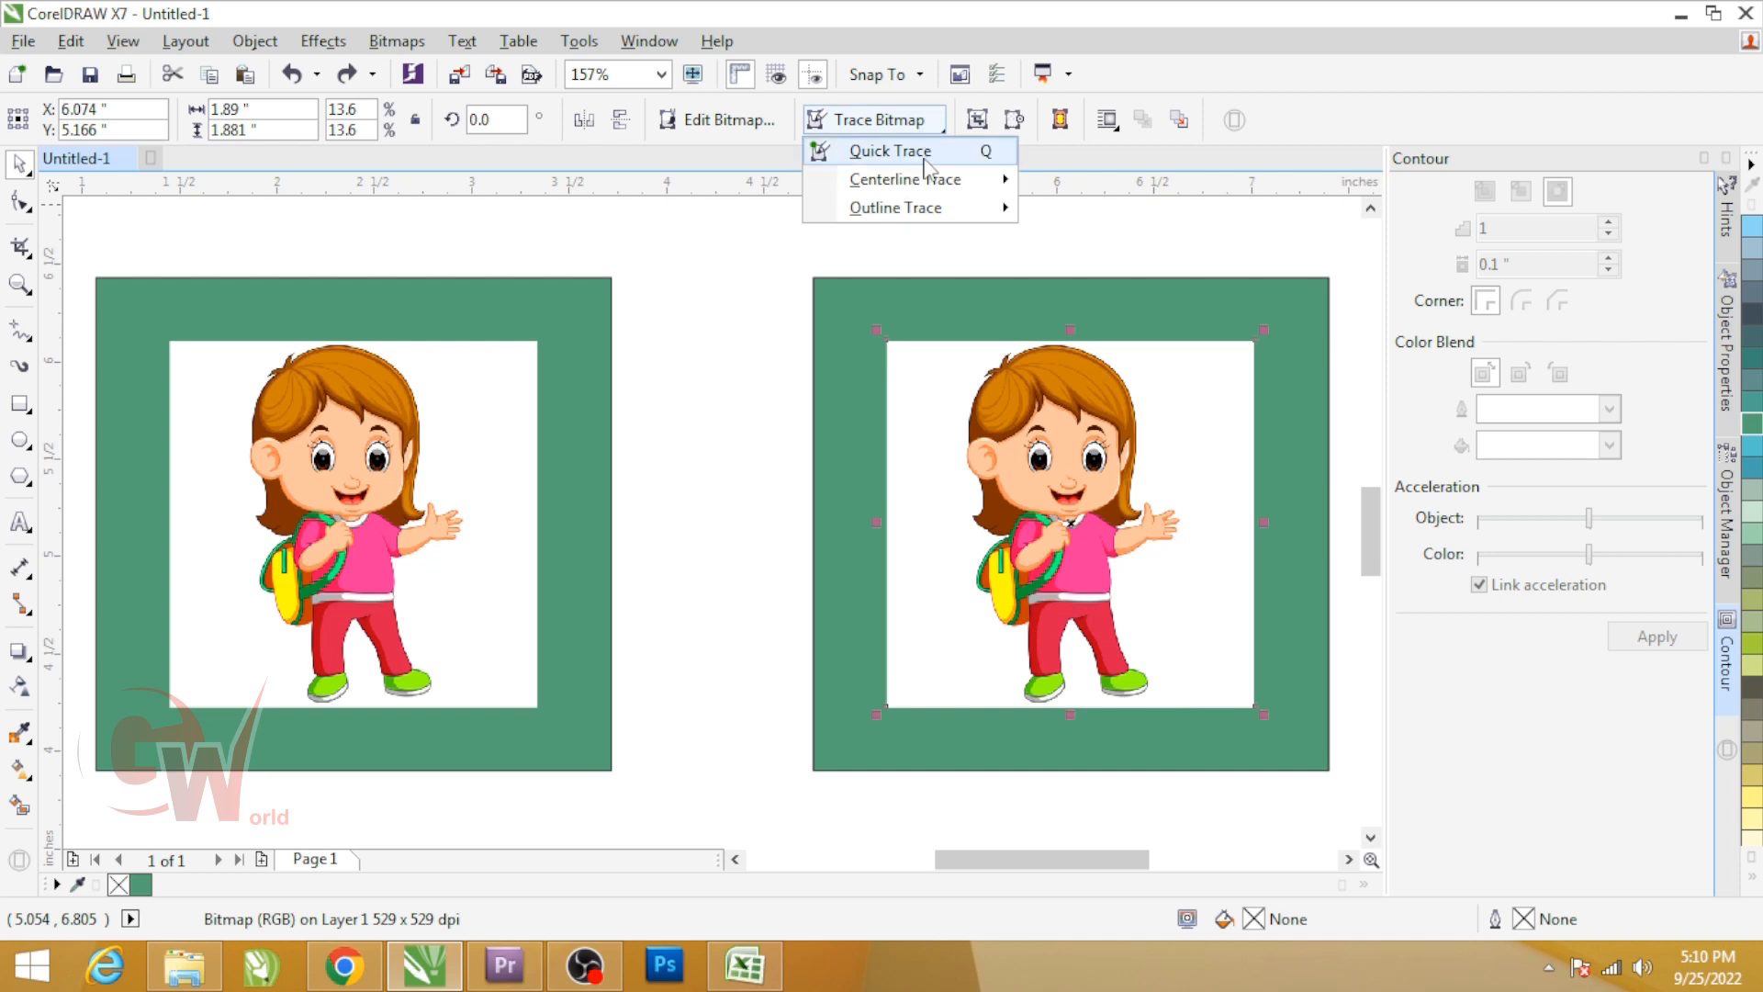
pyautogui.click(922, 155)
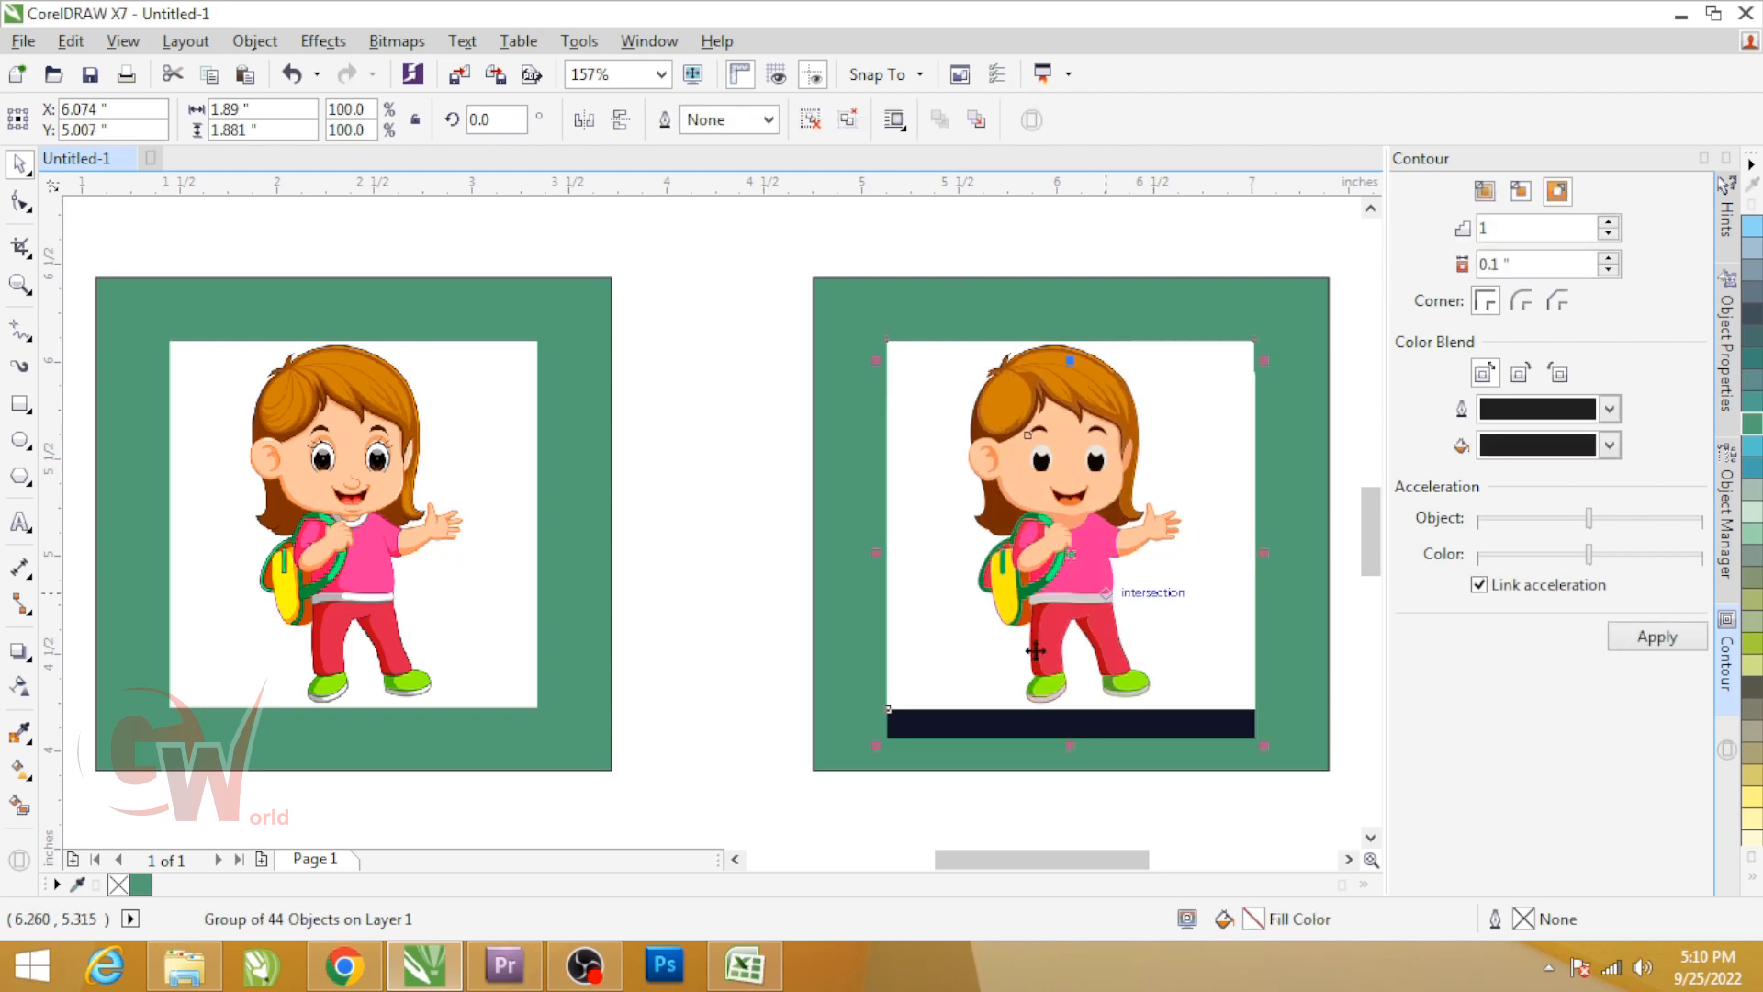
pyautogui.click(769, 407)
pyautogui.click(929, 366)
pyautogui.moveTo(910, 389); pyautogui.dragTo(690, 344)
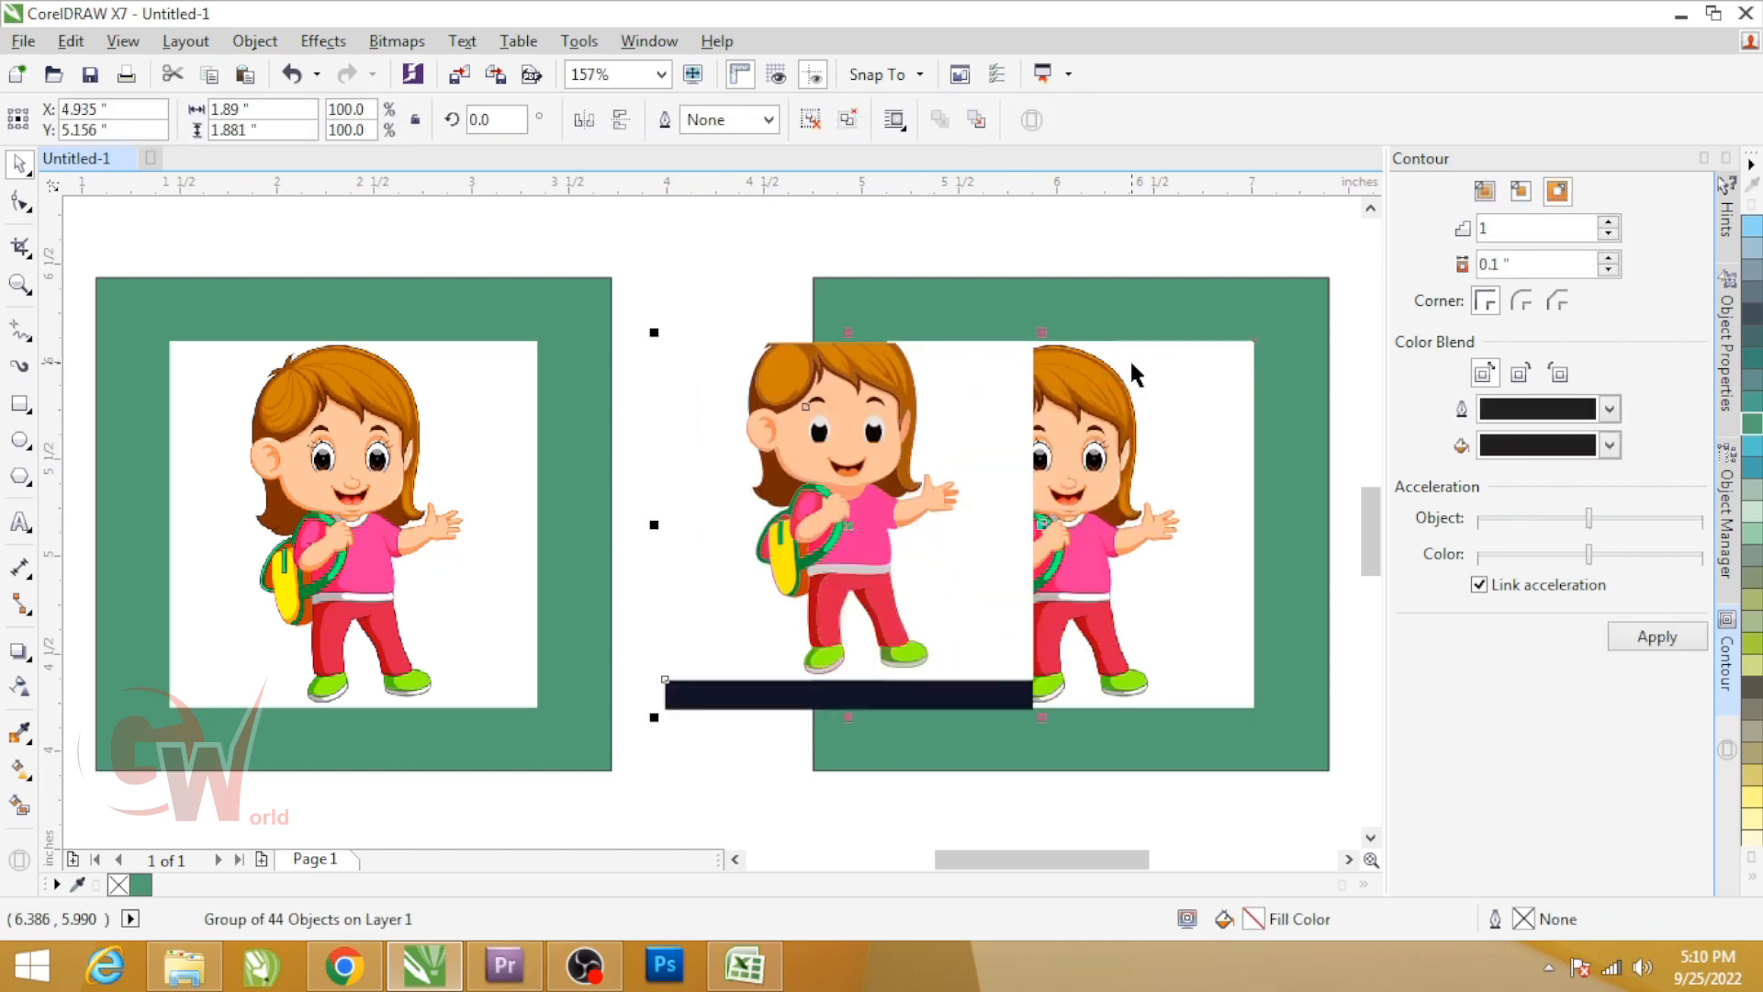
pyautogui.hotkey('ctrl', 'z')
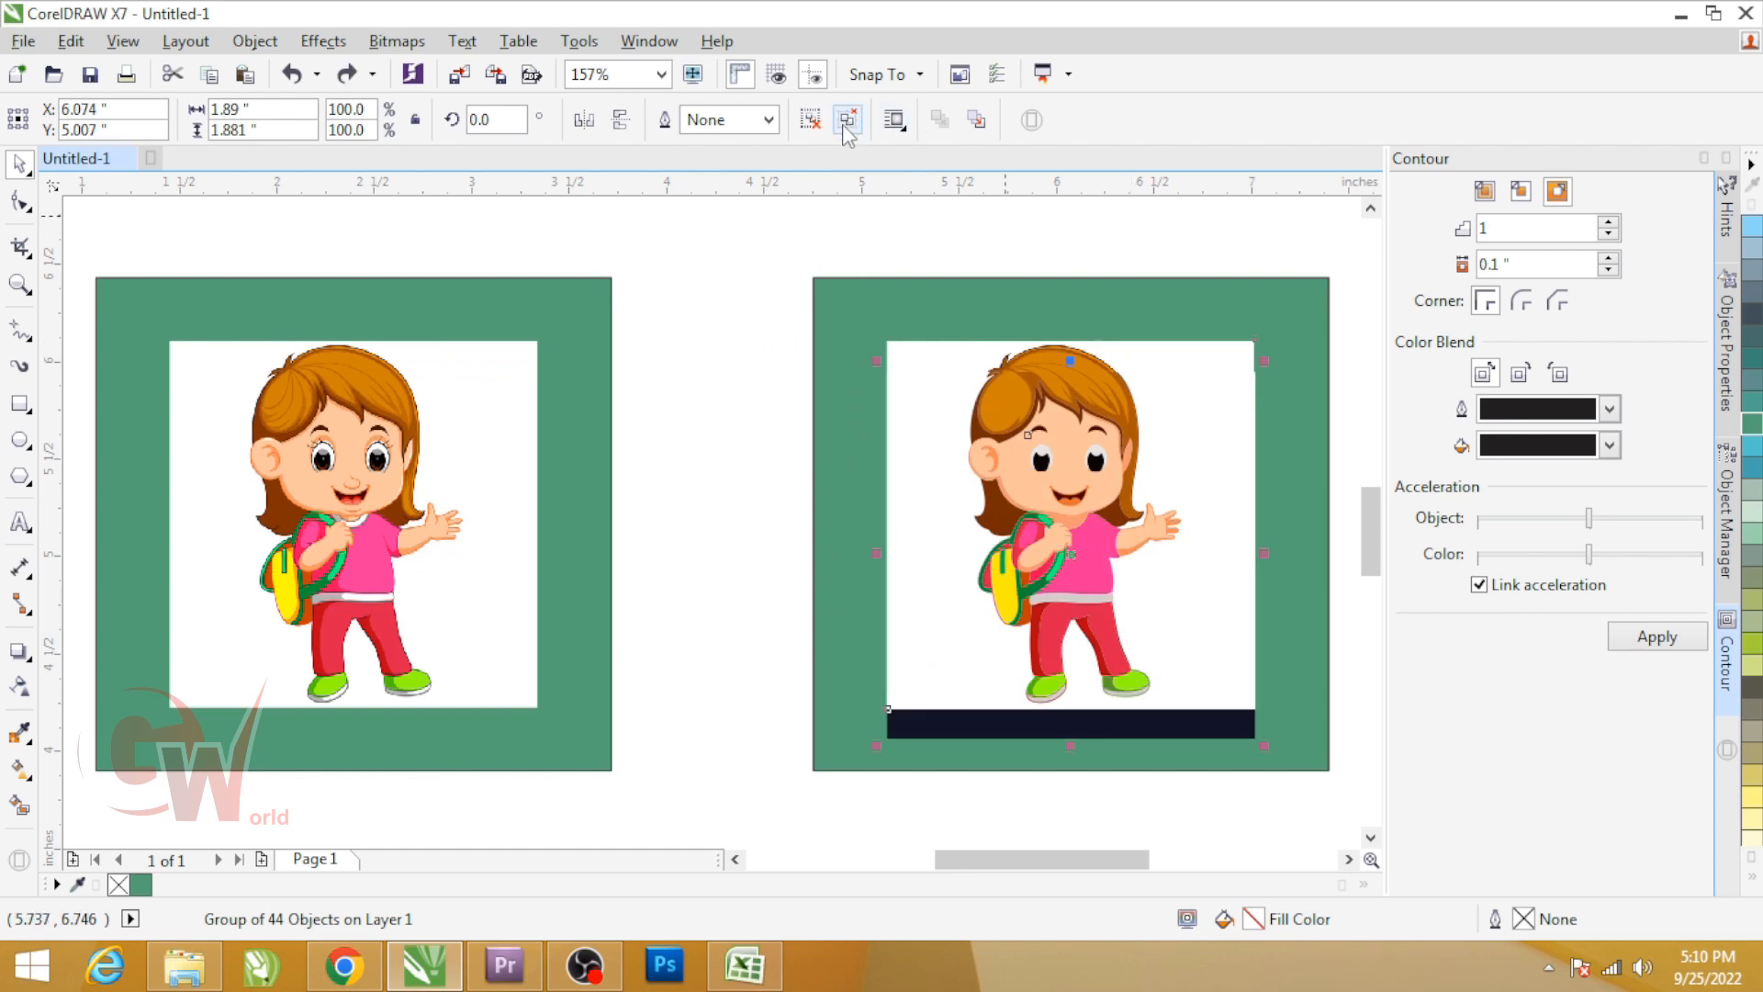
# Delete the dark bar and the white background curve from the traced group
pyautogui.keyDown('ctrl'); pyautogui.click(1186, 720); pyautogui.keyUp('ctrl')
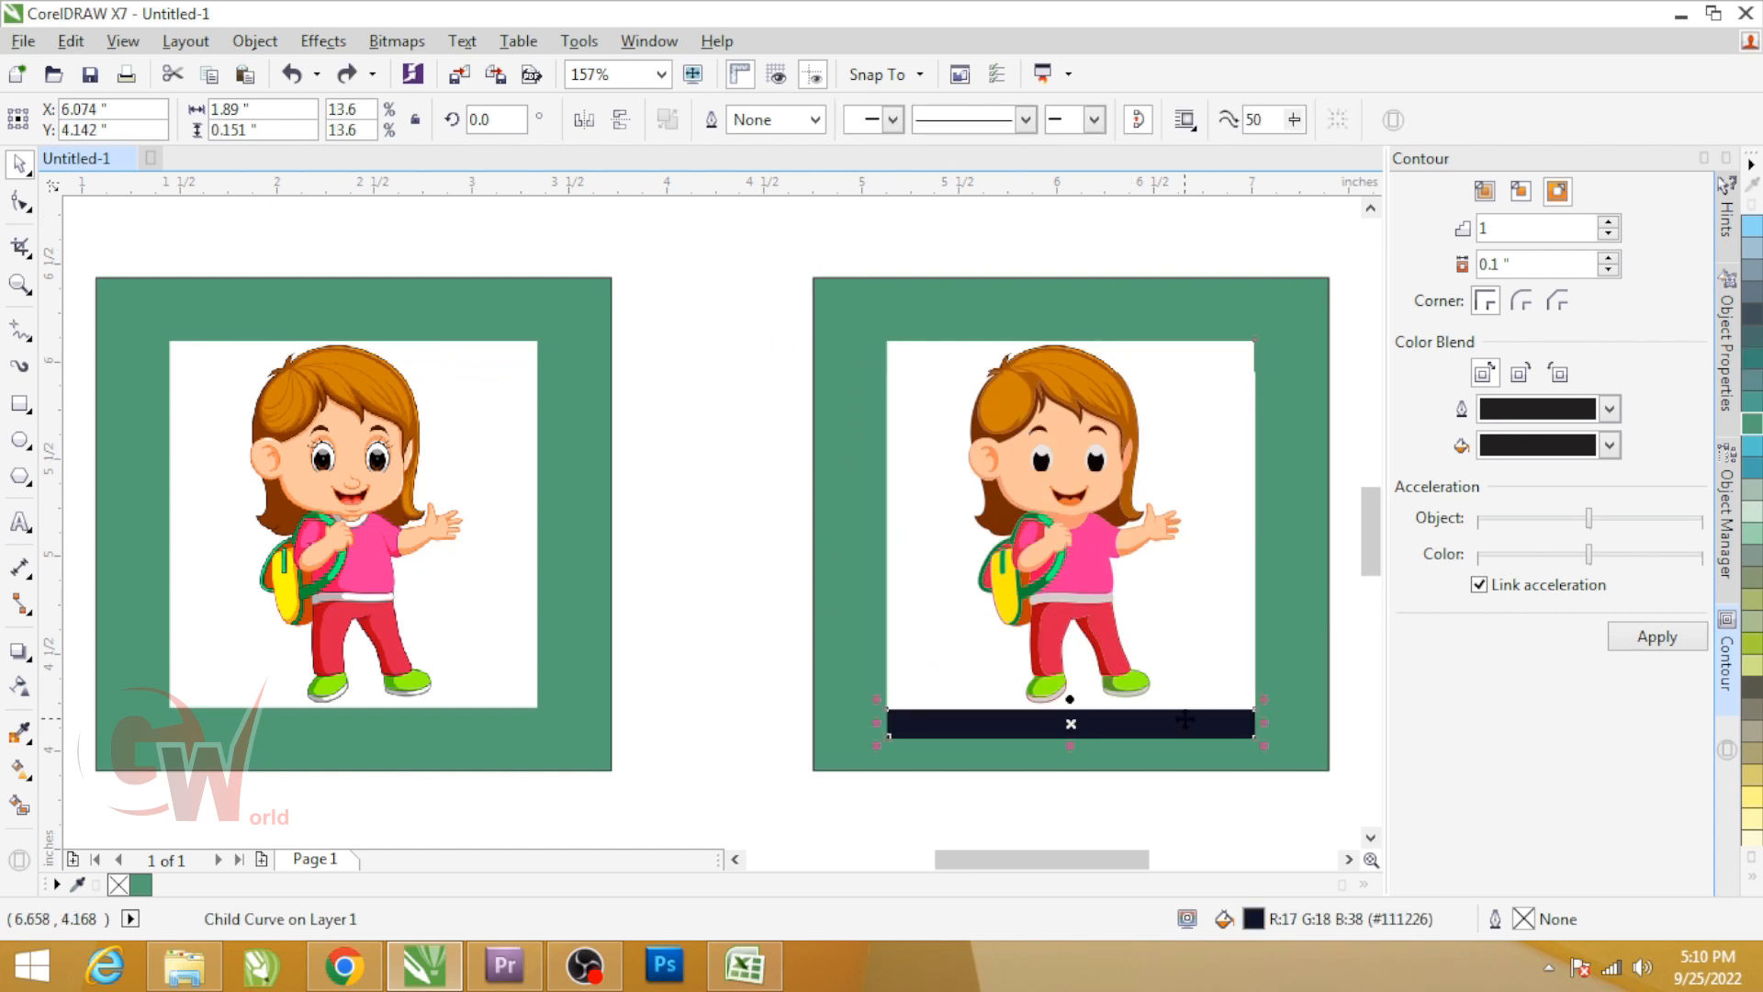
pyautogui.press('Delete')
pyautogui.keyDown('ctrl'); pyautogui.click(1199, 625); pyautogui.keyUp('ctrl')
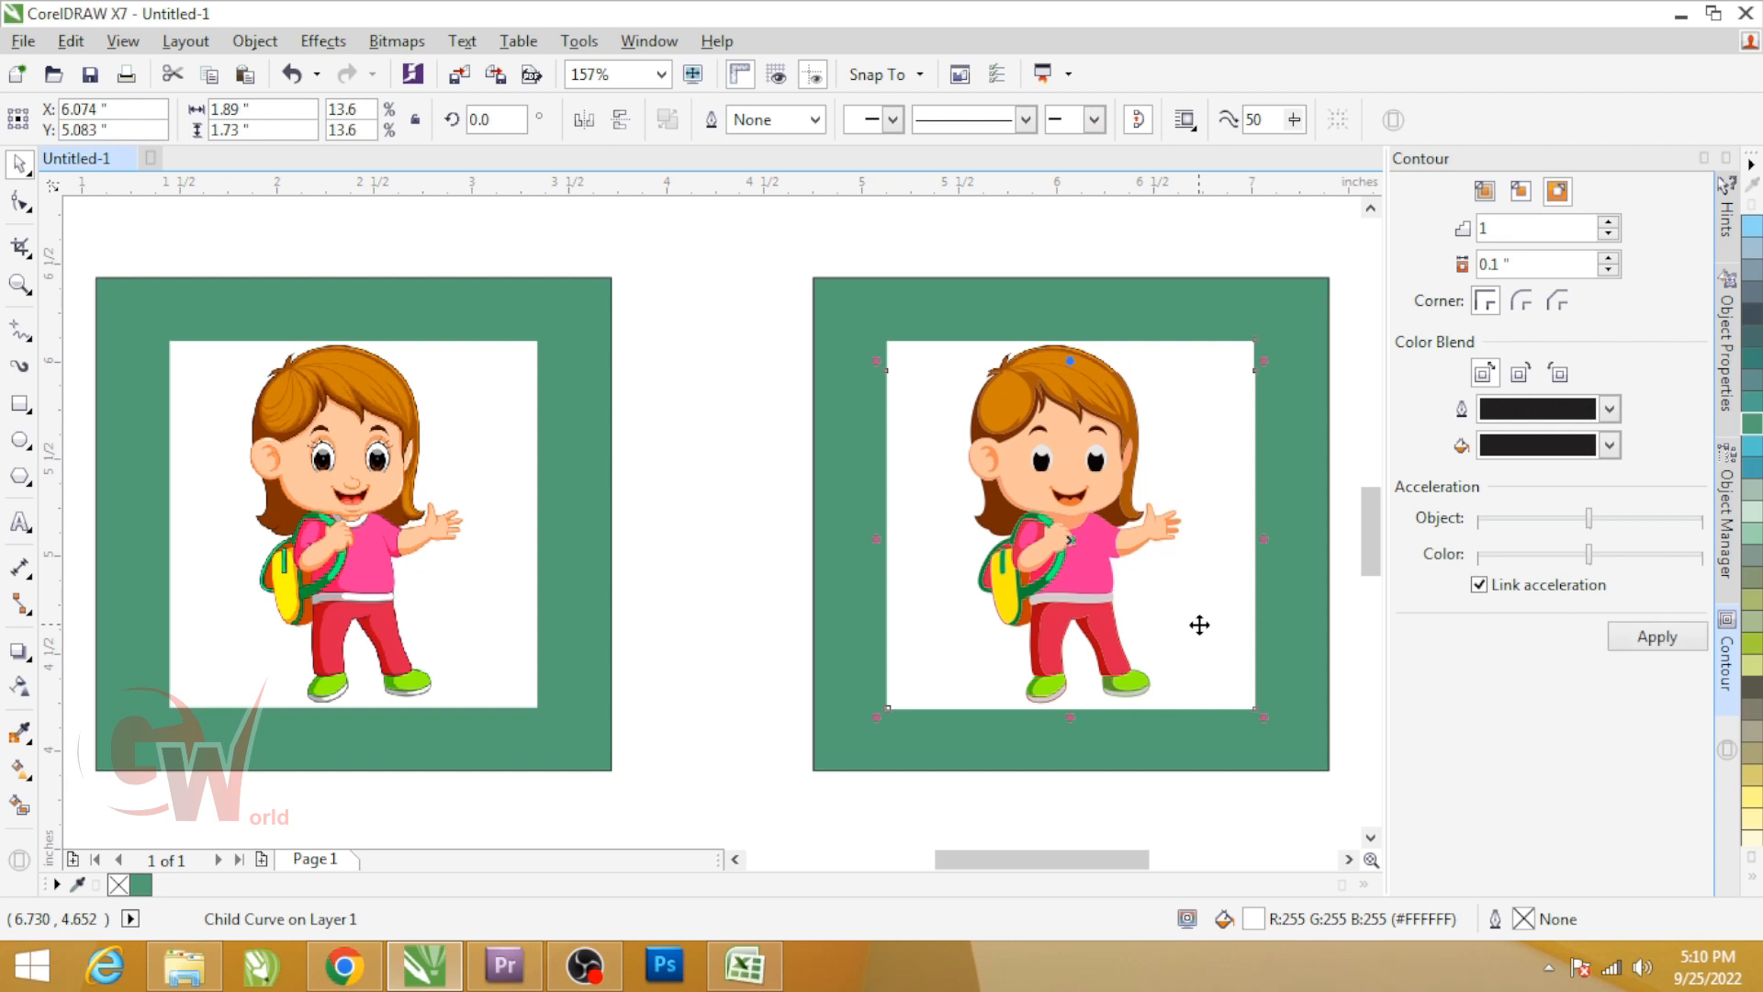
pyautogui.press('Escape')
# Try filling the traced girl group with black, check the head area and undo the fill
pyautogui.keyDown('ctrl'); pyautogui.click(1056, 463); pyautogui.keyUp('ctrl')
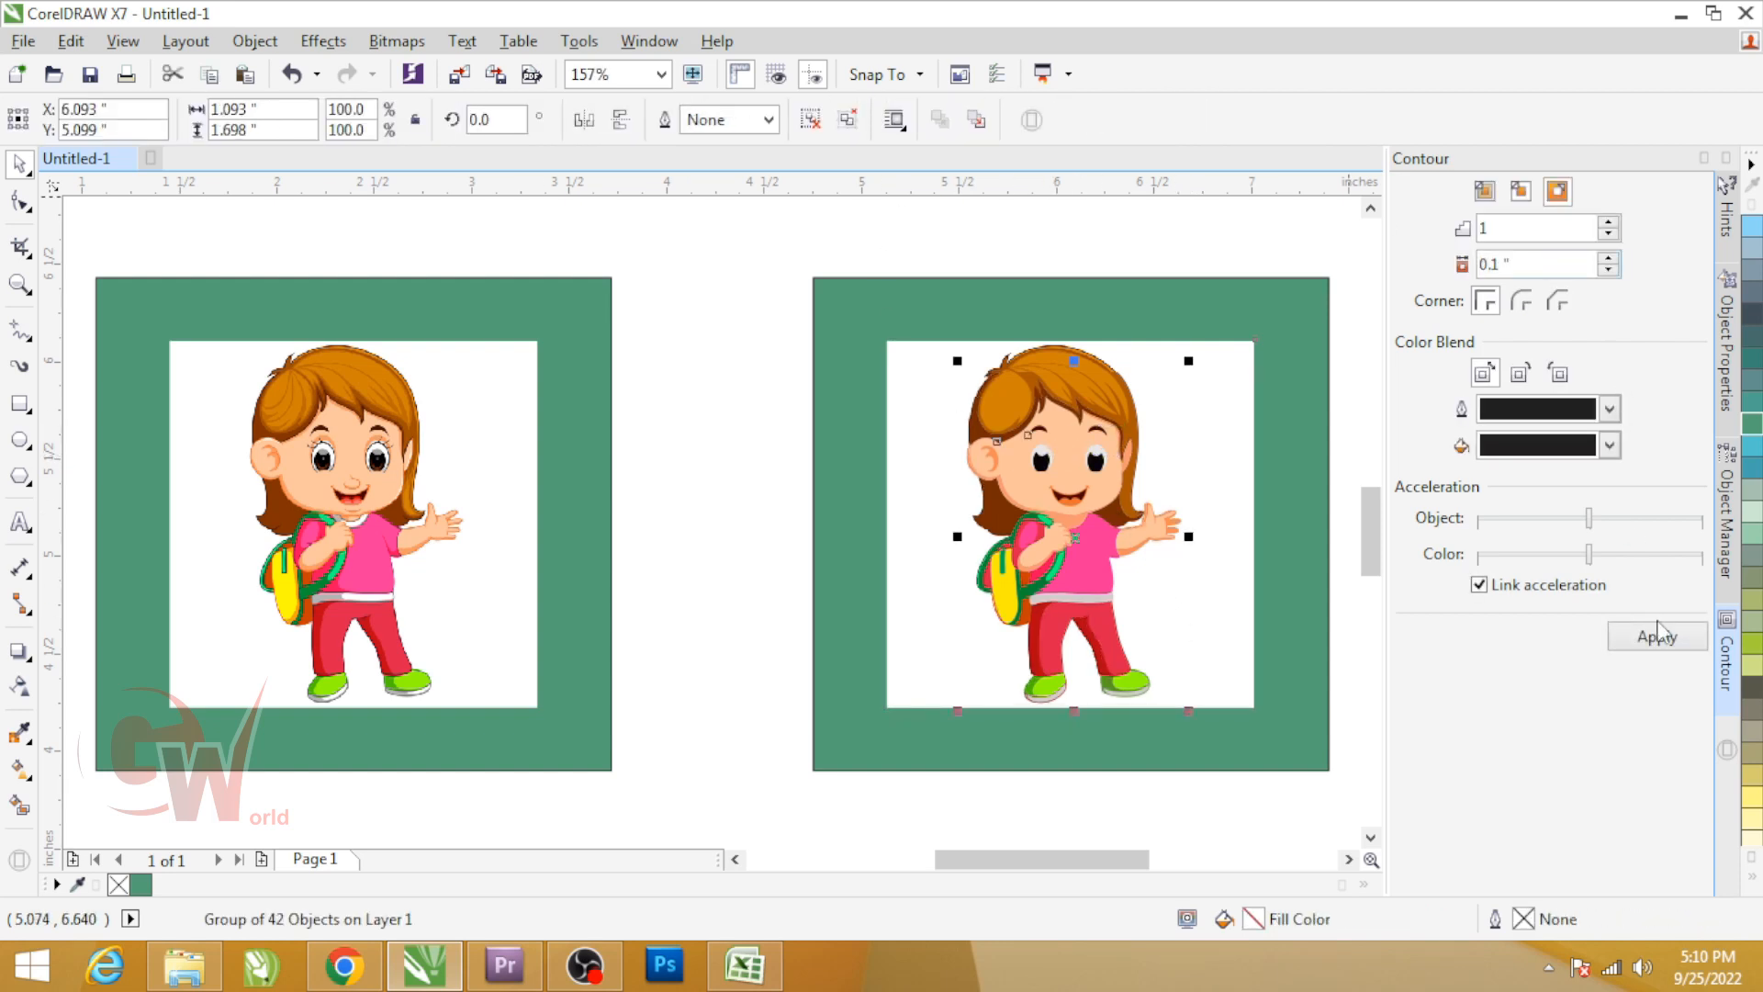
pyautogui.click(1753, 879)
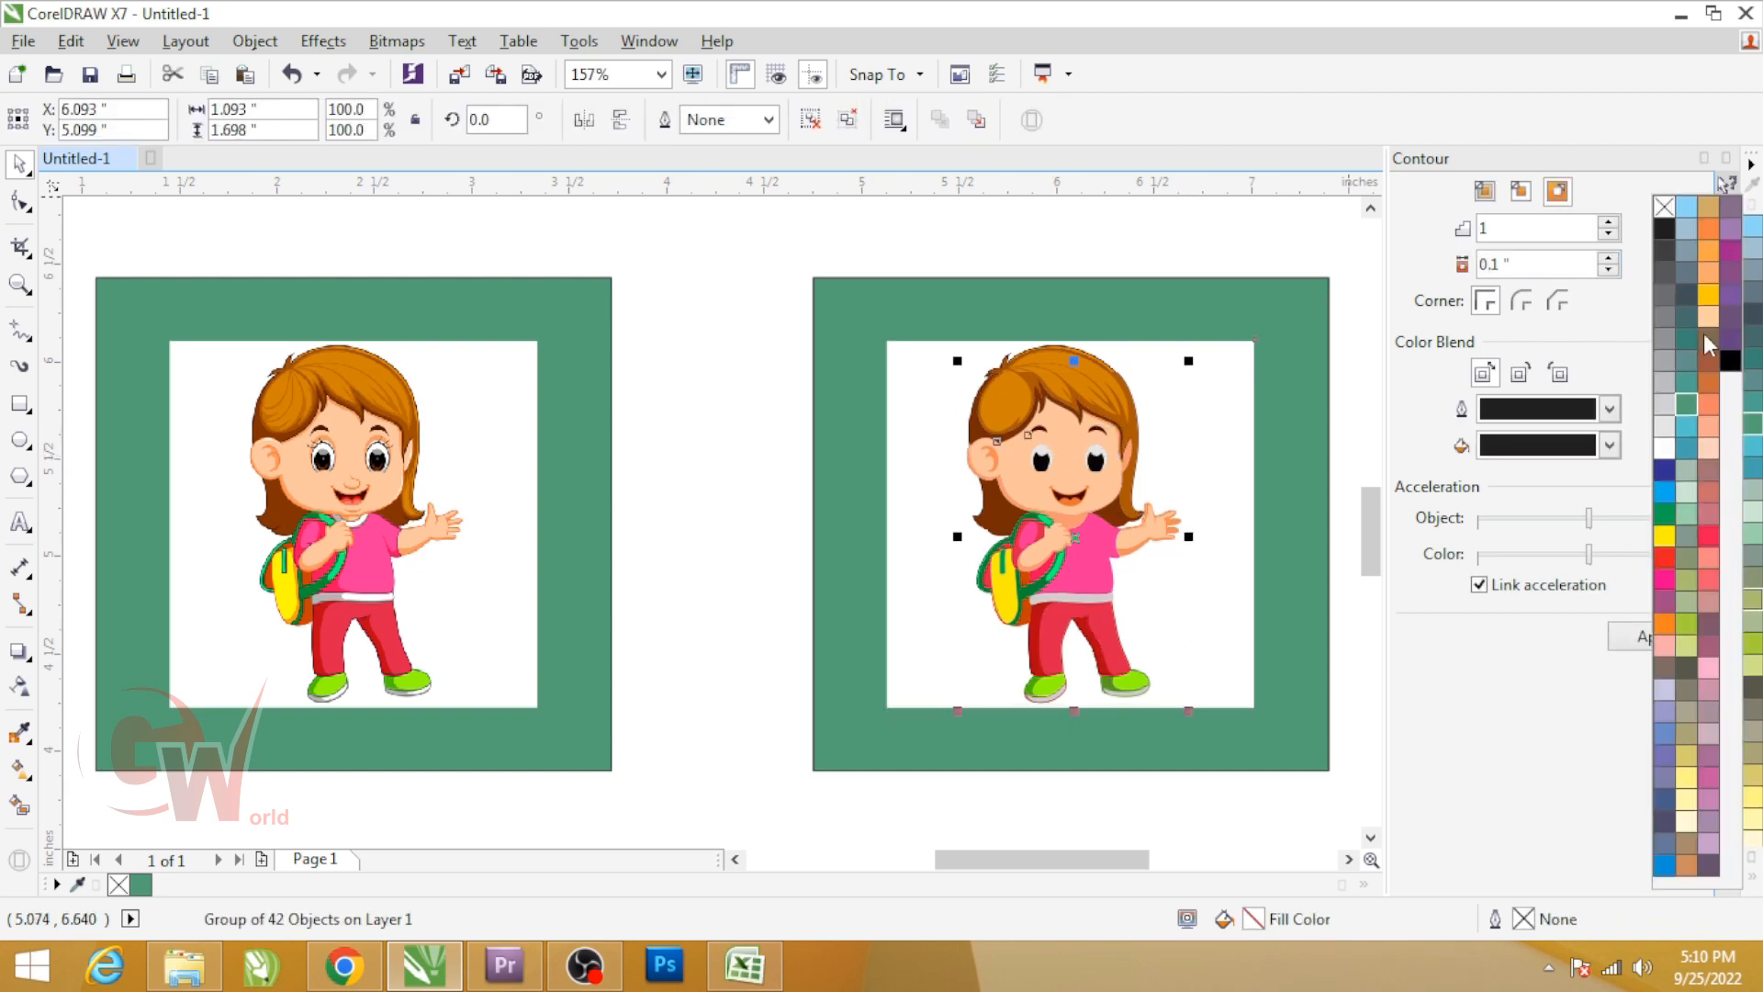
pyautogui.click(1666, 222)
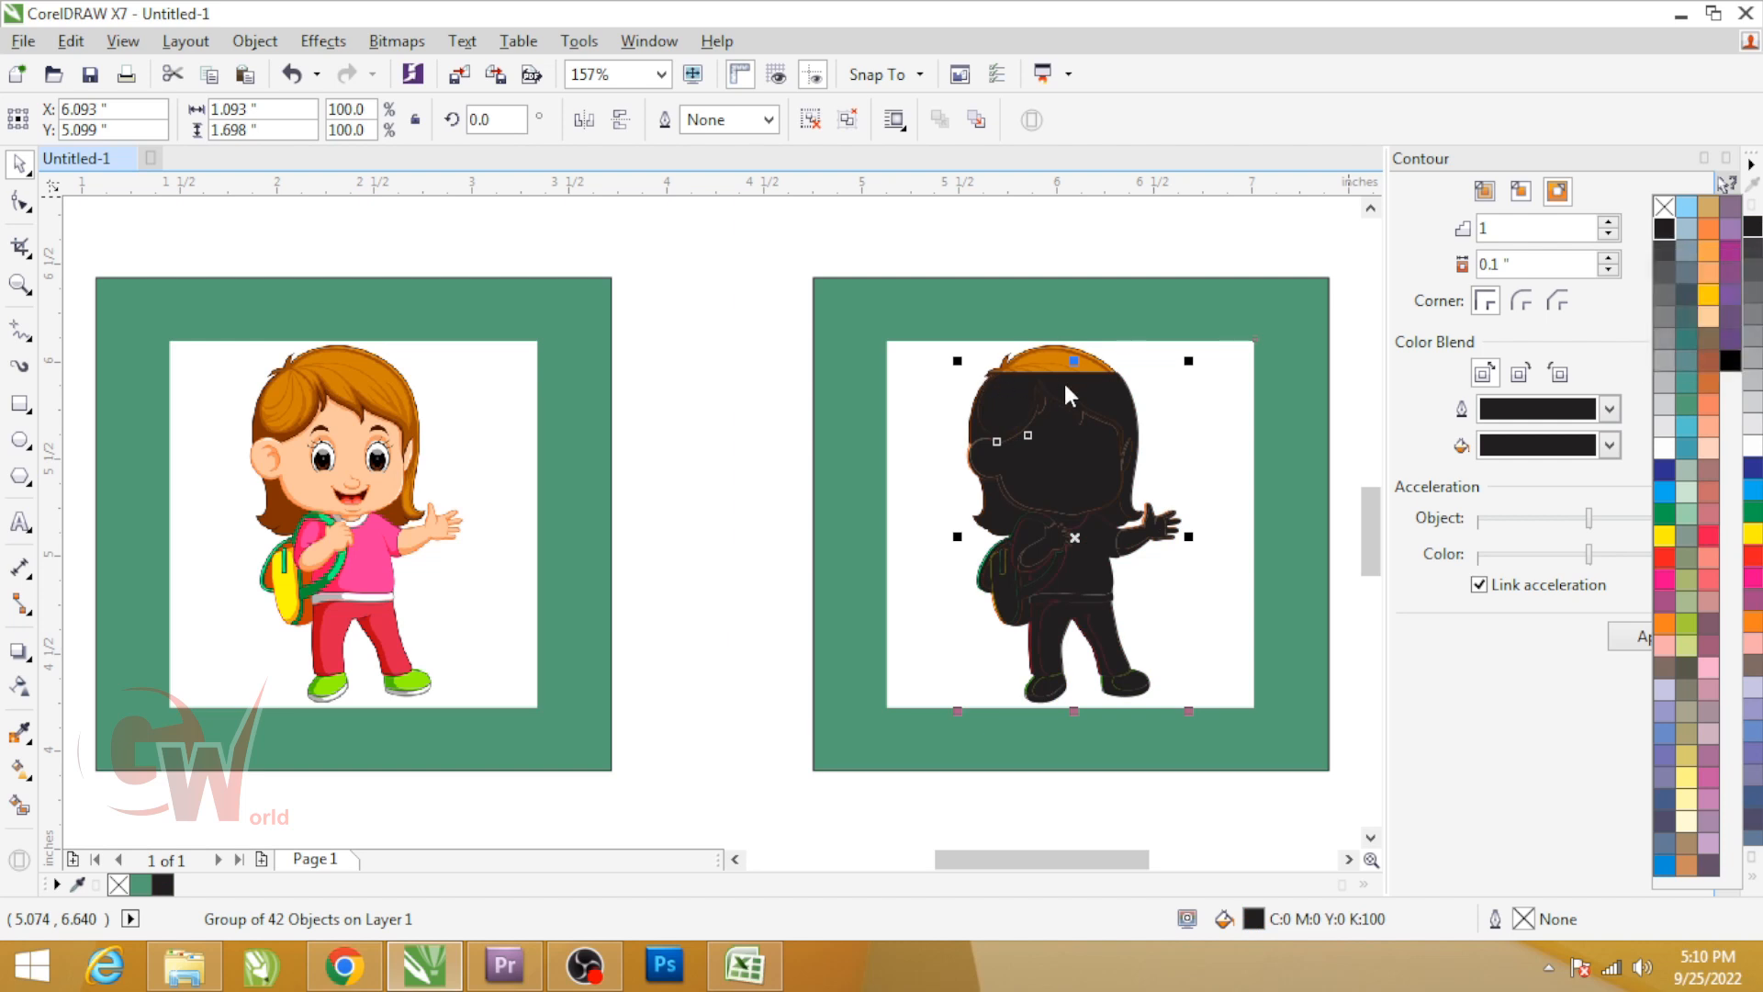
pyautogui.scroll(5, 1066, 384)
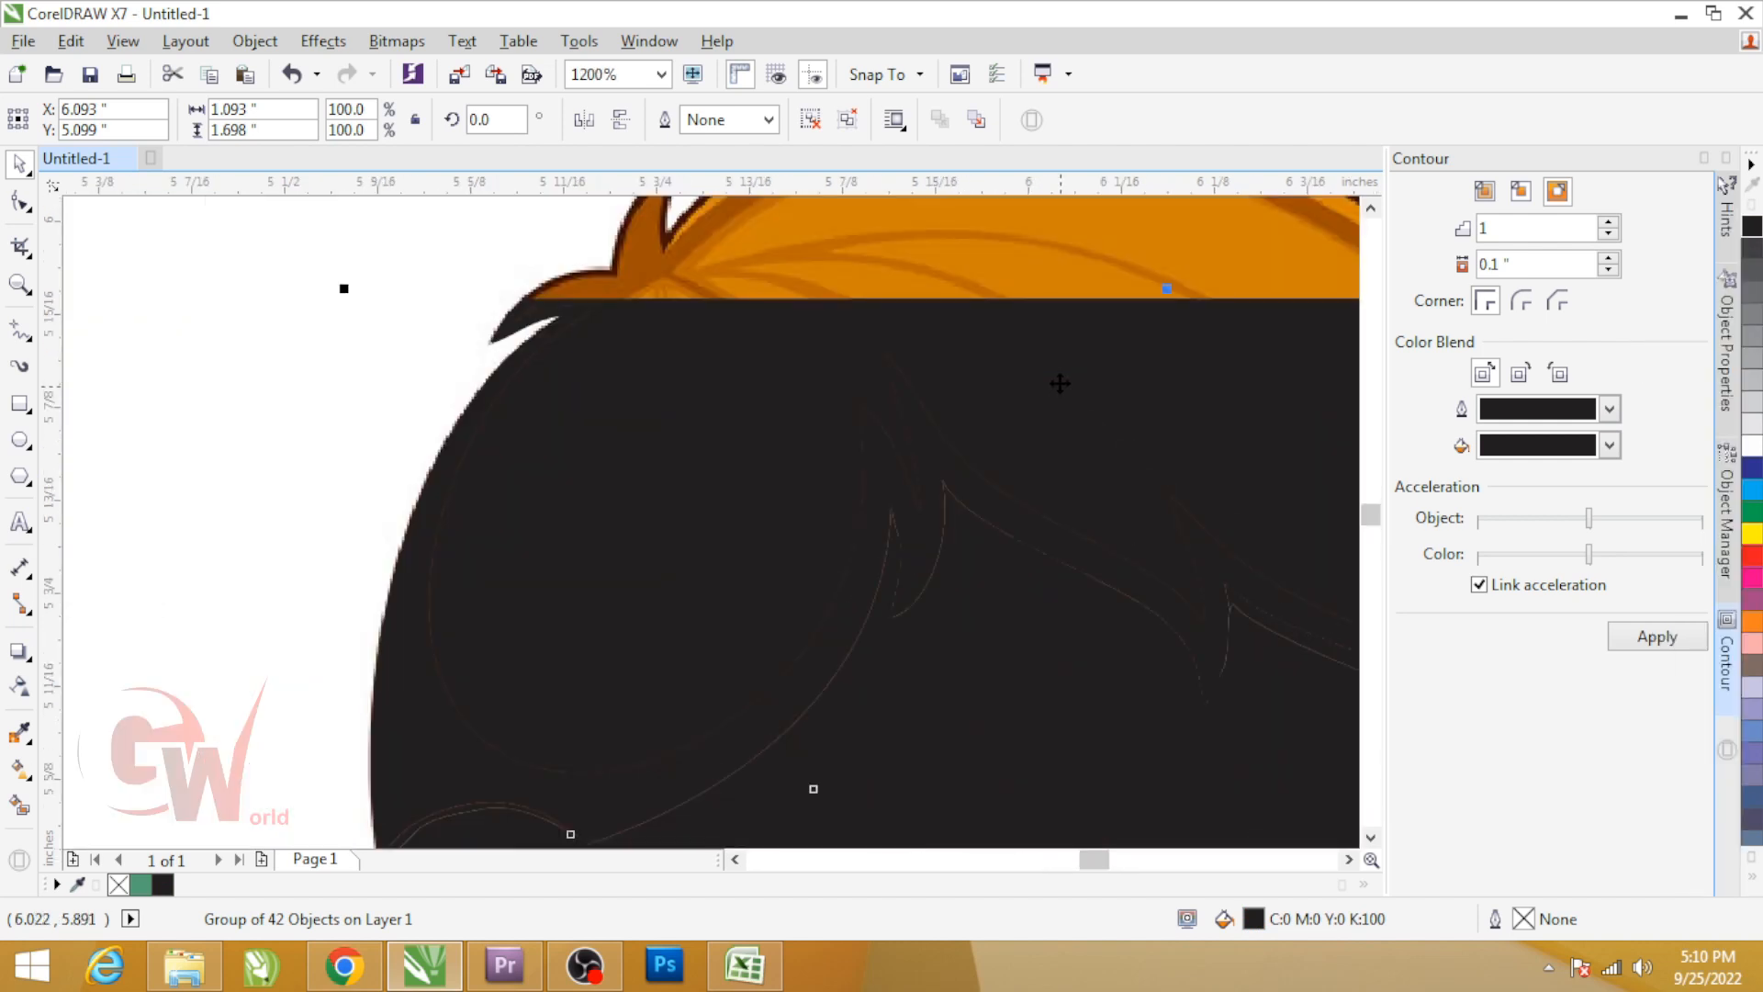
pyautogui.scroll(-6, 1060, 384)
pyautogui.hotkey('ctrl', 'z')
# Discard the traced group and reselect the girl bitmap in the duplicated frame
pyautogui.keyDown('ctrl'); pyautogui.click(905, 356); pyautogui.keyUp('ctrl')
pyautogui.scroll(3, 906, 355)
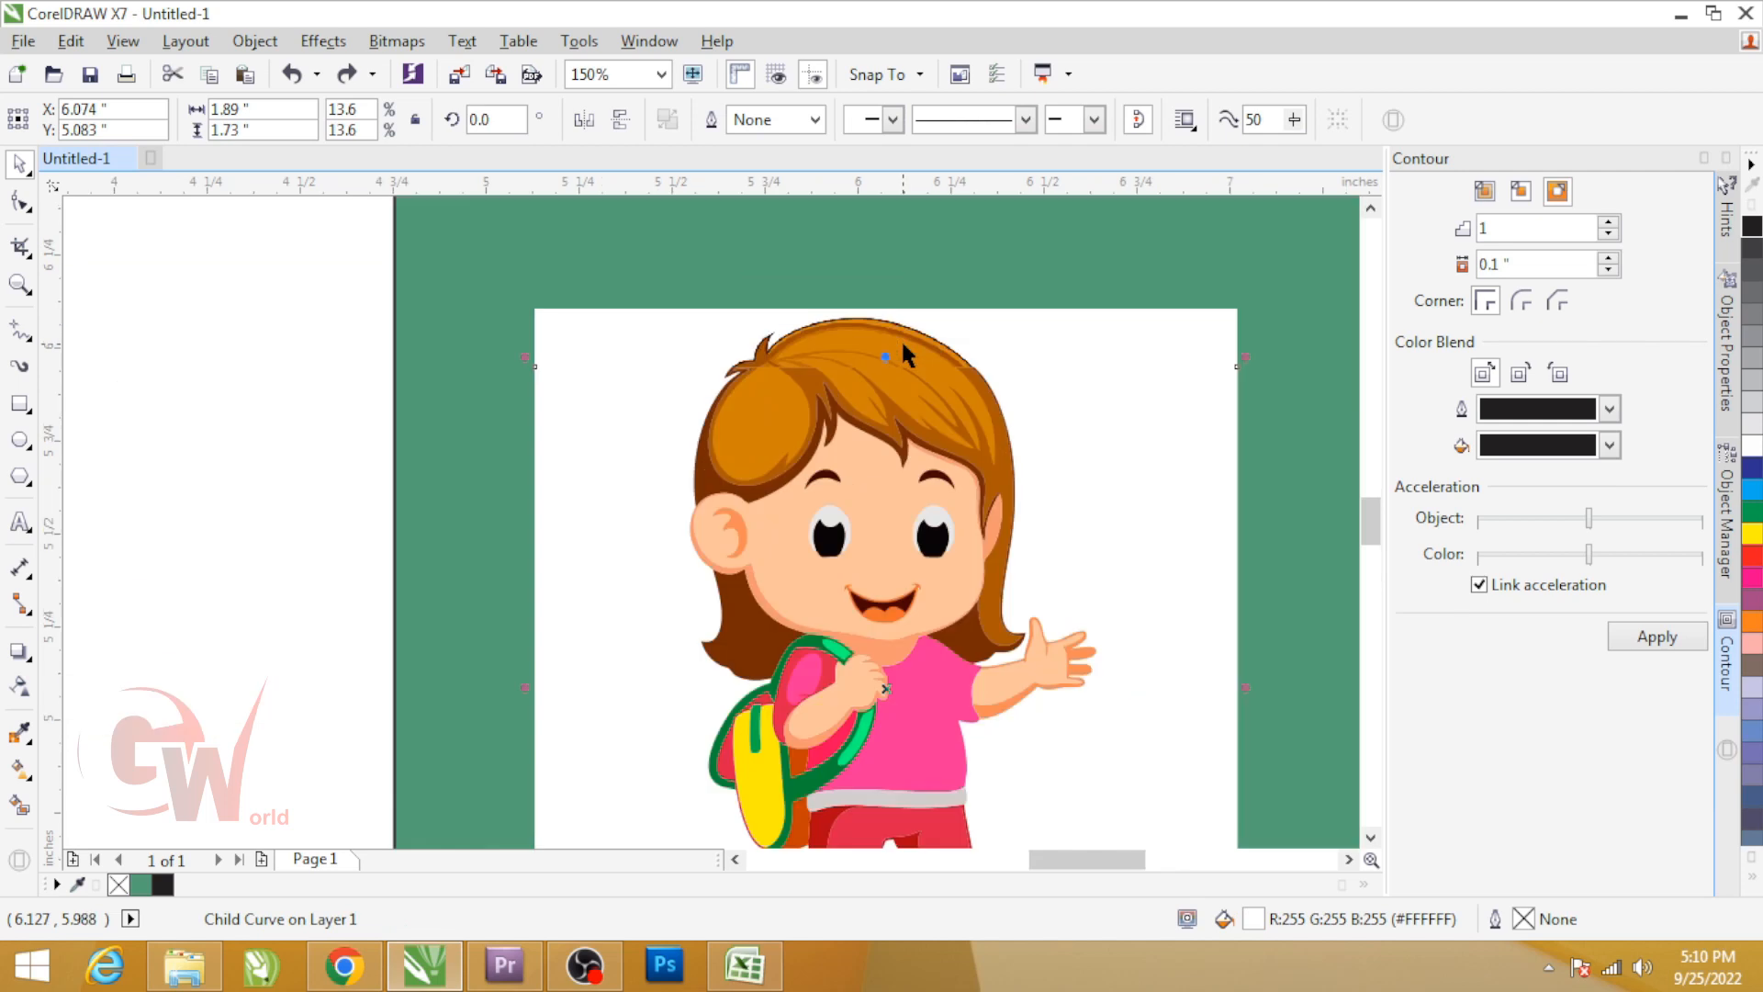
pyautogui.scroll(3, 902, 347)
pyautogui.press('Escape')
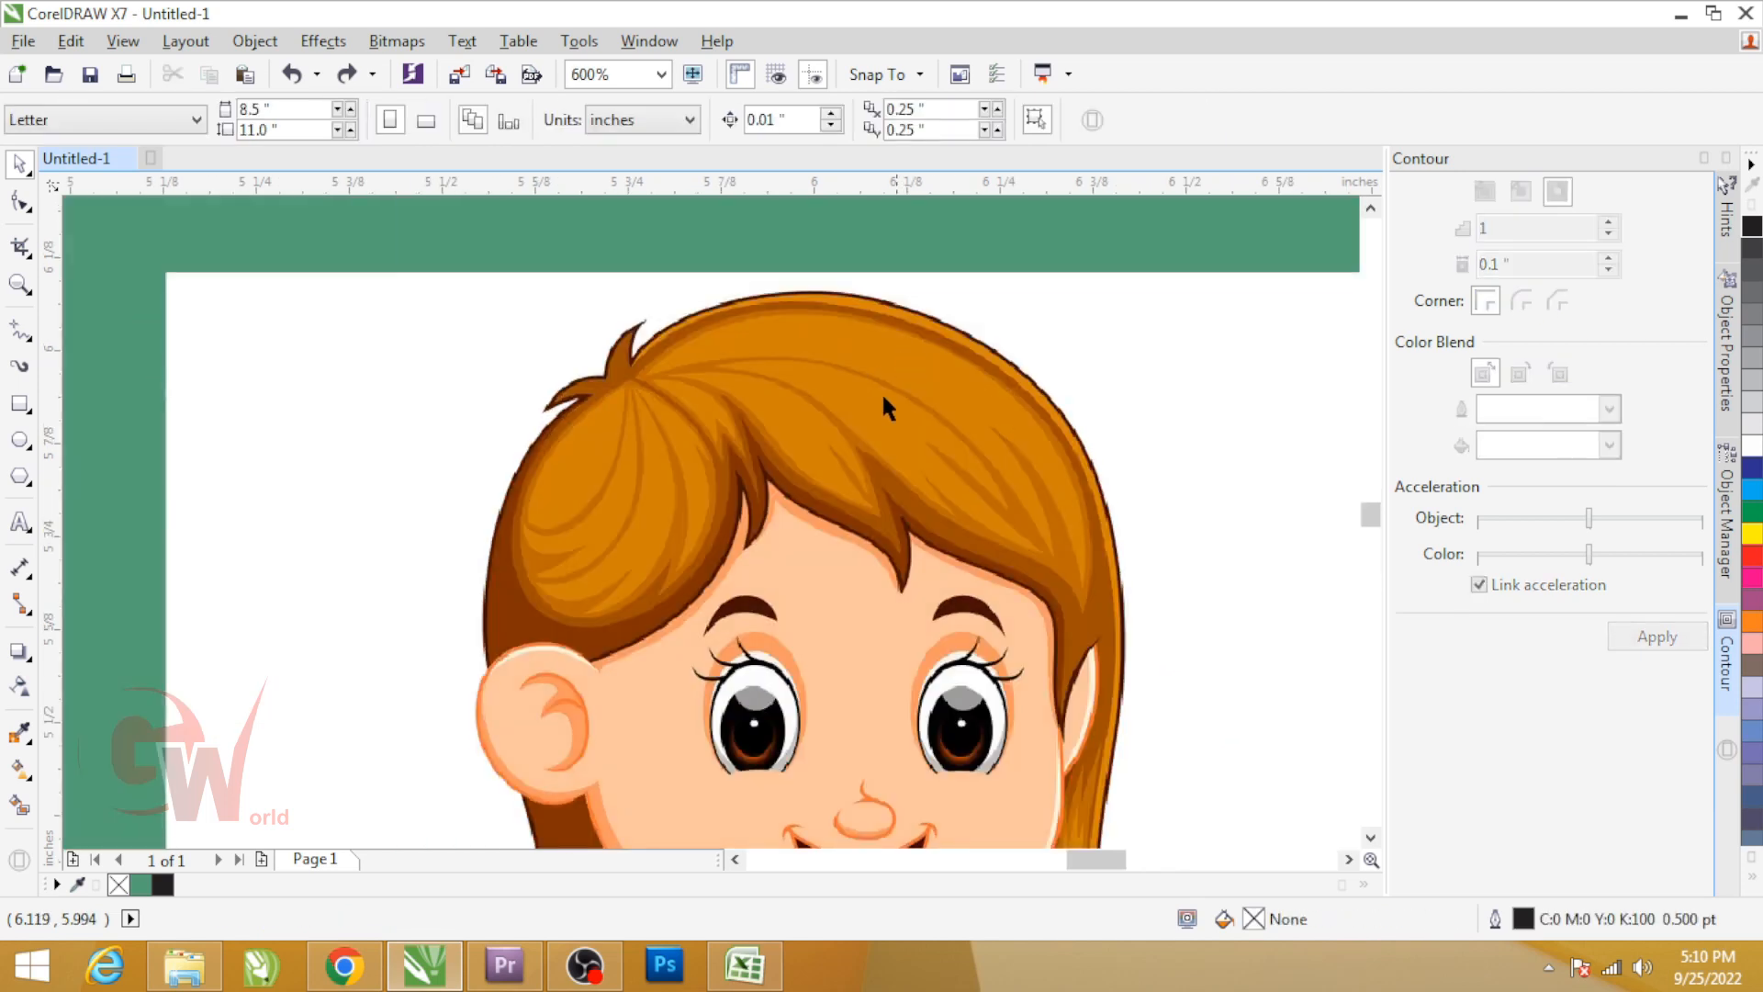
pyautogui.click(887, 415)
pyautogui.press('Right')
pyautogui.press('Left')
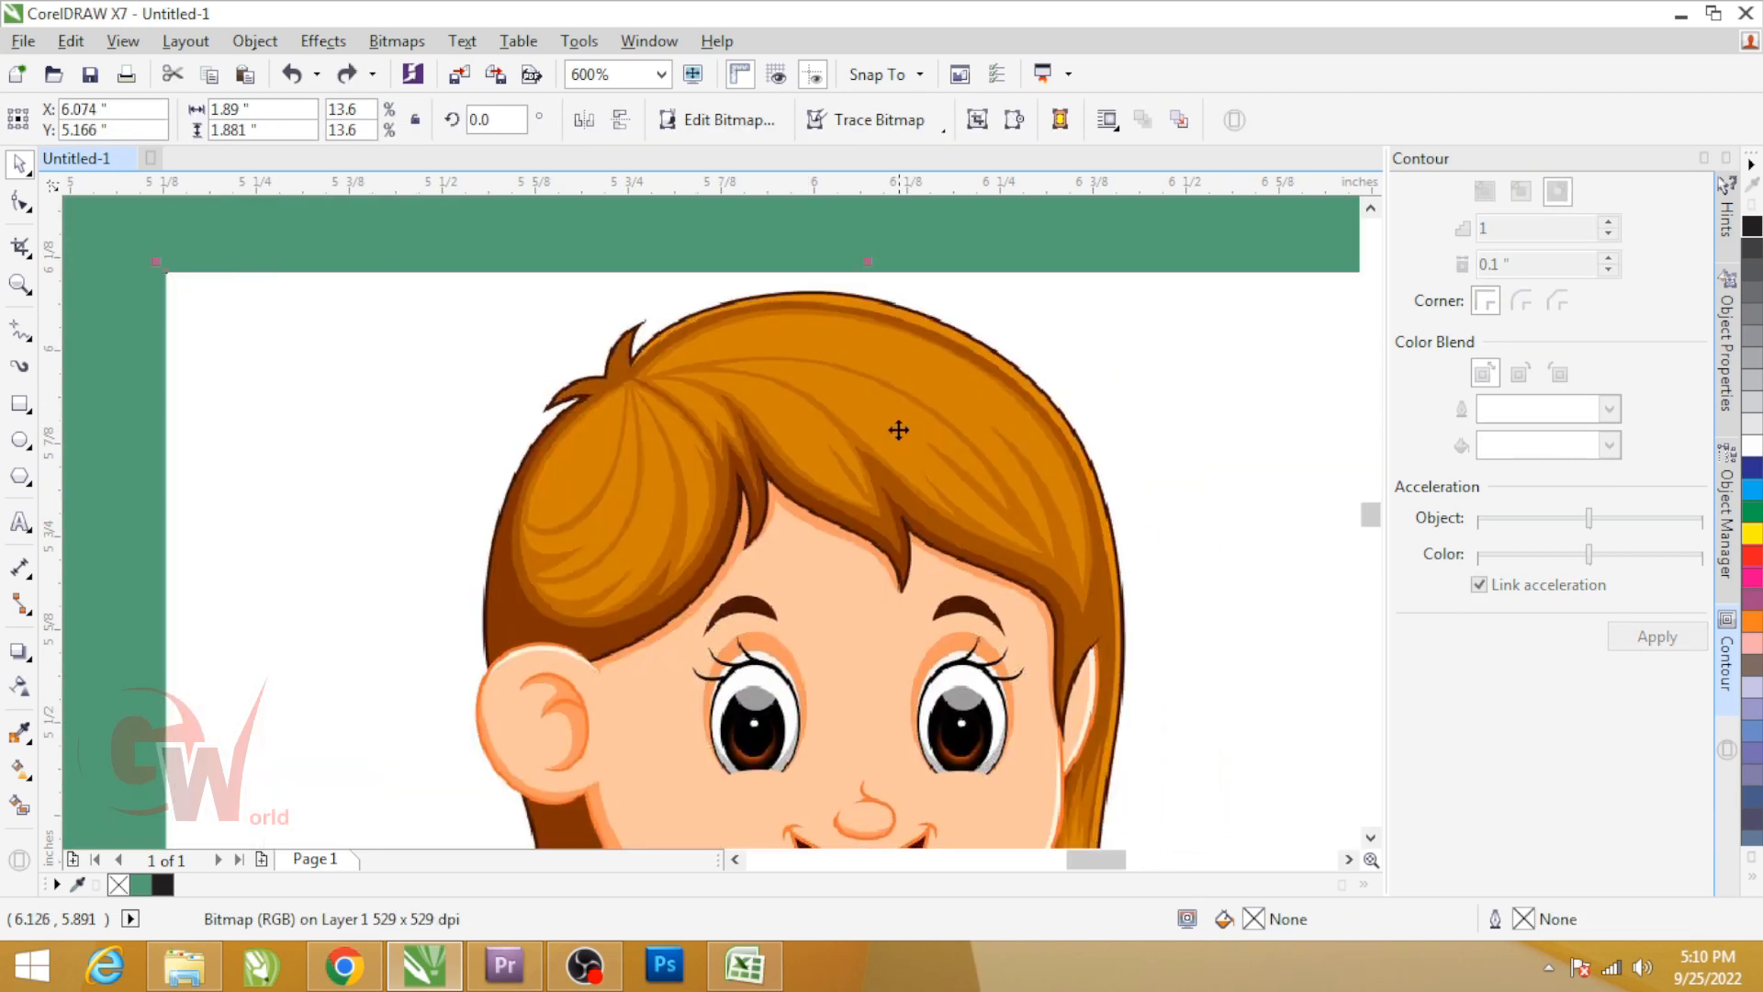
pyautogui.scroll(-3, 899, 430)
pyautogui.moveTo(899, 430); pyautogui.dragTo(992, 351)
pyautogui.press('Escape')
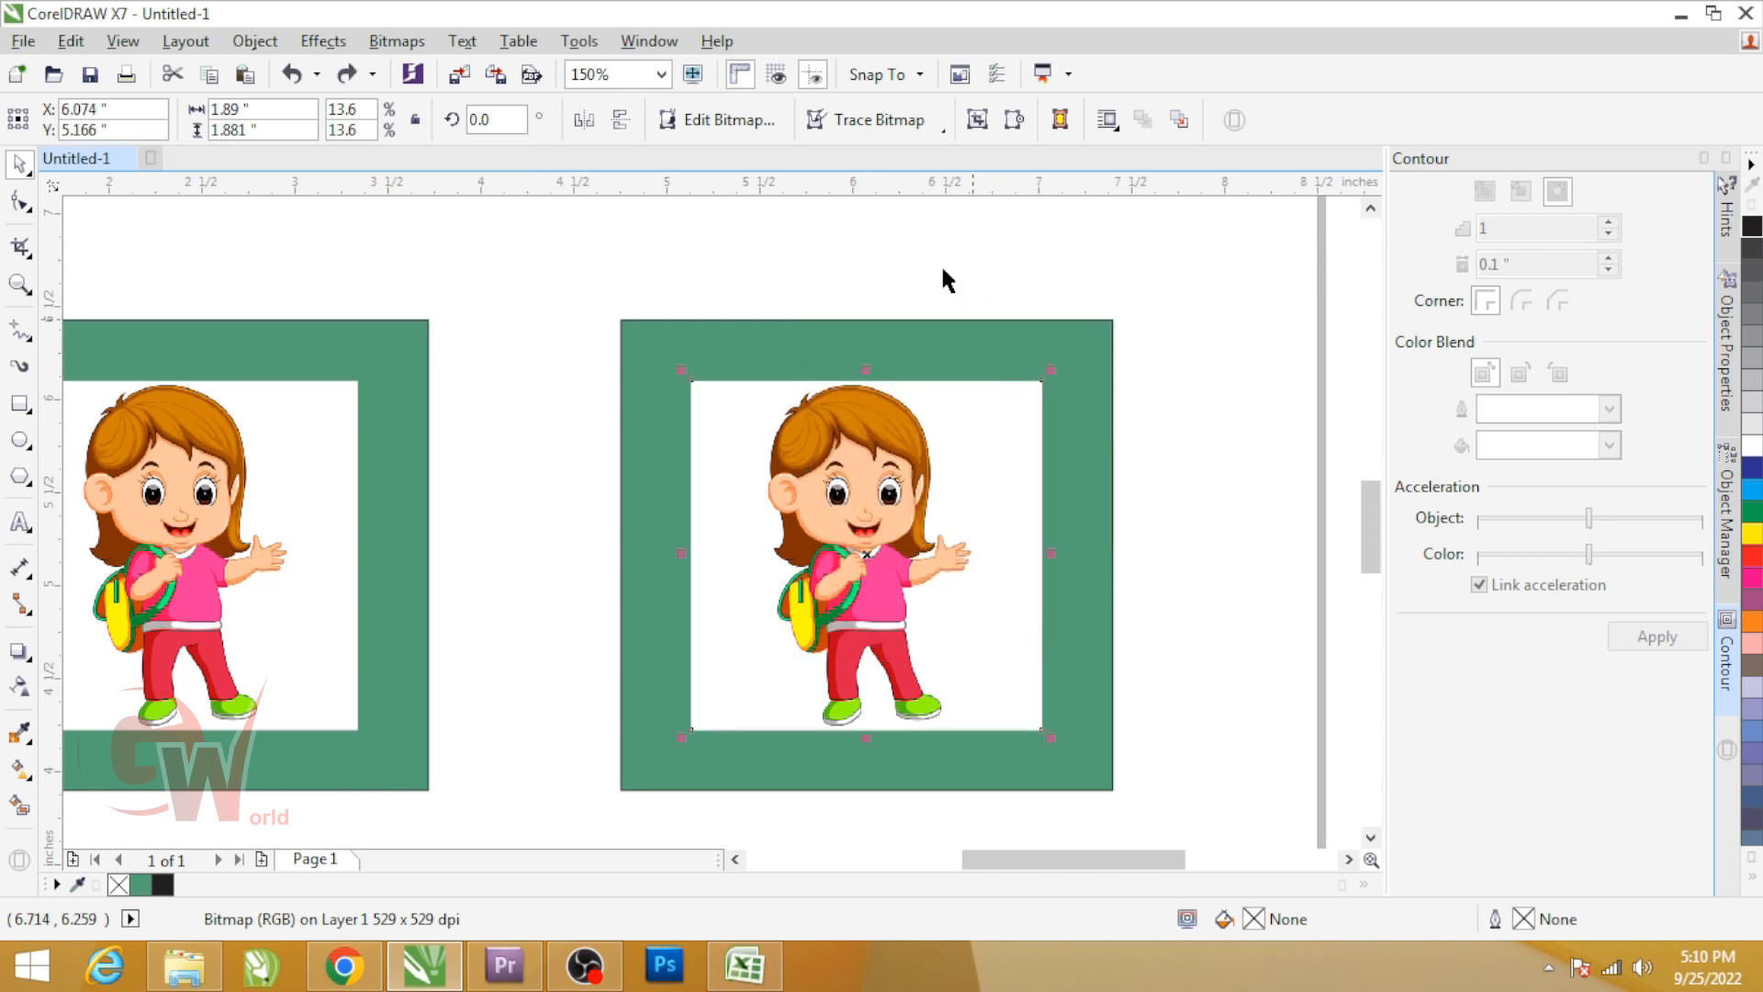
# Try an outline trace of the bitmap with the High Quality Image preset and cancel it
pyautogui.click(882, 119)
pyautogui.moveTo(965, 207)
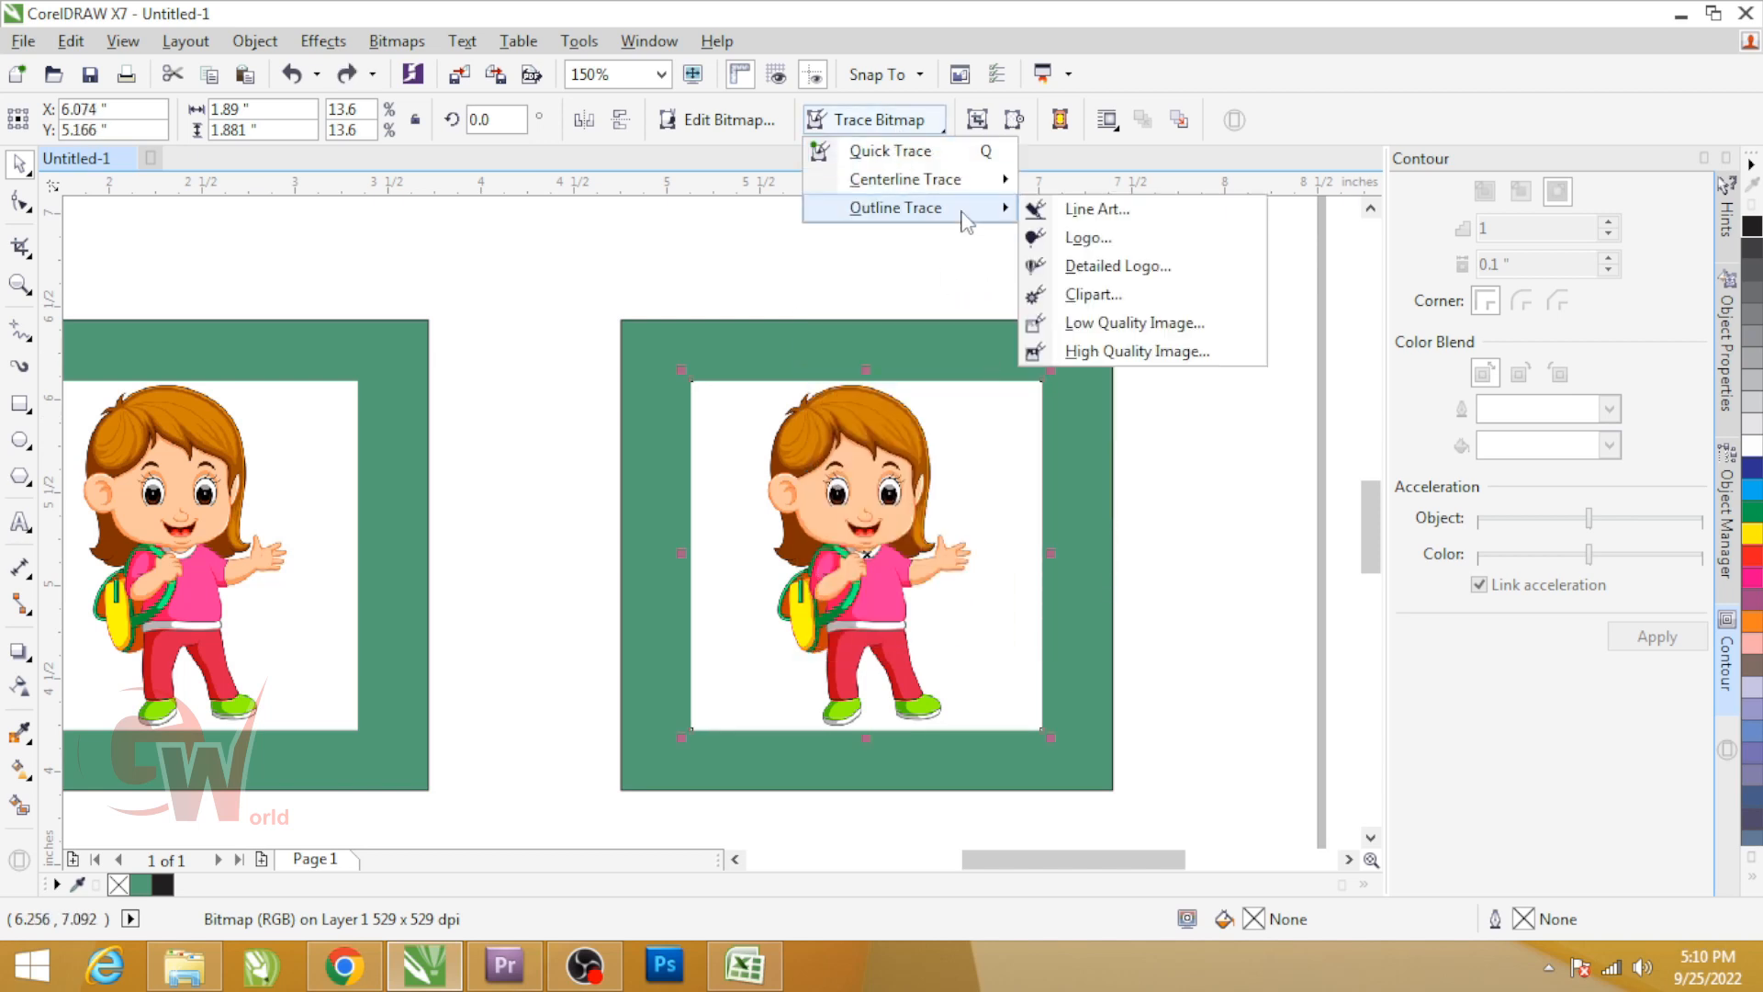
pyautogui.click(1123, 353)
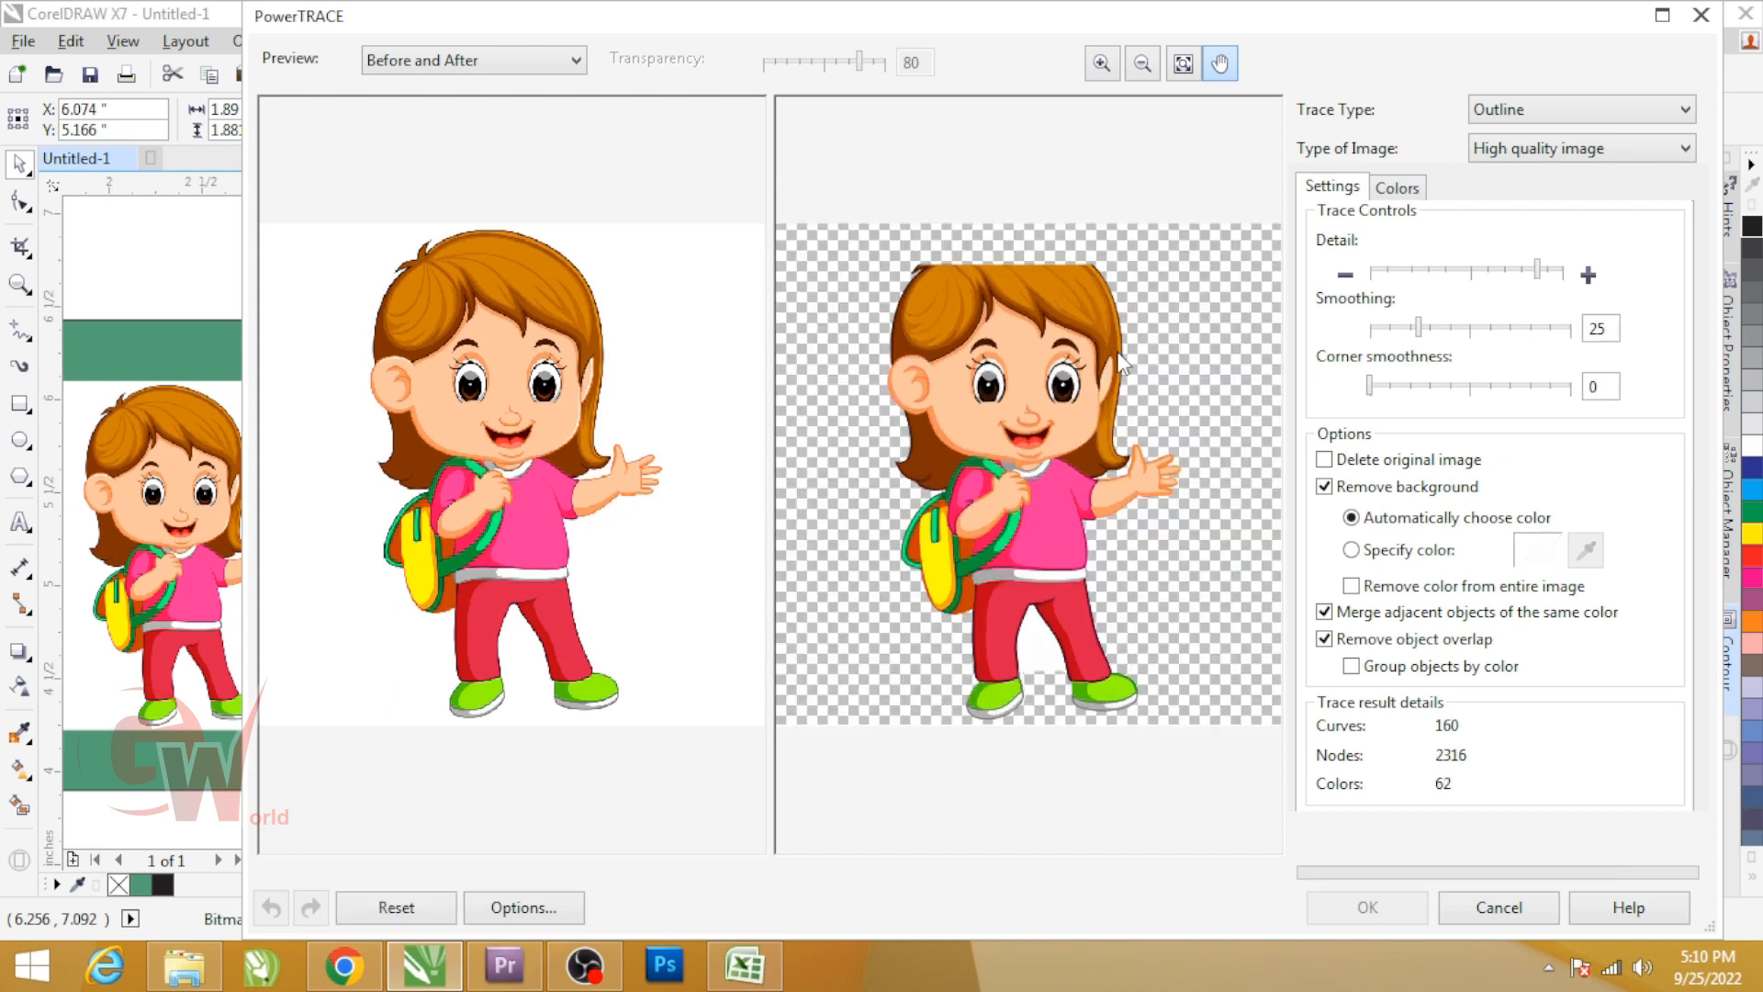
pyautogui.click(1552, 919)
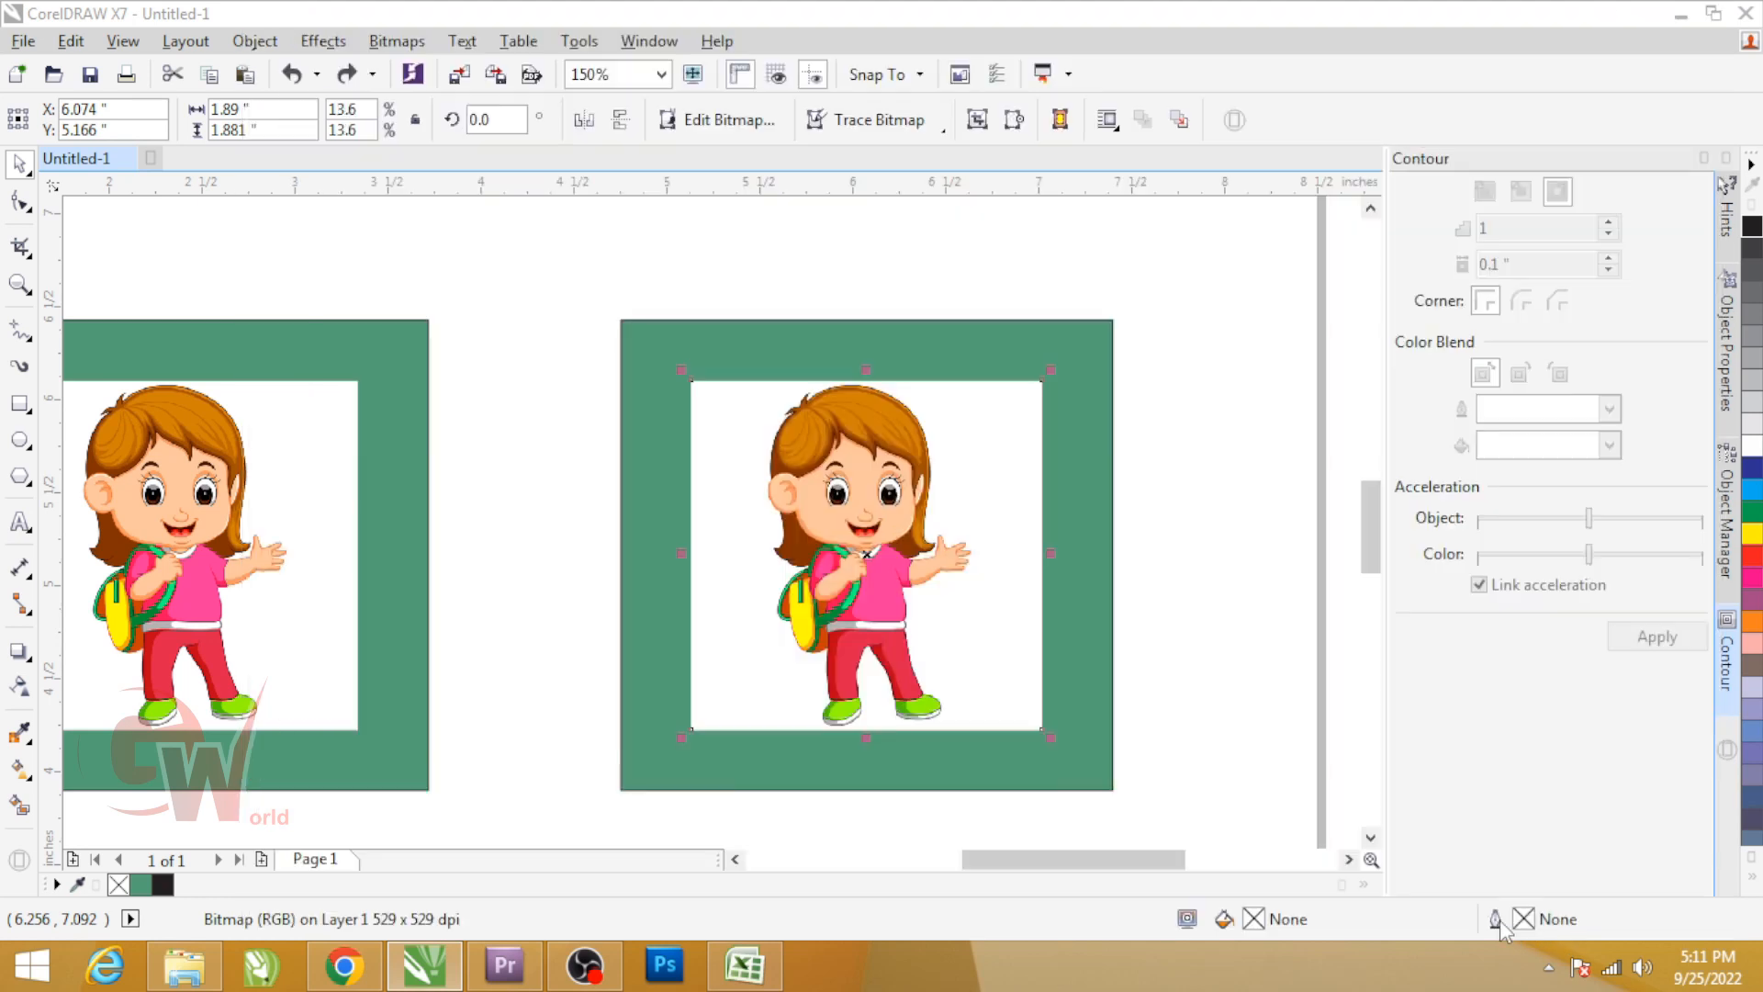
# Convert the girl picture in the duplicated frame to a bitmap at 500 dpi
pyautogui.click(927, 494)
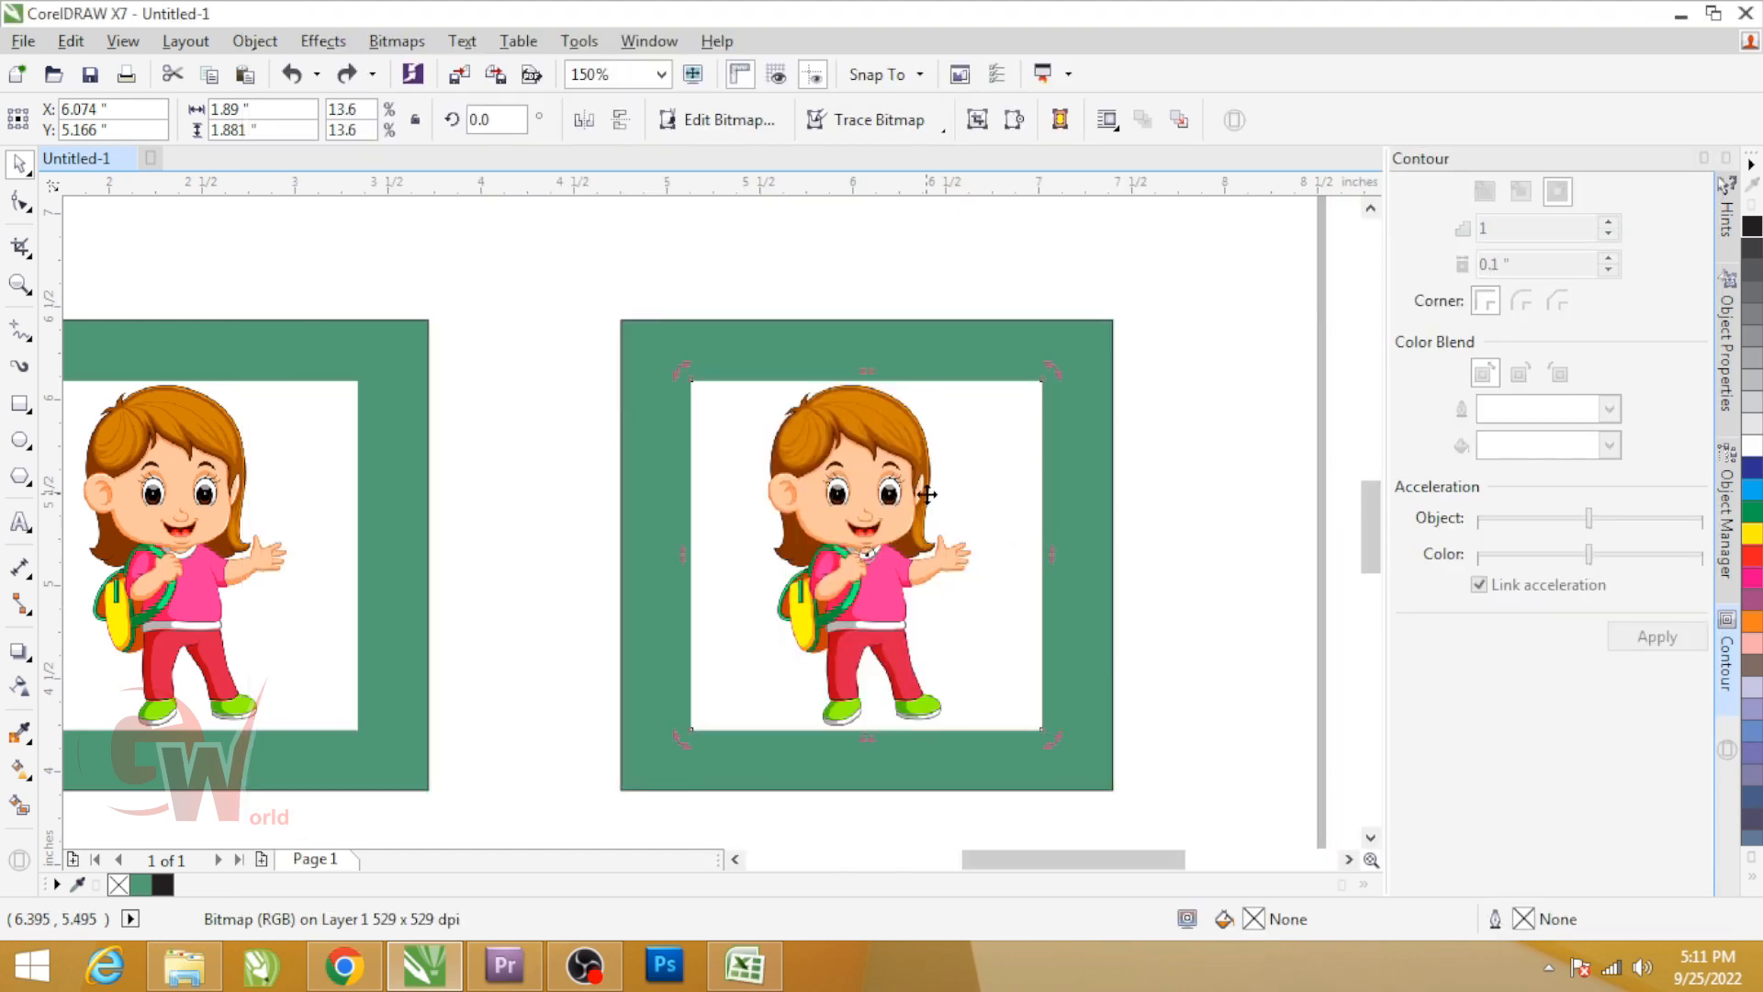
pyautogui.click(397, 42)
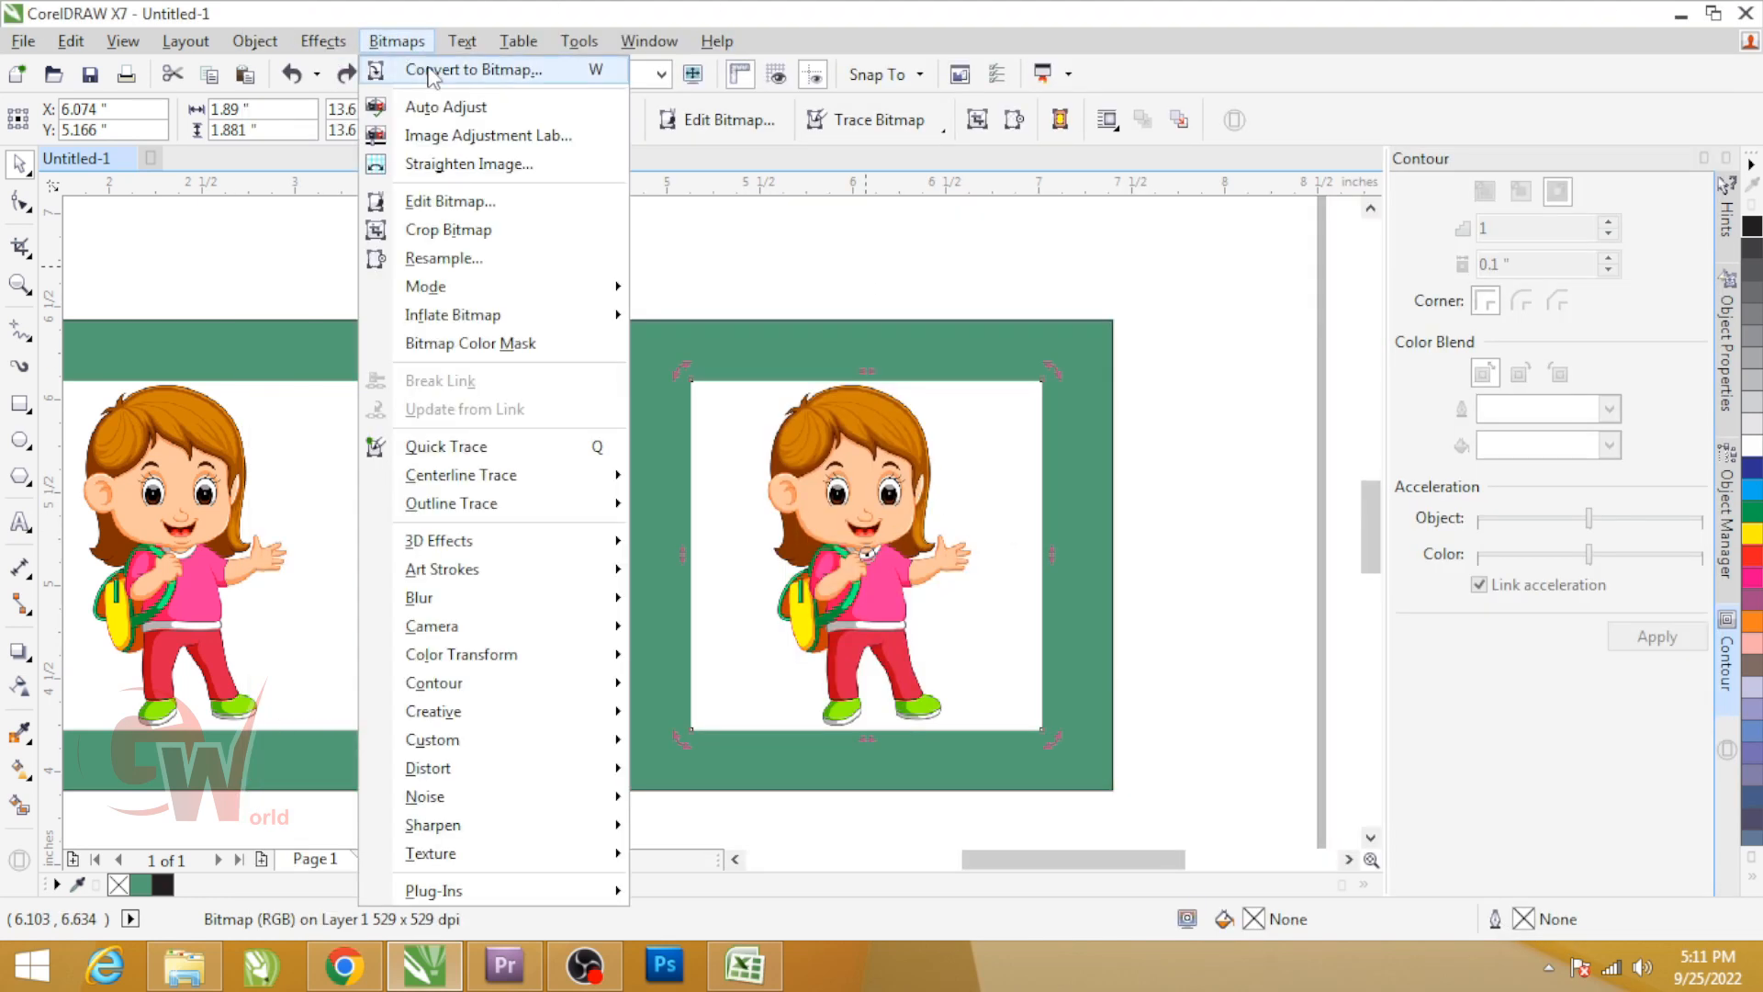
pyautogui.click(431, 73)
pyautogui.write('500')
pyautogui.press('Return')
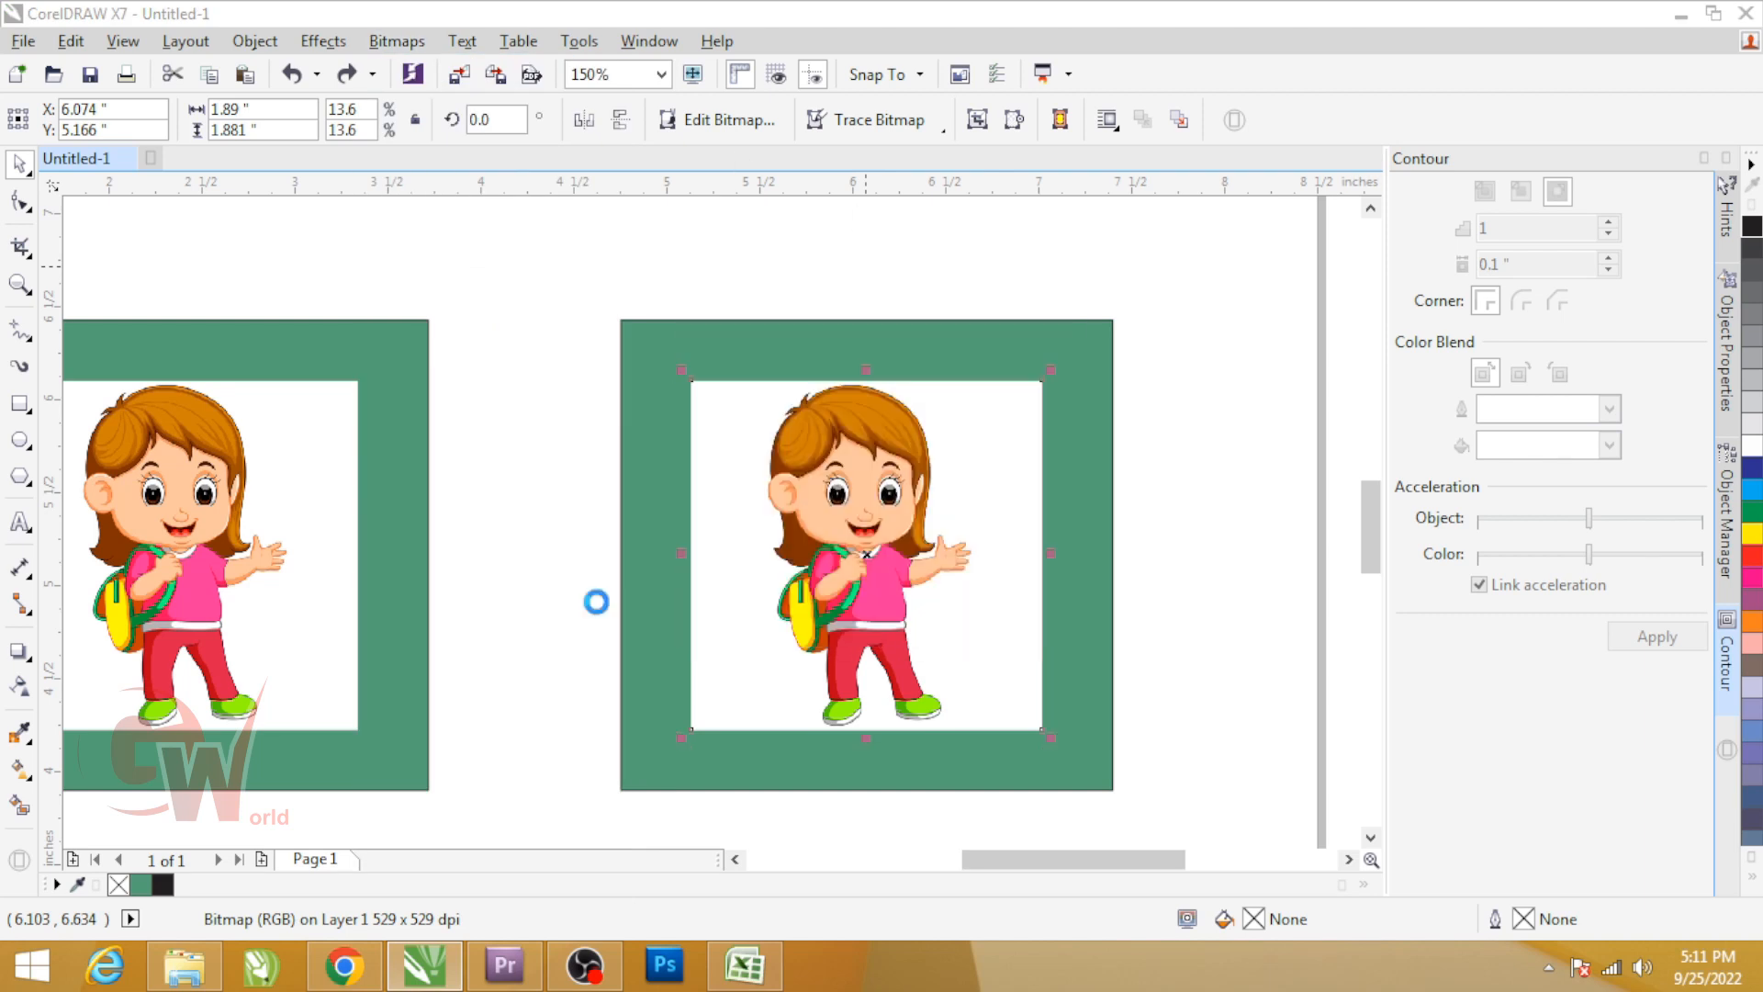
# Quick trace the converted girl bitmap and delete the white background curve from the traced group
pyautogui.click(868, 120)
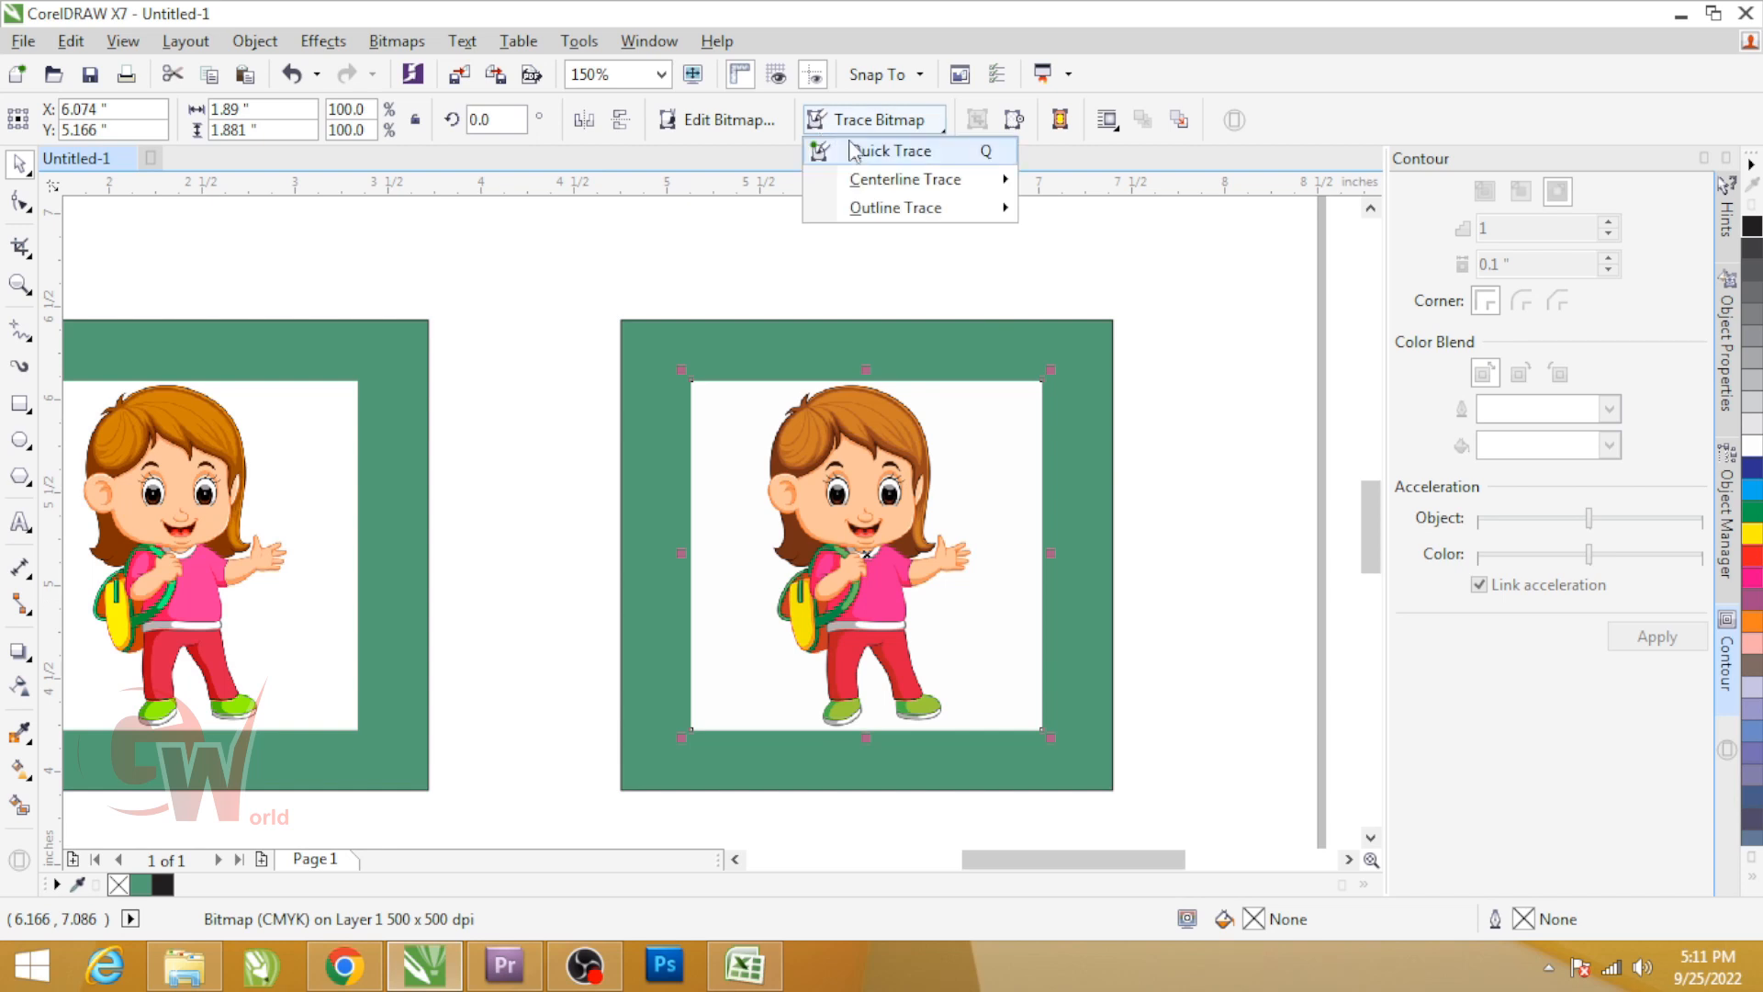
pyautogui.click(859, 156)
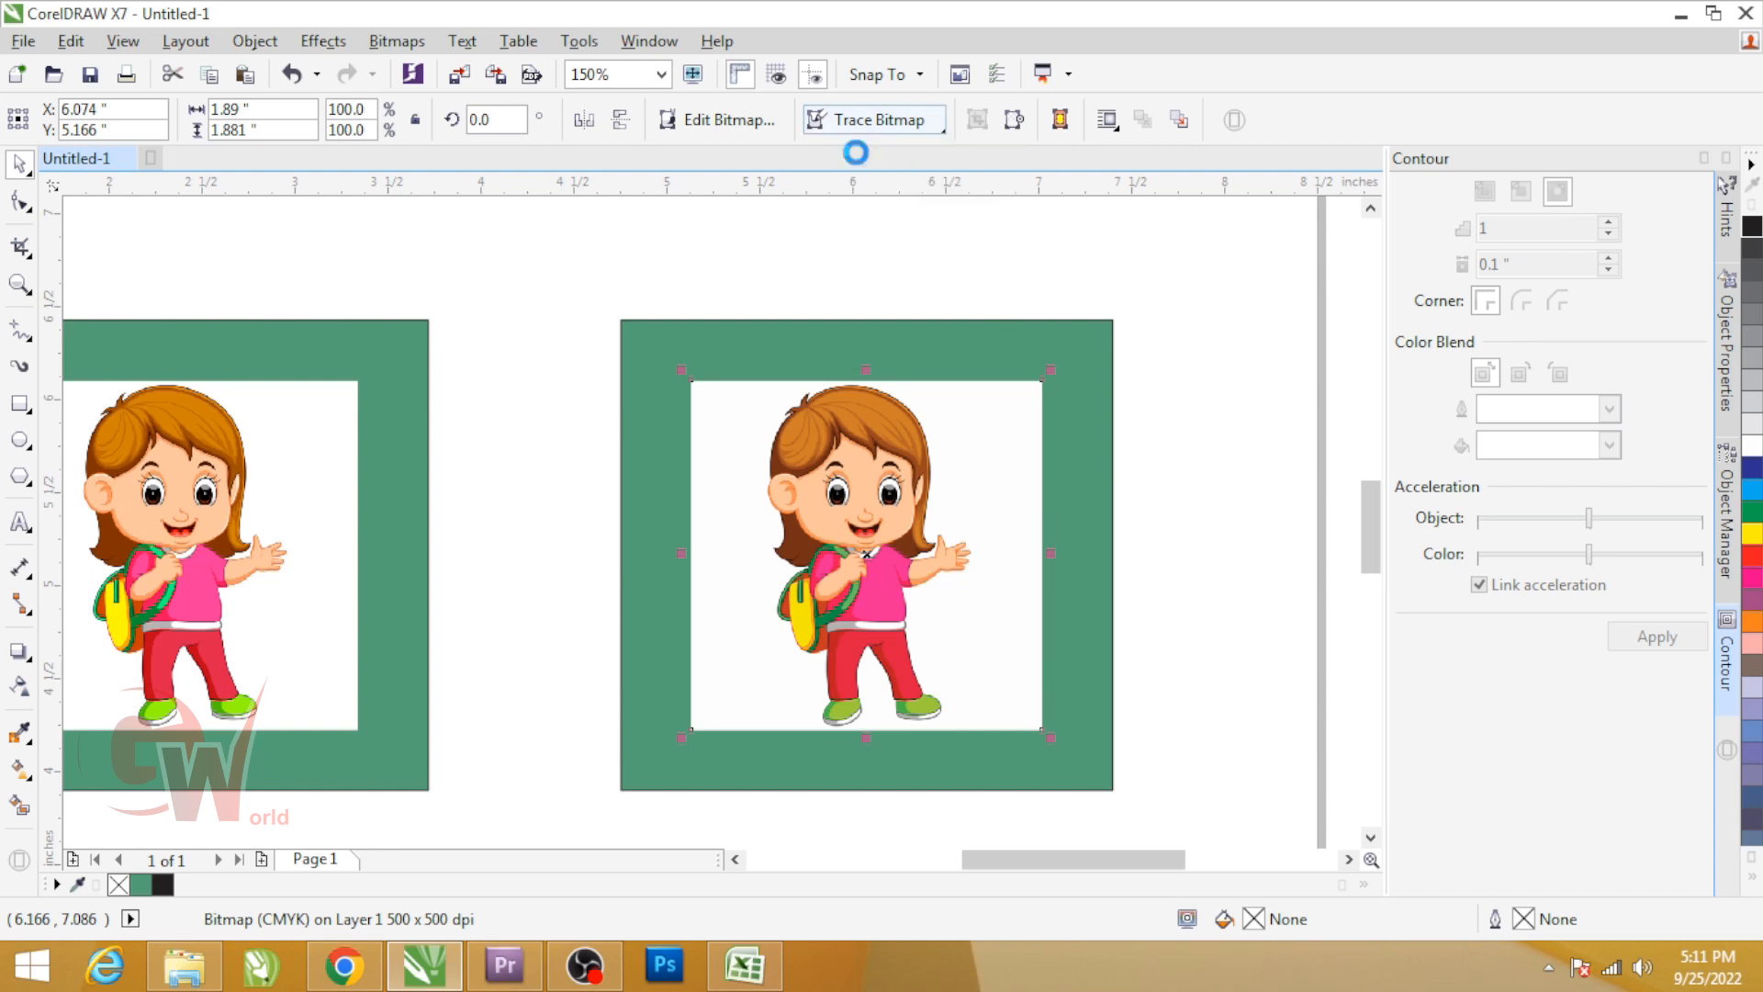
pyautogui.keyDown('ctrl'); pyautogui.click(965, 430); pyautogui.keyUp('ctrl')
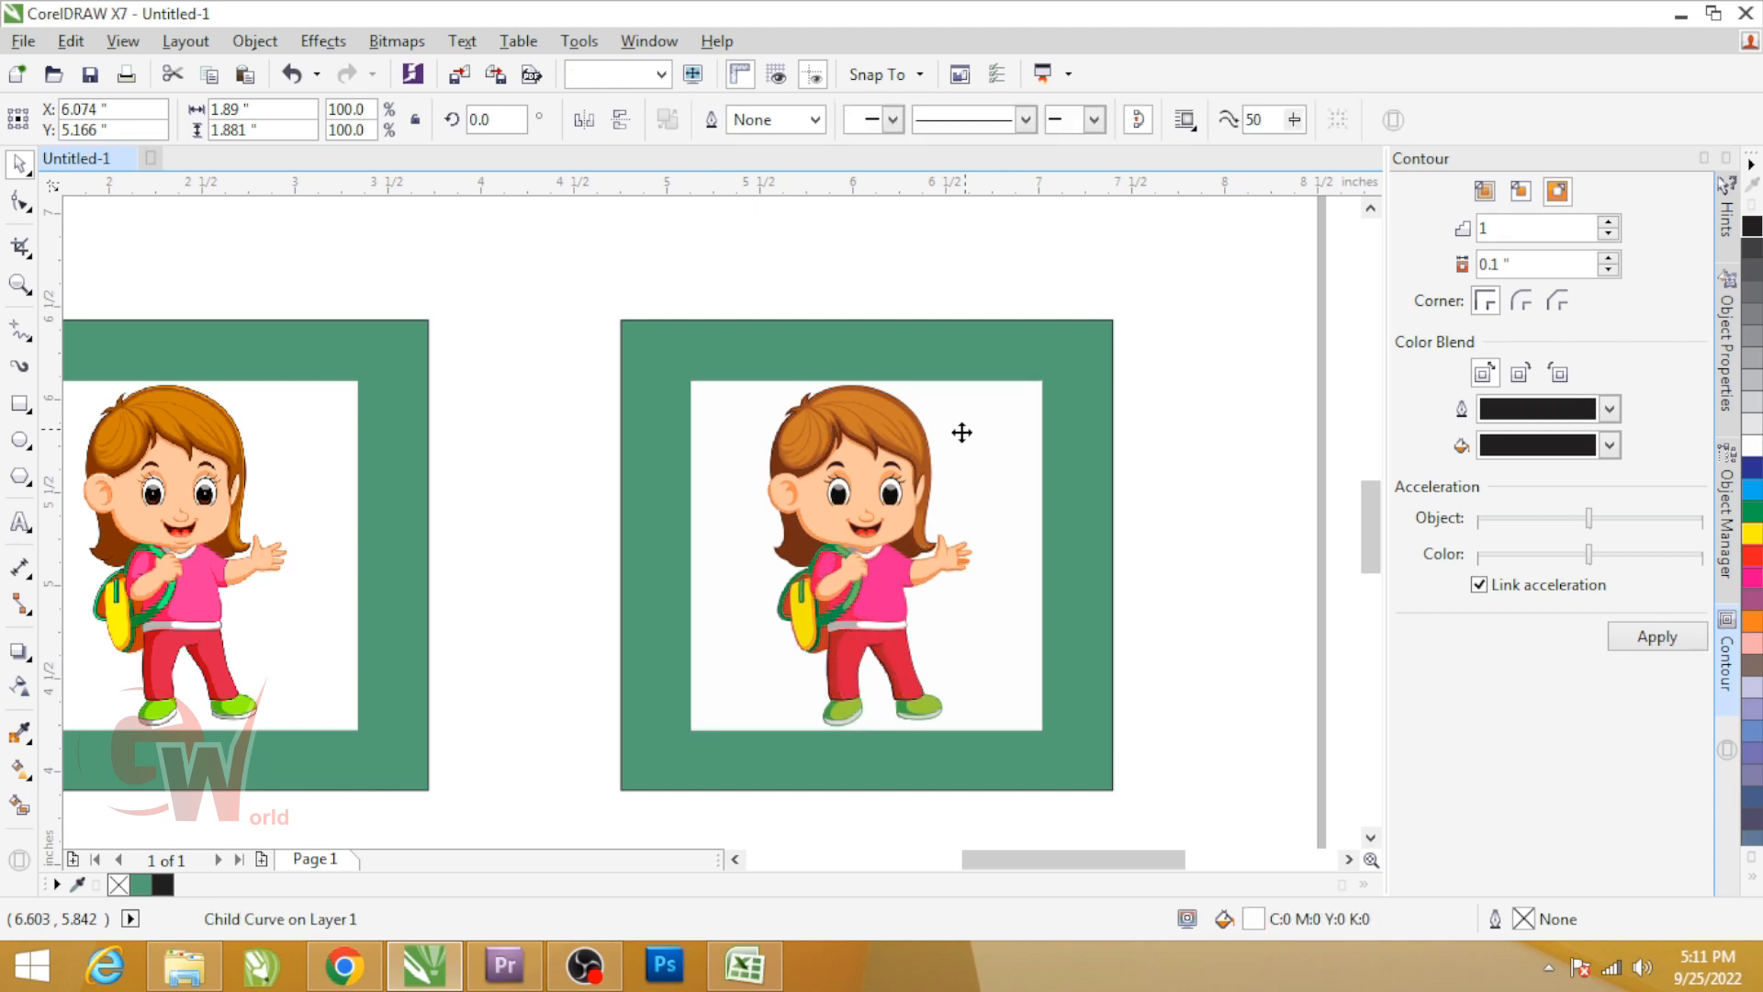
pyautogui.press('Delete')
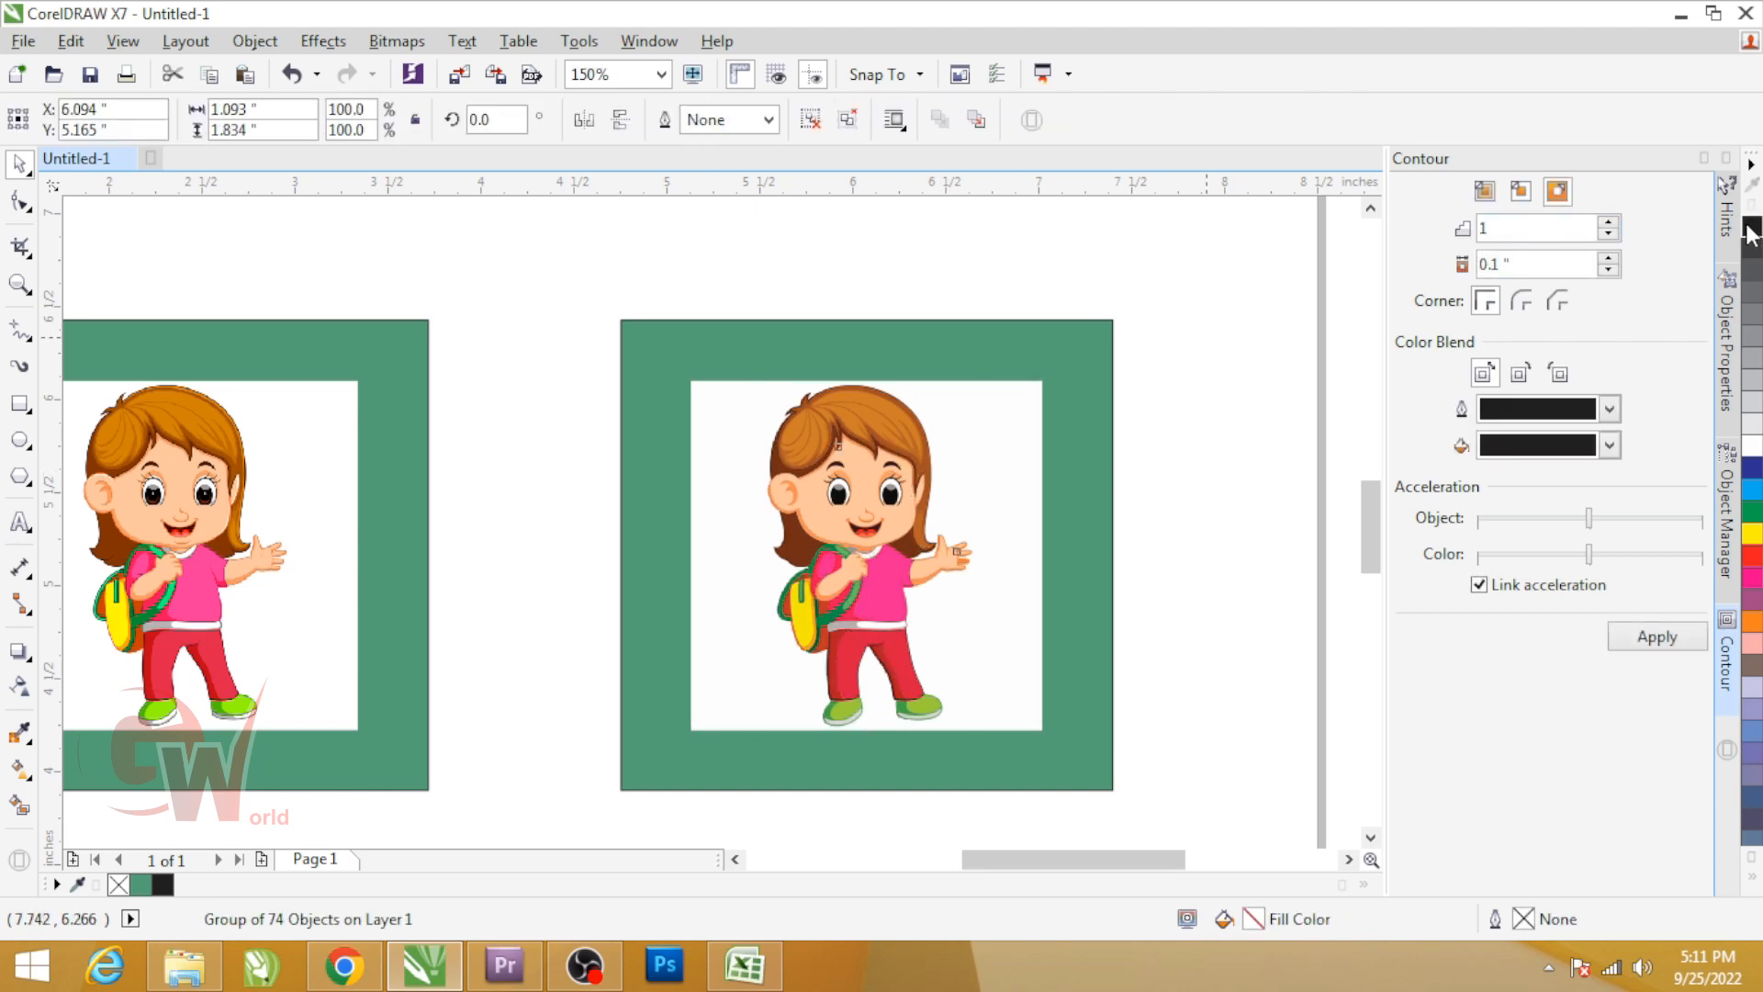
# Fill the traced girl group with black and convert it to a 500 dpi CMYK bitmap with a transparent background
pyautogui.click(1750, 230)
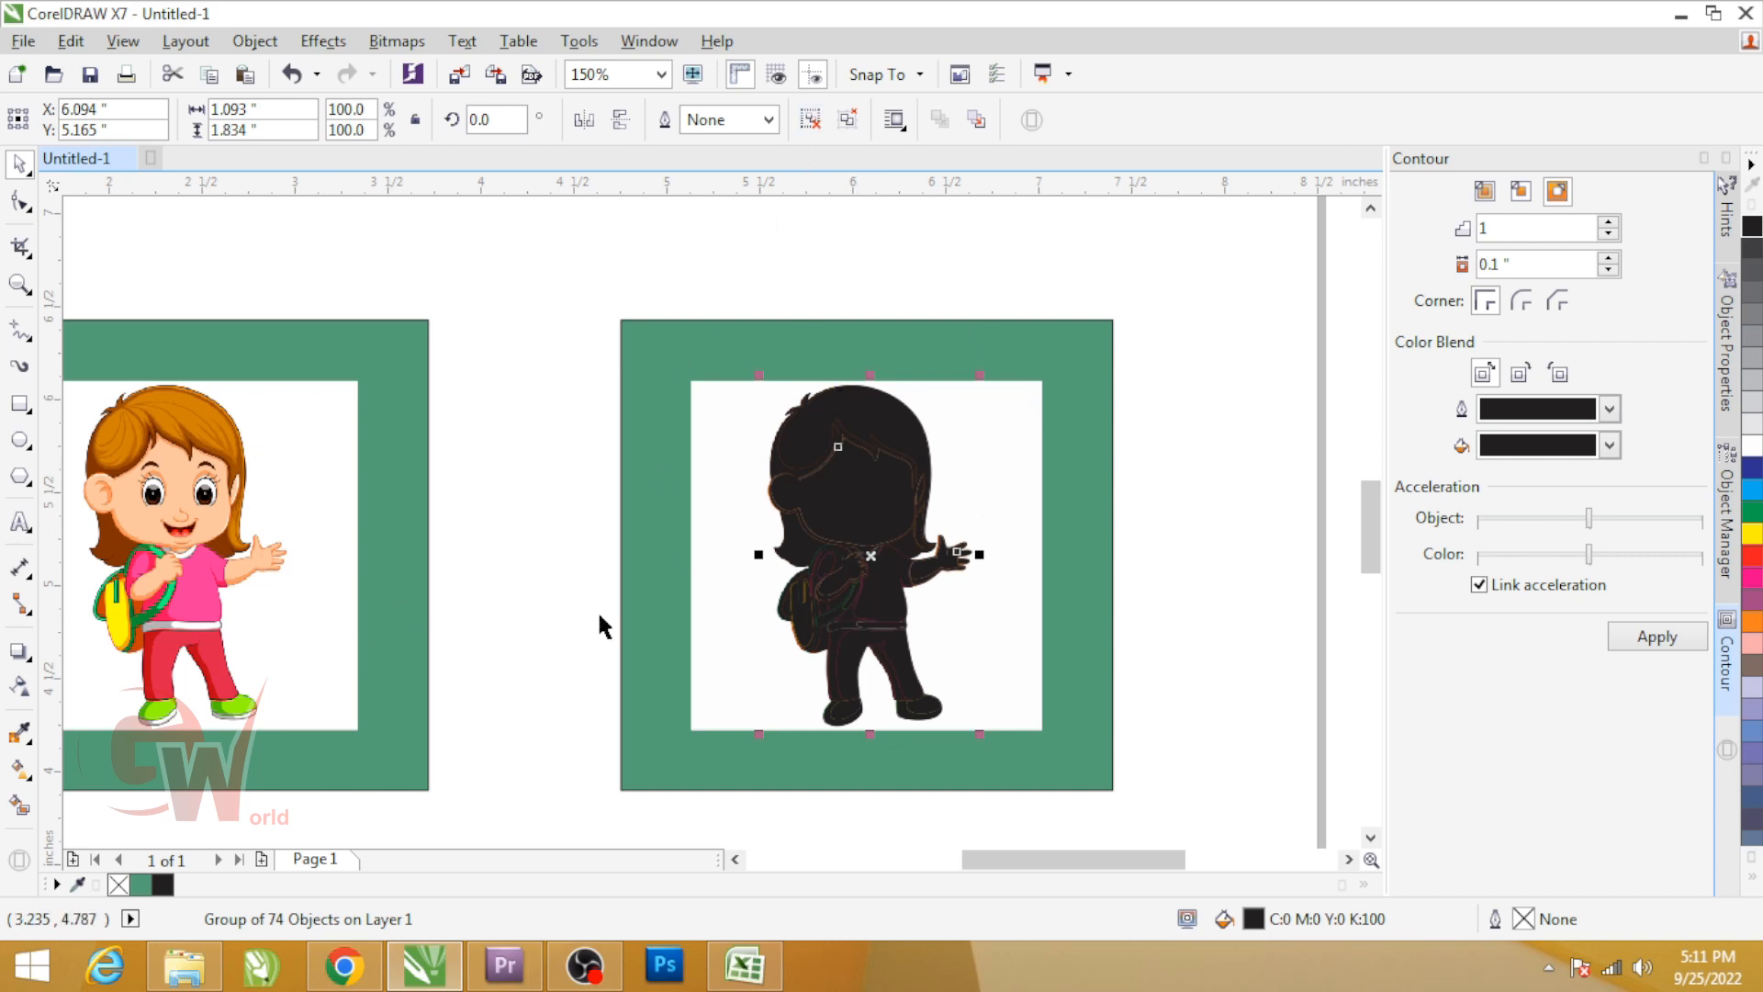
pyautogui.scroll(3, 885, 615)
pyautogui.scroll(-2, 723, 596)
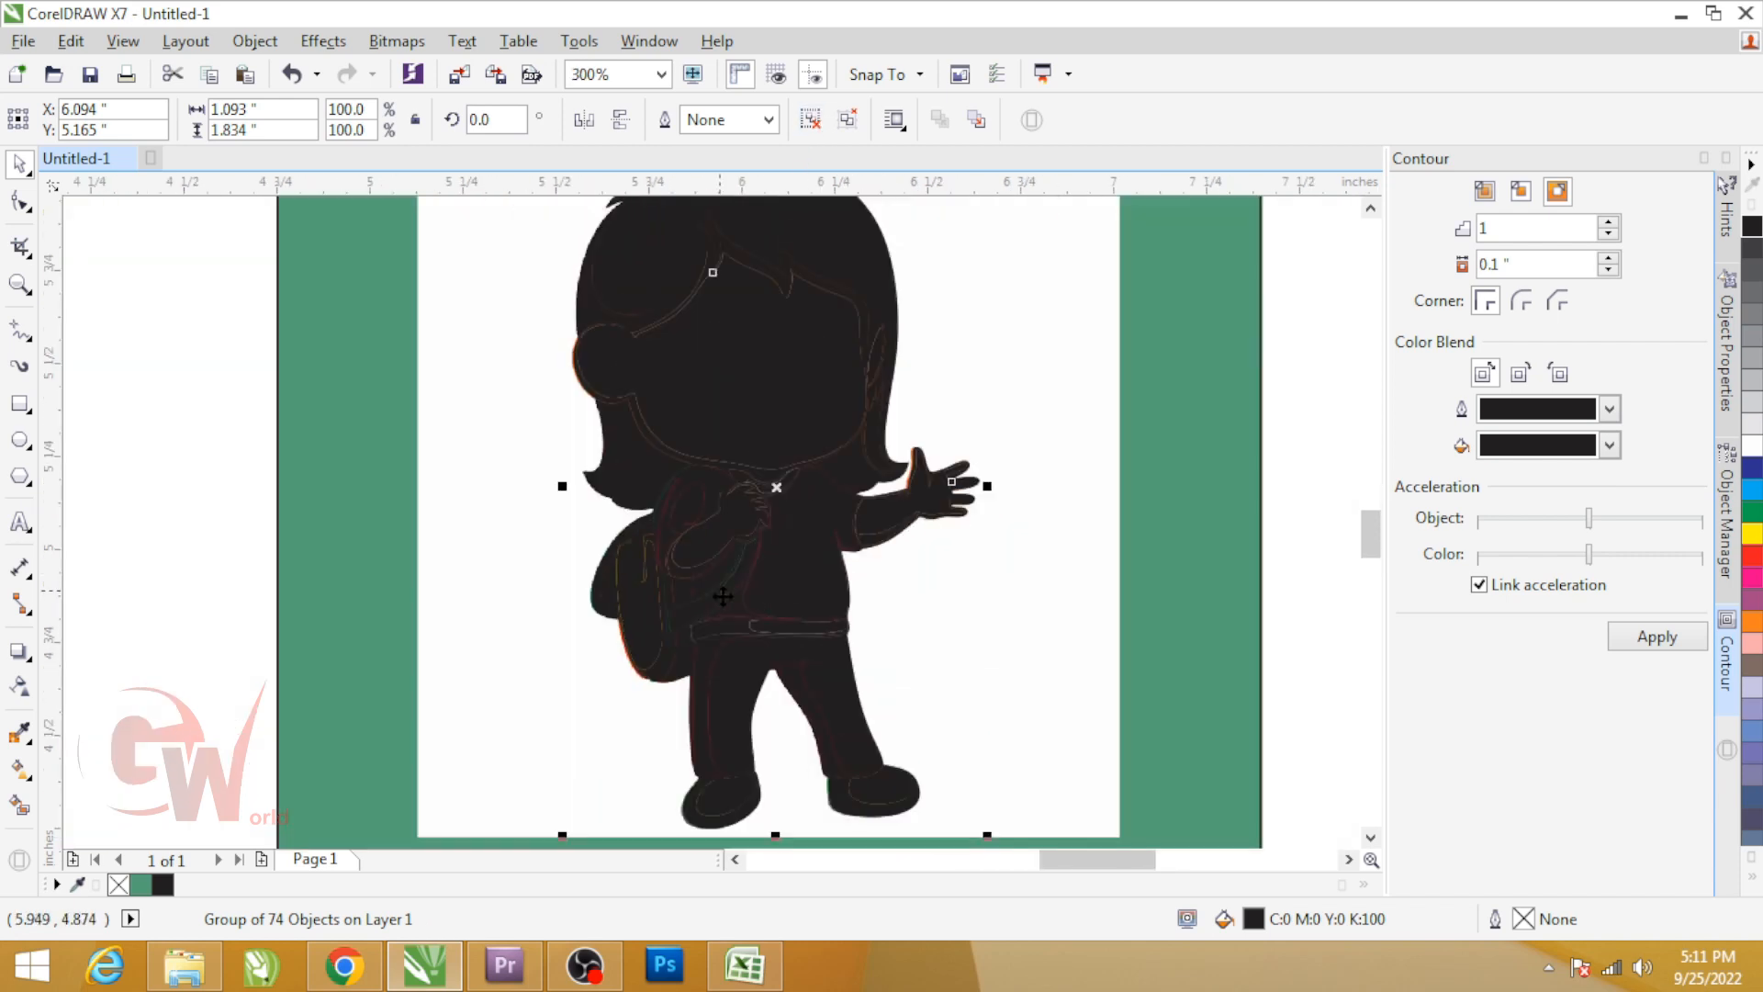
pyautogui.click(381, 42)
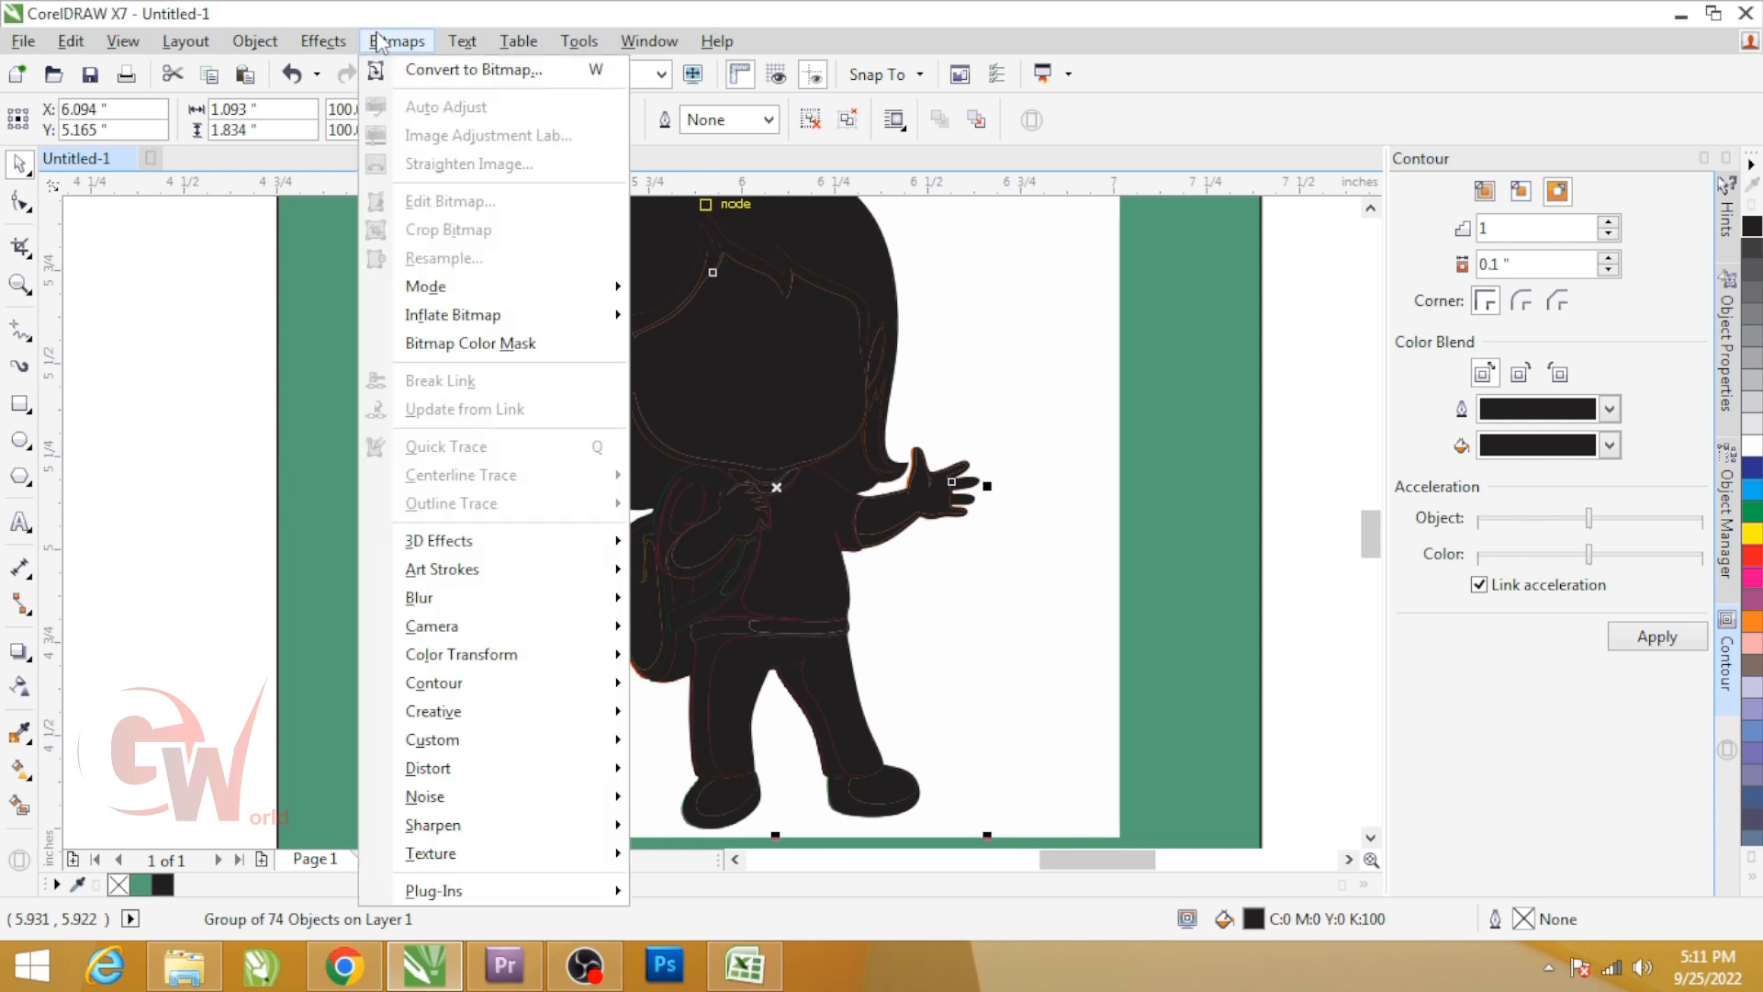
pyautogui.click(425, 71)
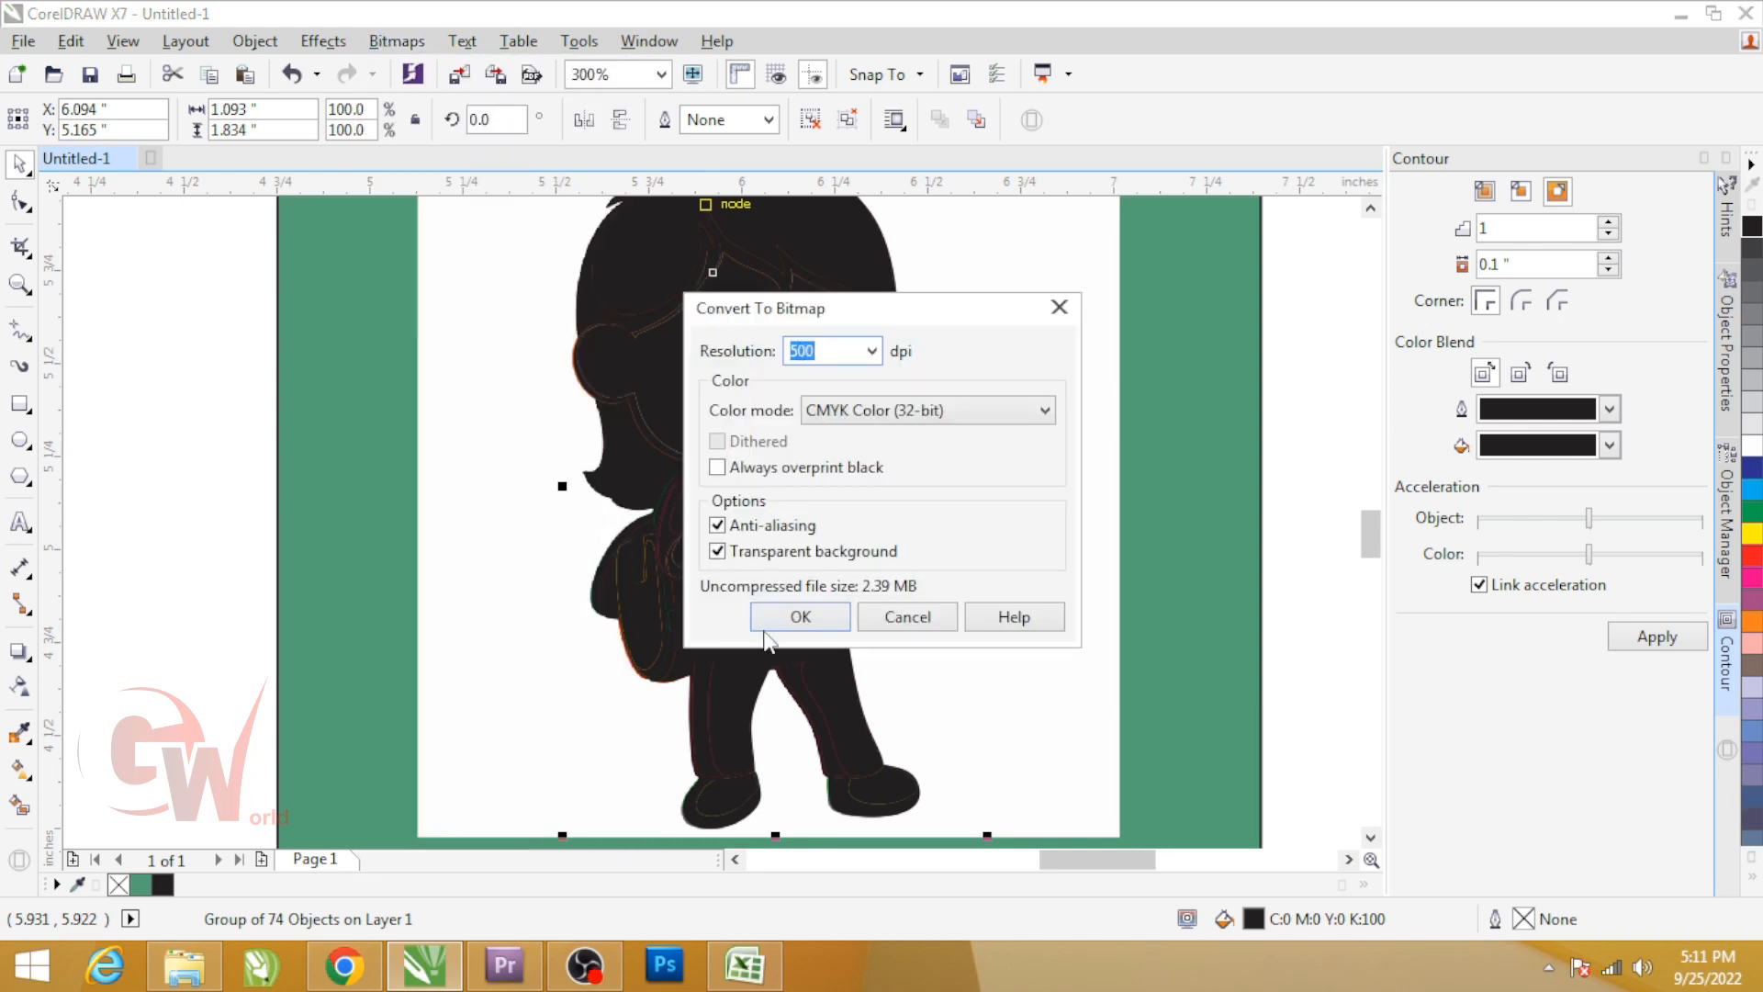
pyautogui.click(793, 624)
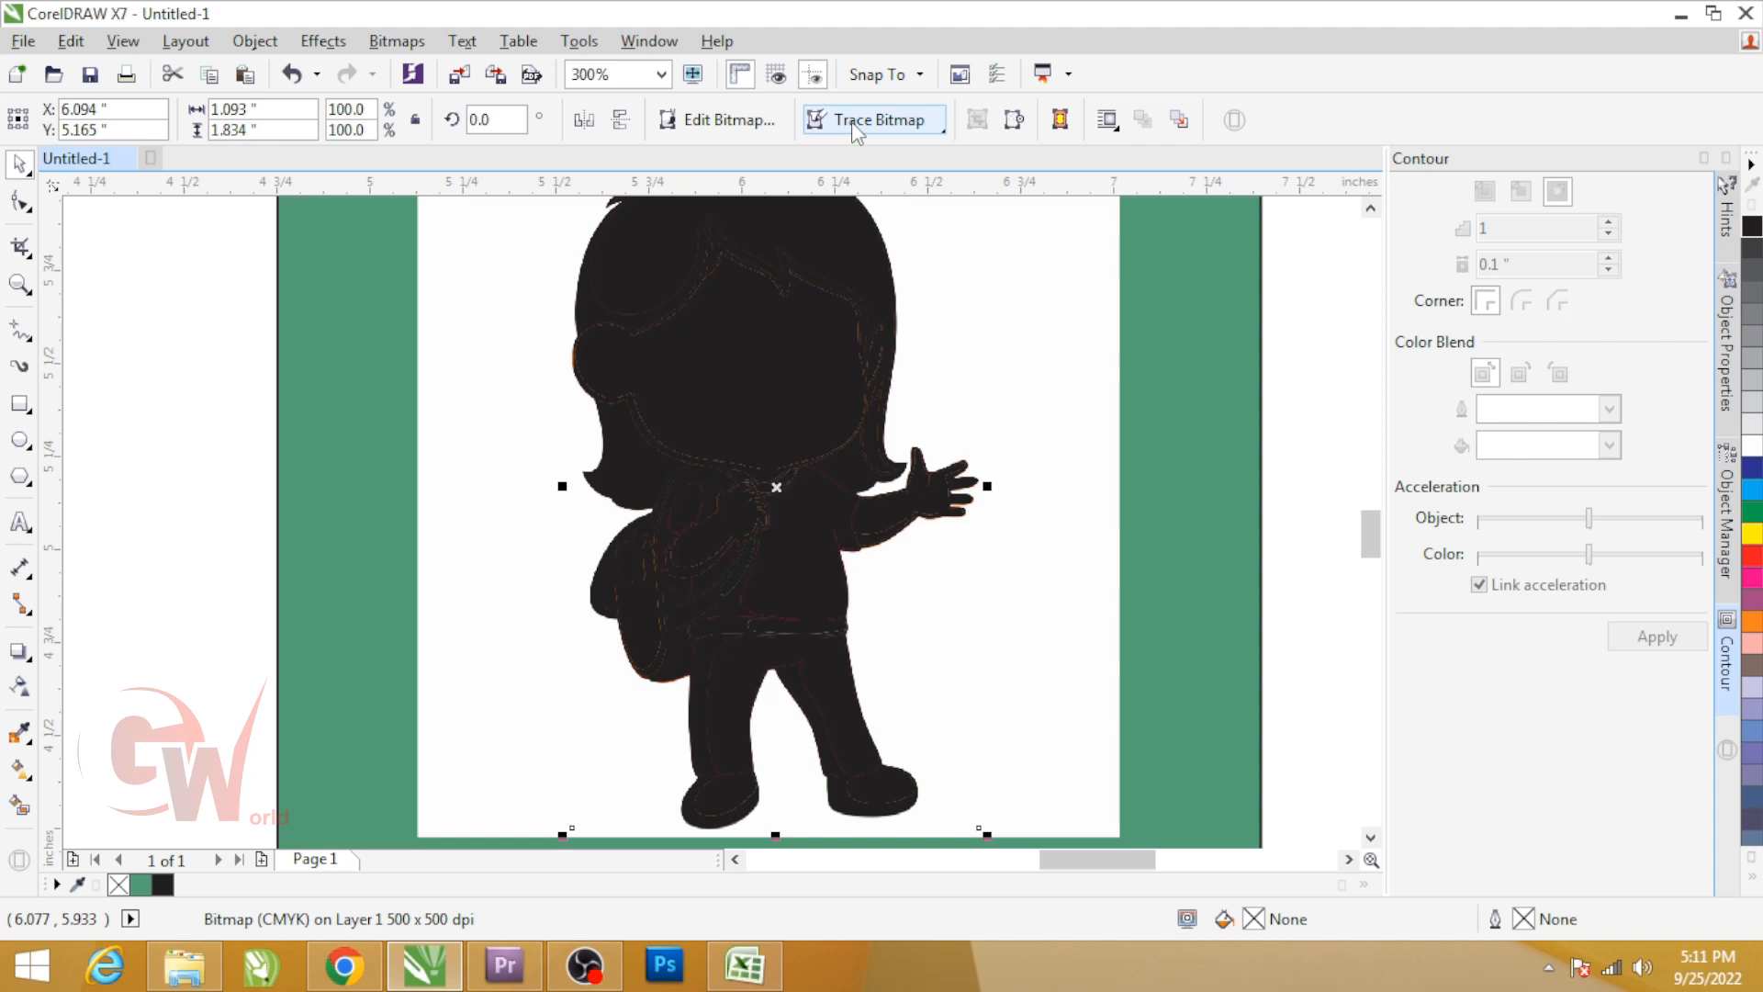
# Quick trace the black silhouette bitmap into a curve and delete the leftover source bitmaps behind it
pyautogui.click(856, 128)
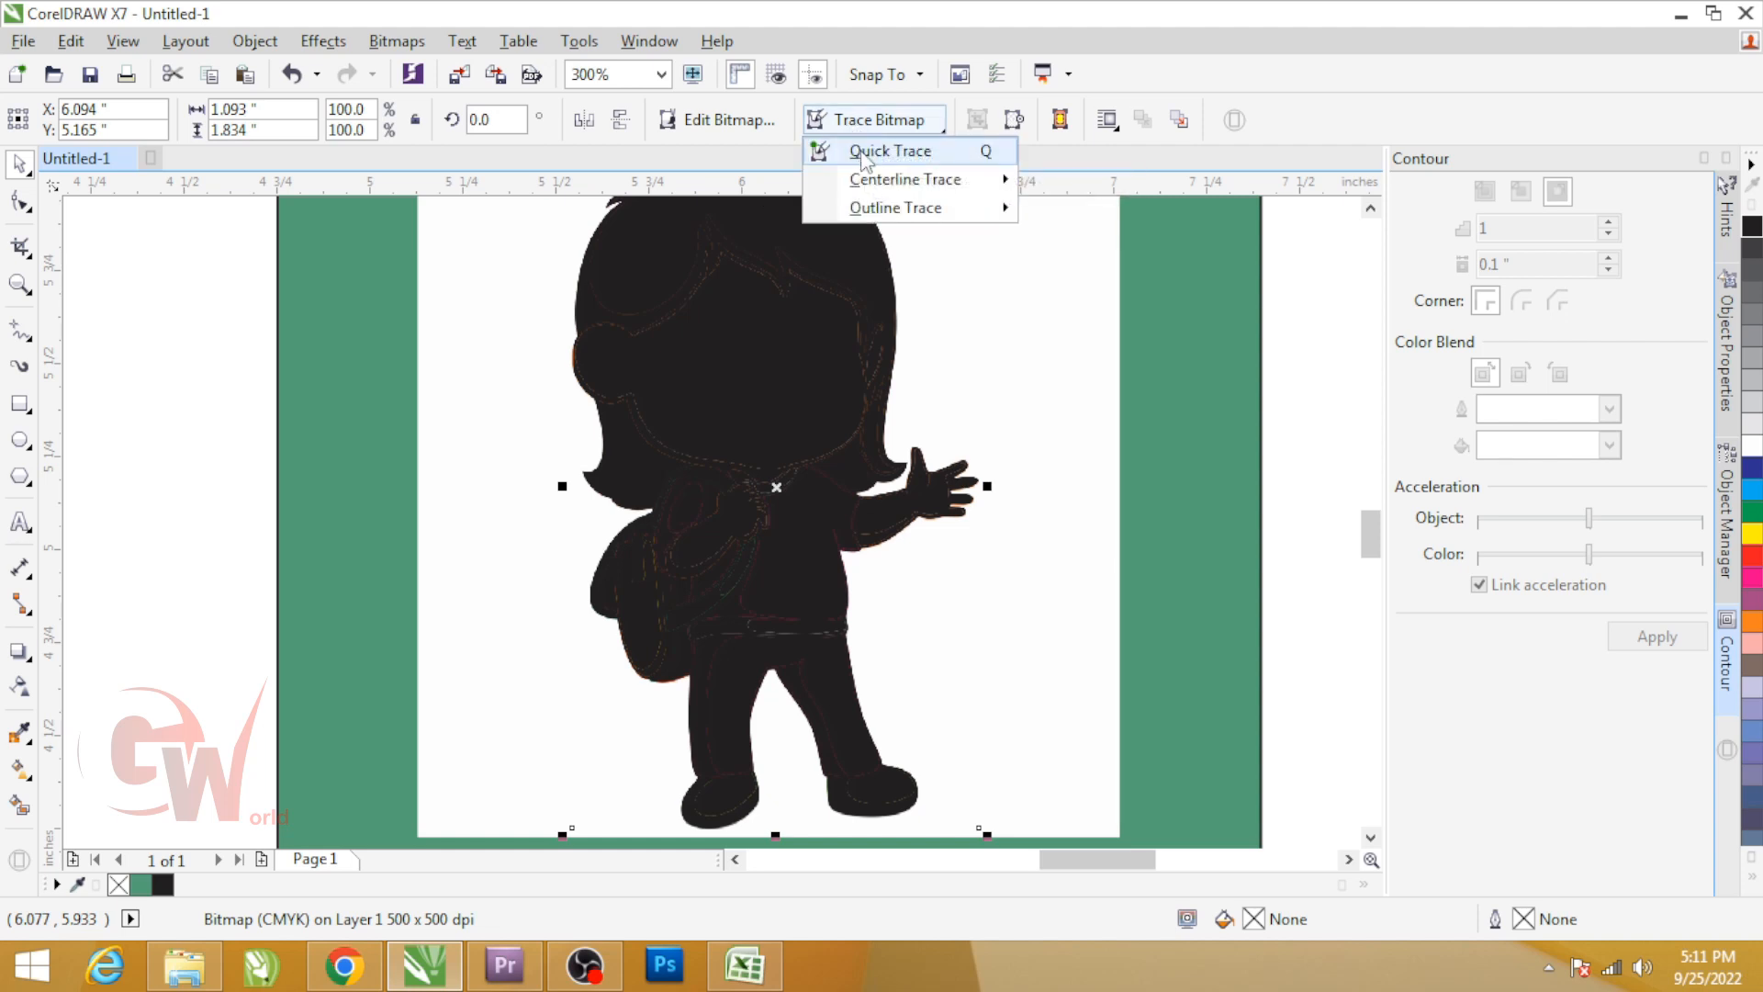
pyautogui.click(859, 150)
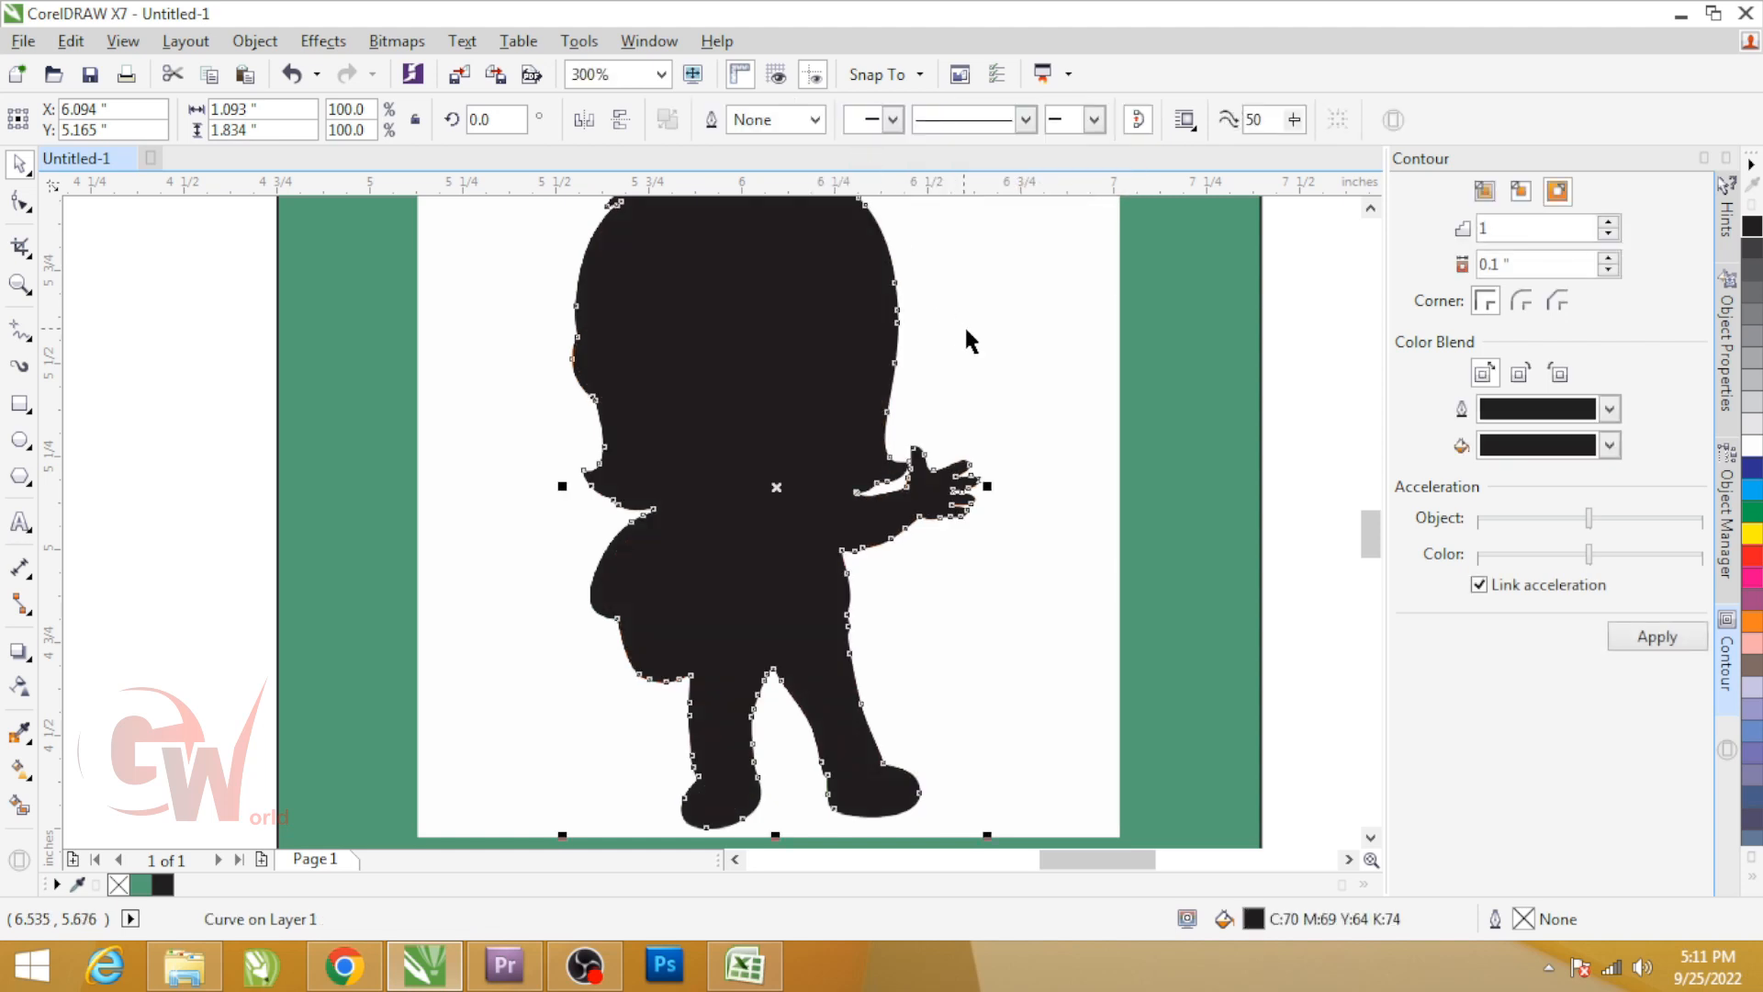
pyautogui.click(1027, 346)
pyautogui.press('Delete')
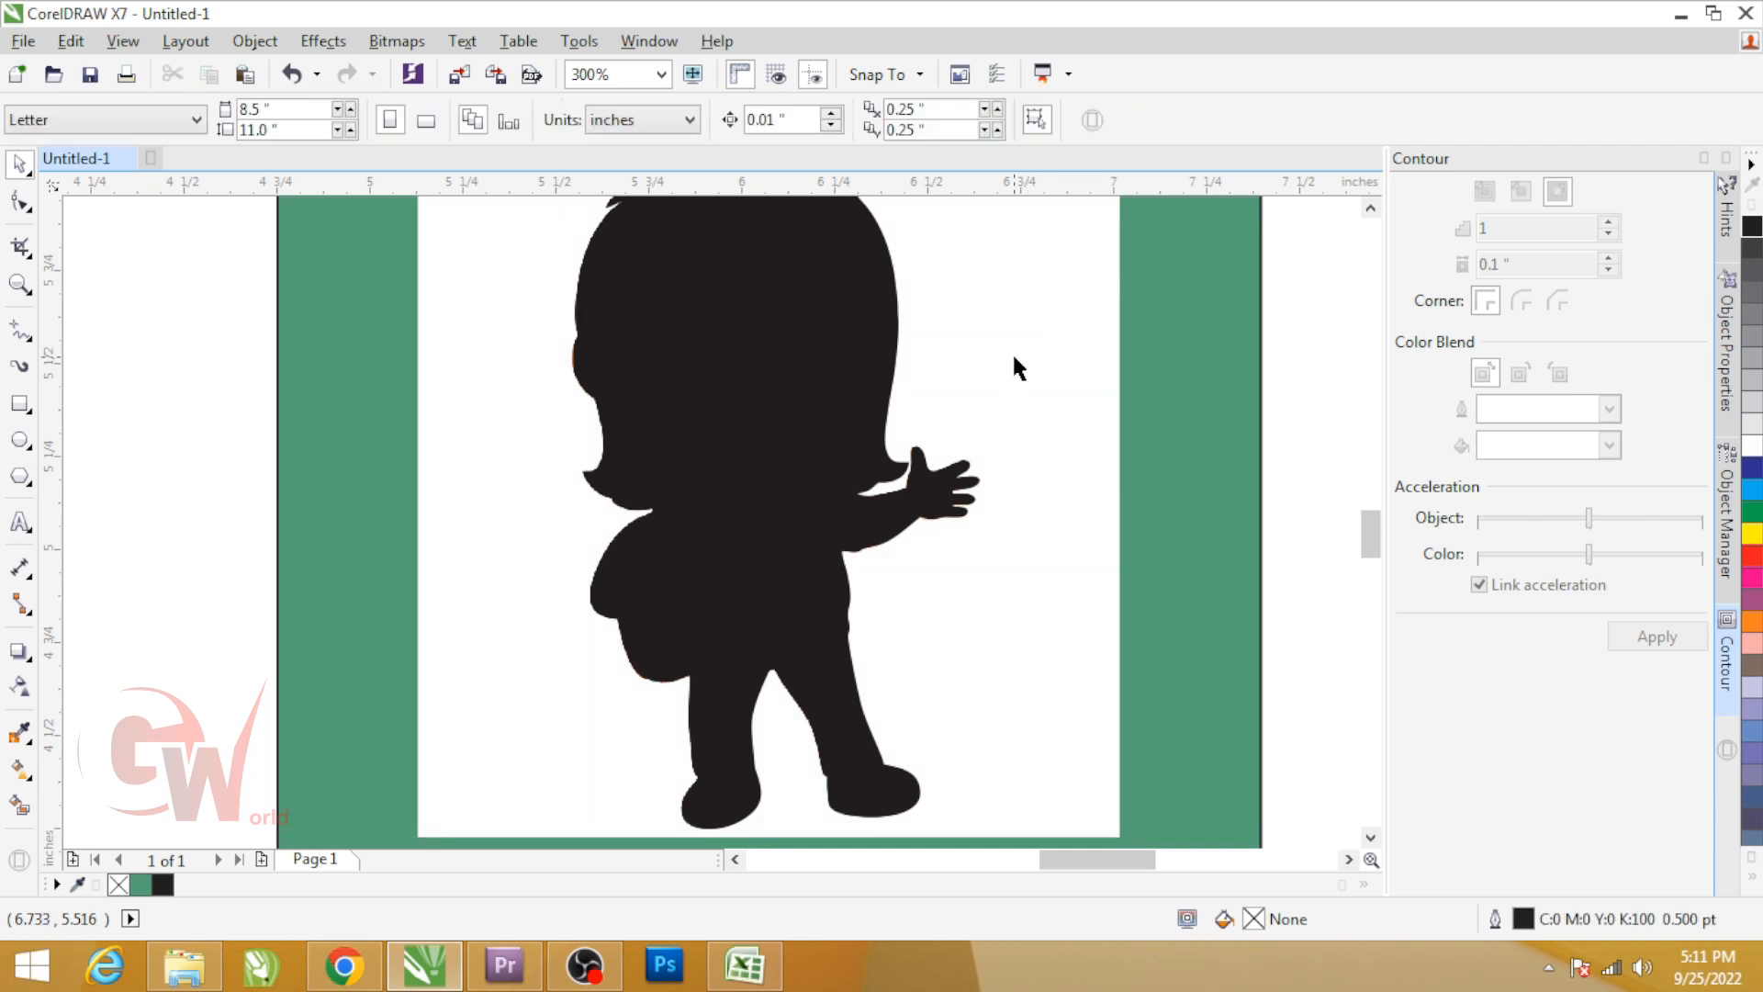
pyautogui.click(1012, 362)
pyautogui.scroll(-3, 978, 388)
pyautogui.click(1232, 394)
pyautogui.press('Delete')
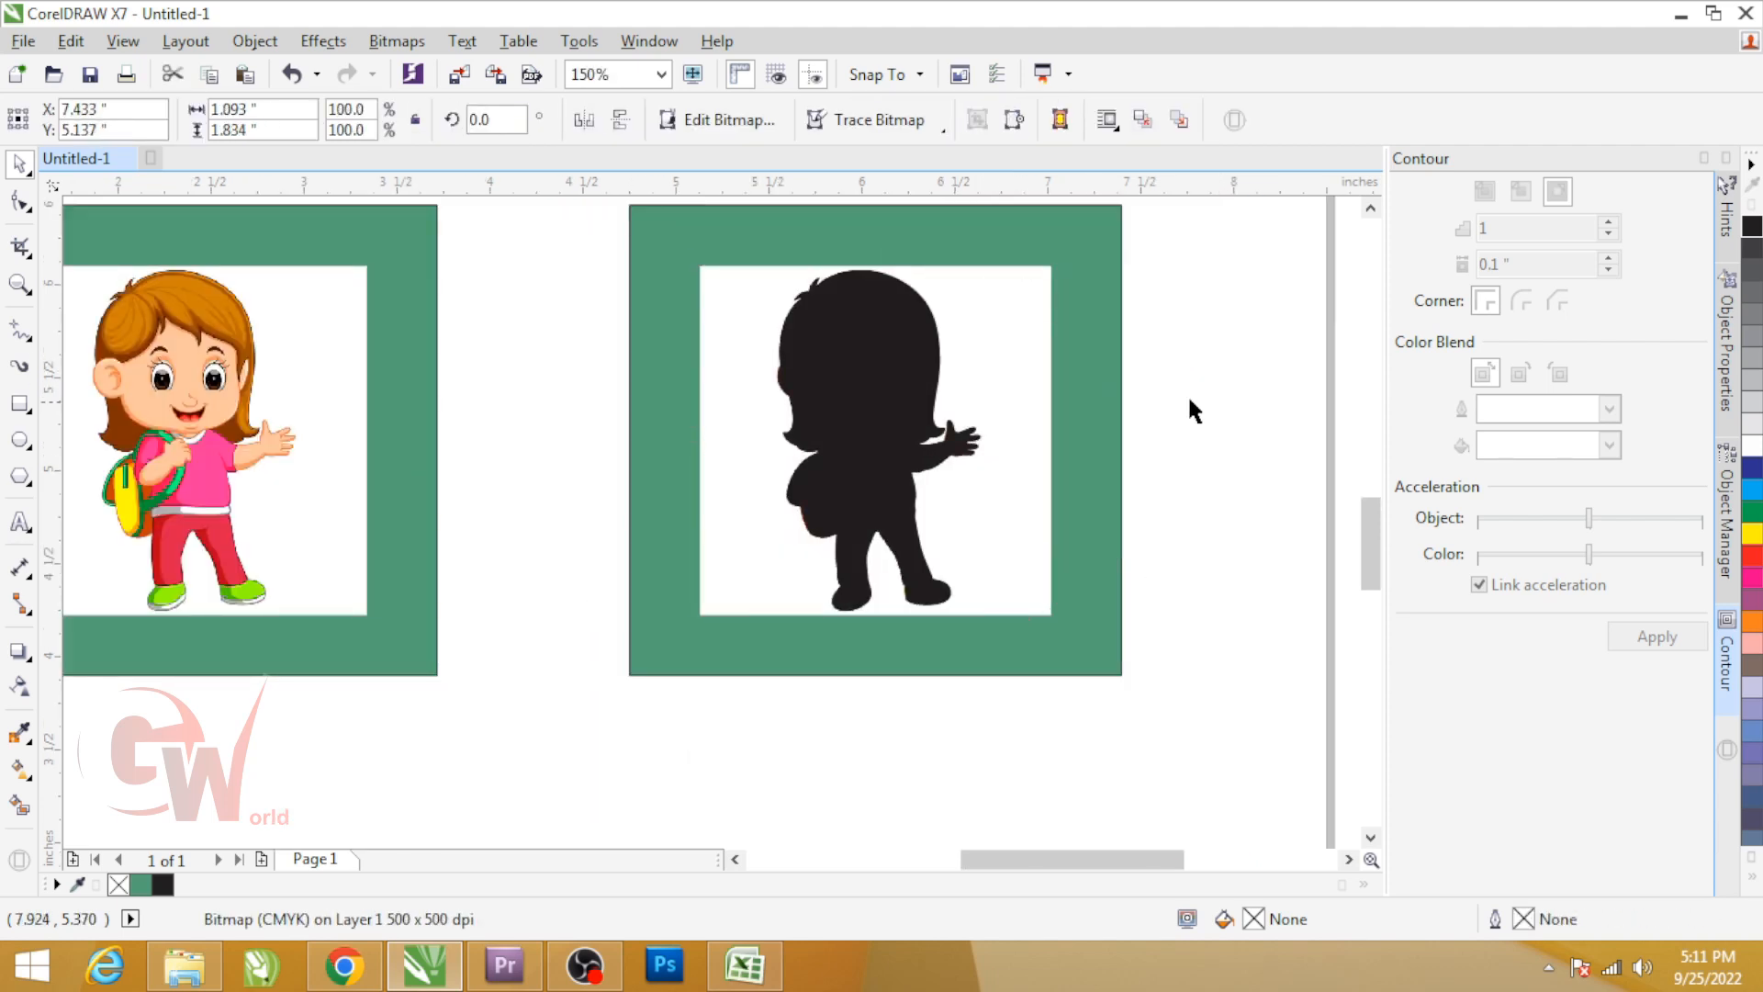
# Give the girl silhouette curve a black hairline outline and remove its fill
pyautogui.click(882, 376)
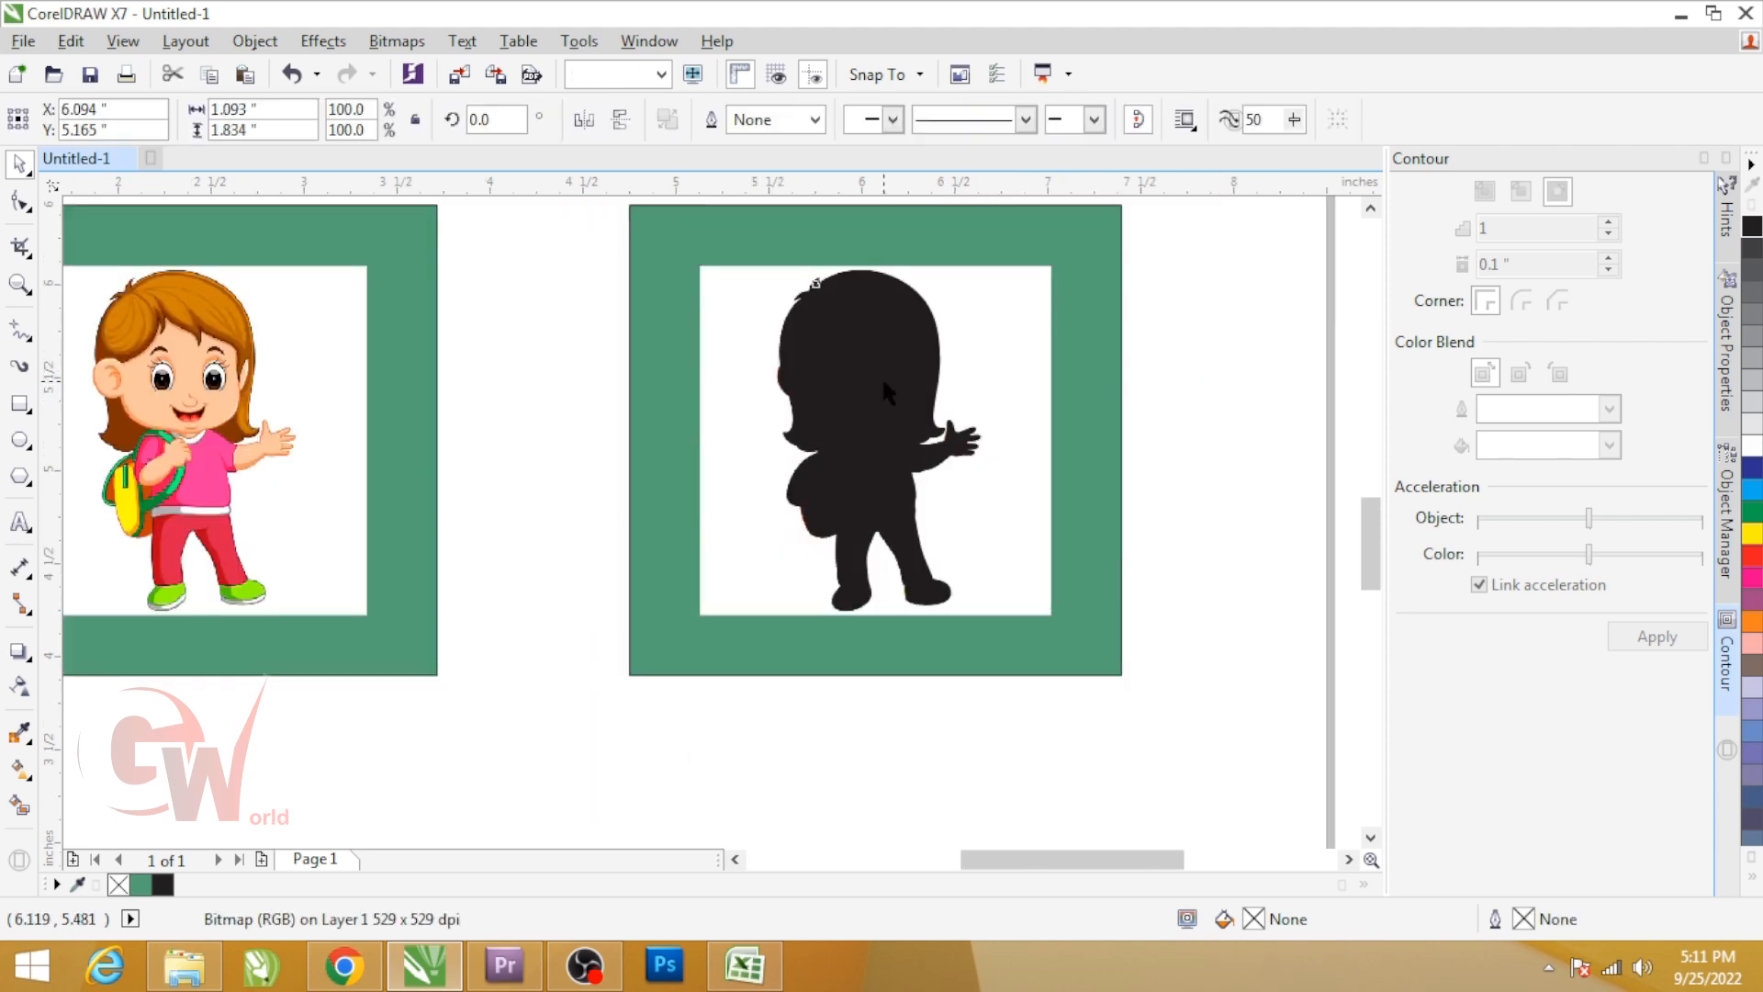
pyautogui.click(1754, 497)
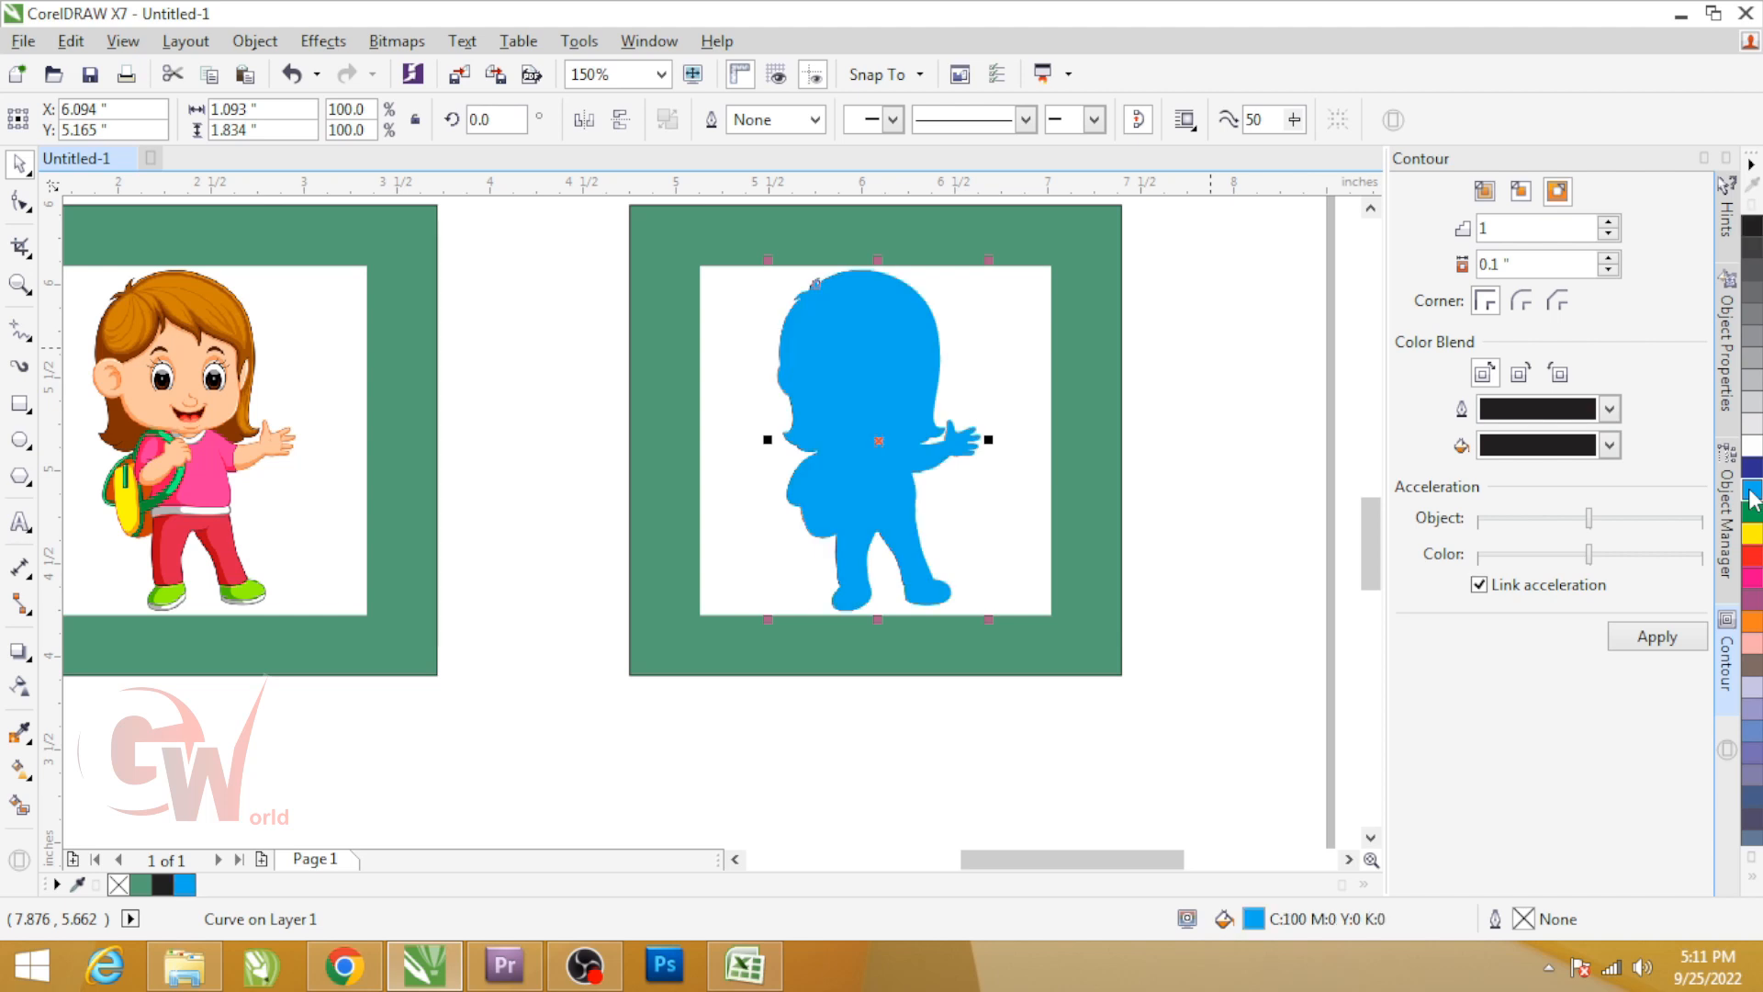
pyautogui.rightClick(1753, 228)
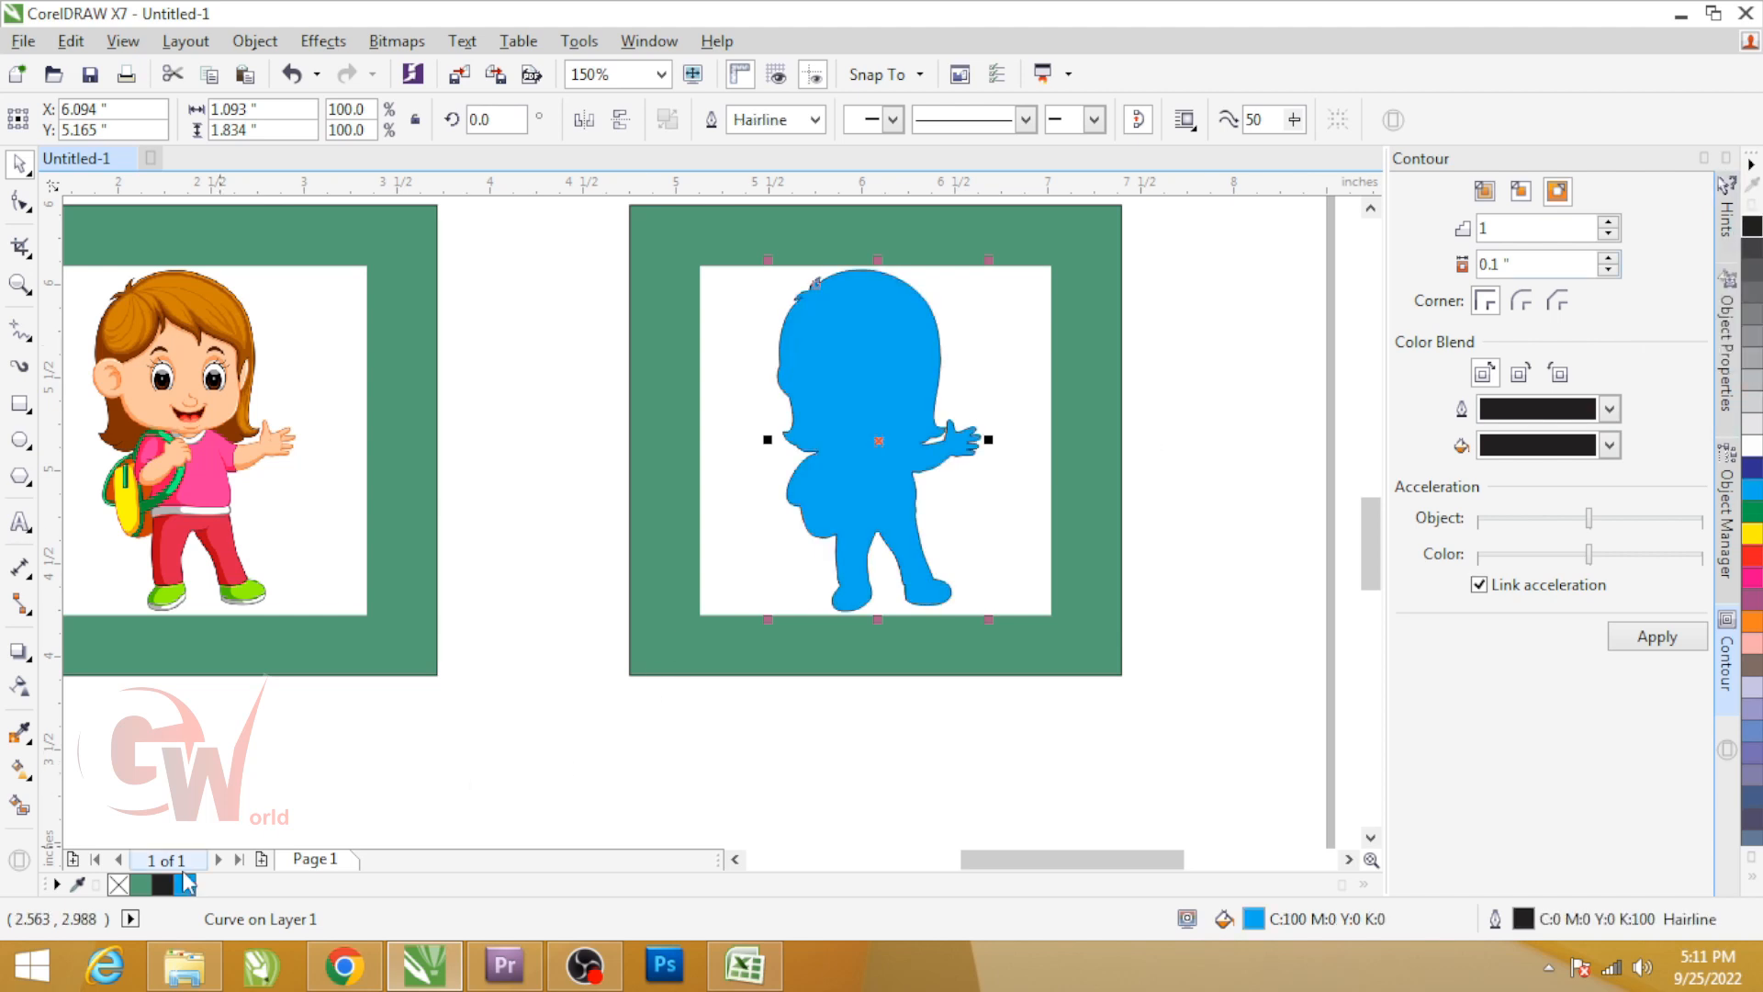
pyautogui.click(118, 883)
# PowerClip the girl bitmap inside the silhouette curve and remove the curve's outline
pyautogui.click(1009, 320)
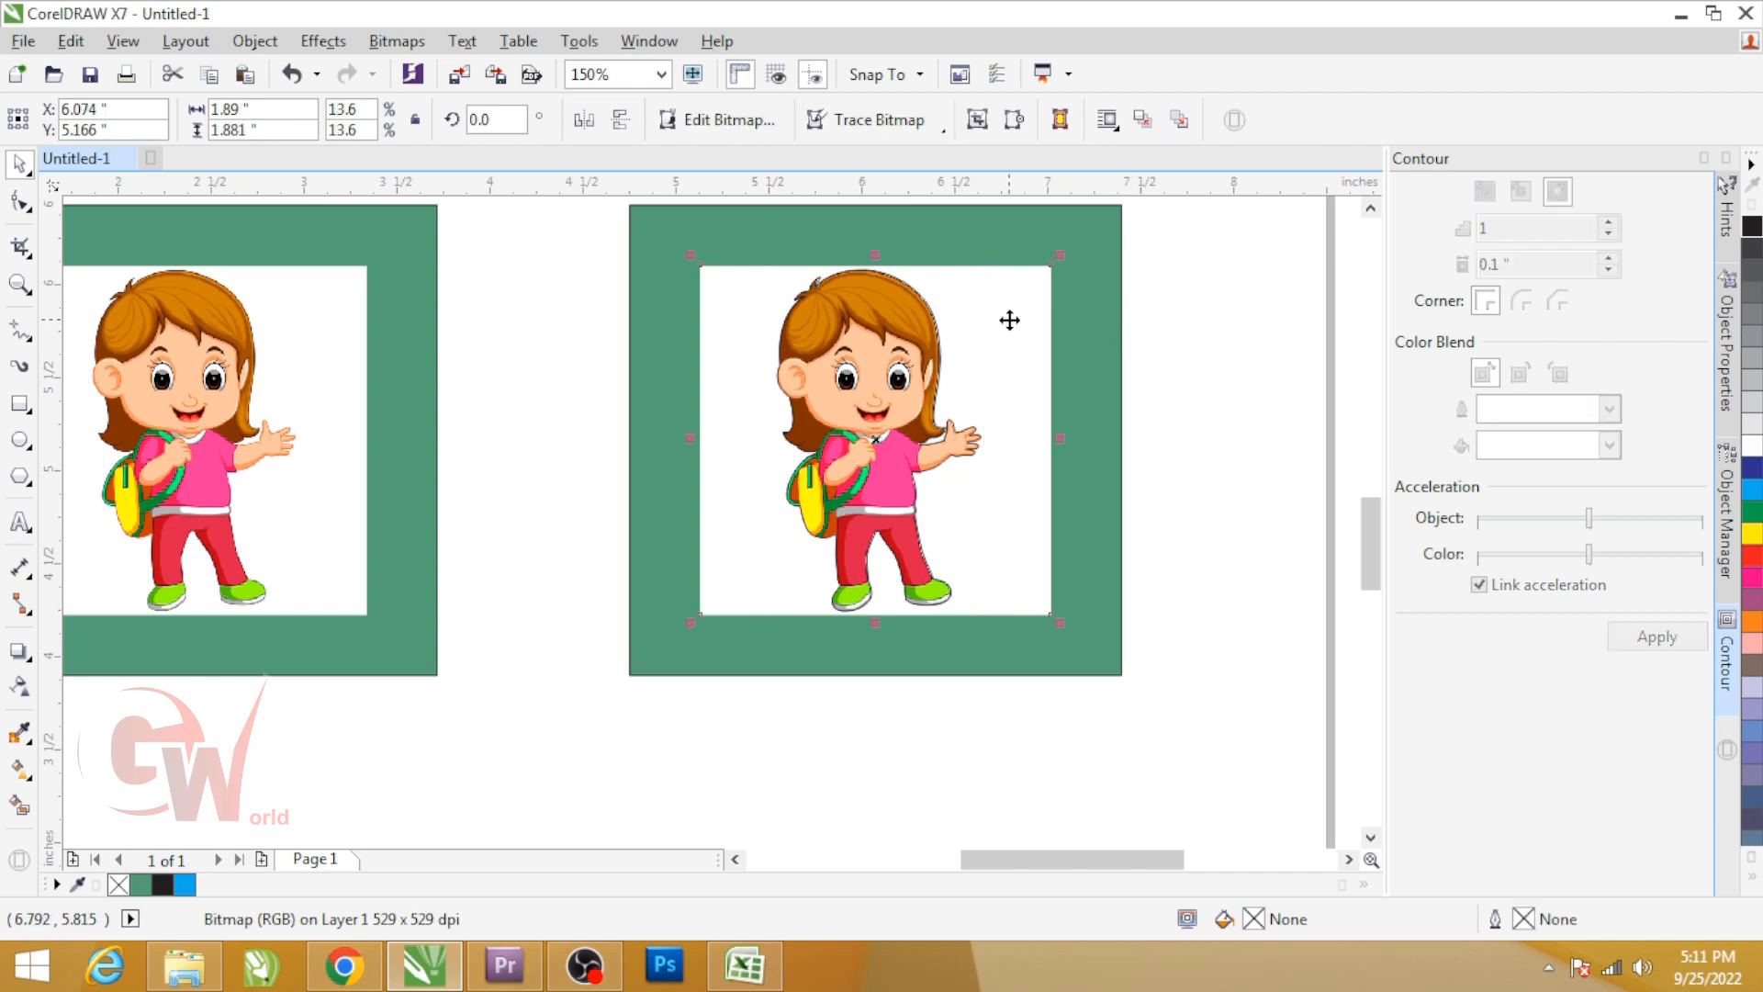
pyautogui.click(254, 41)
pyautogui.moveTo(570, 267)
pyautogui.click(703, 267)
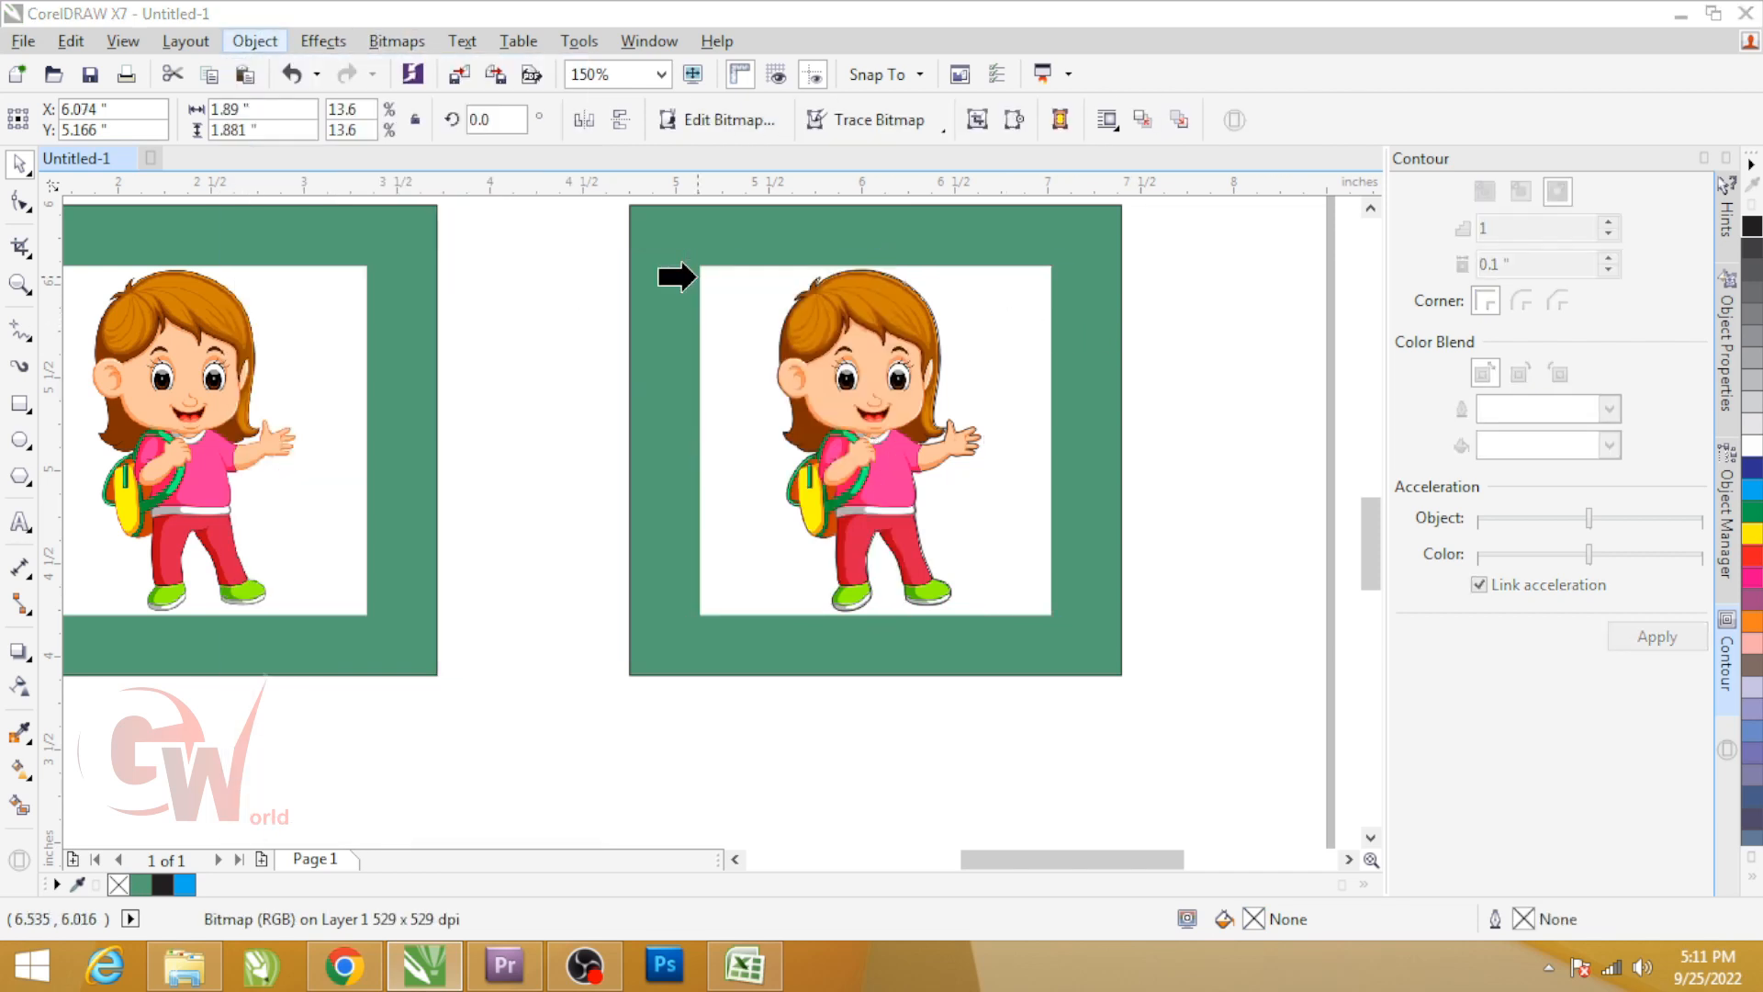
pyautogui.click(836, 327)
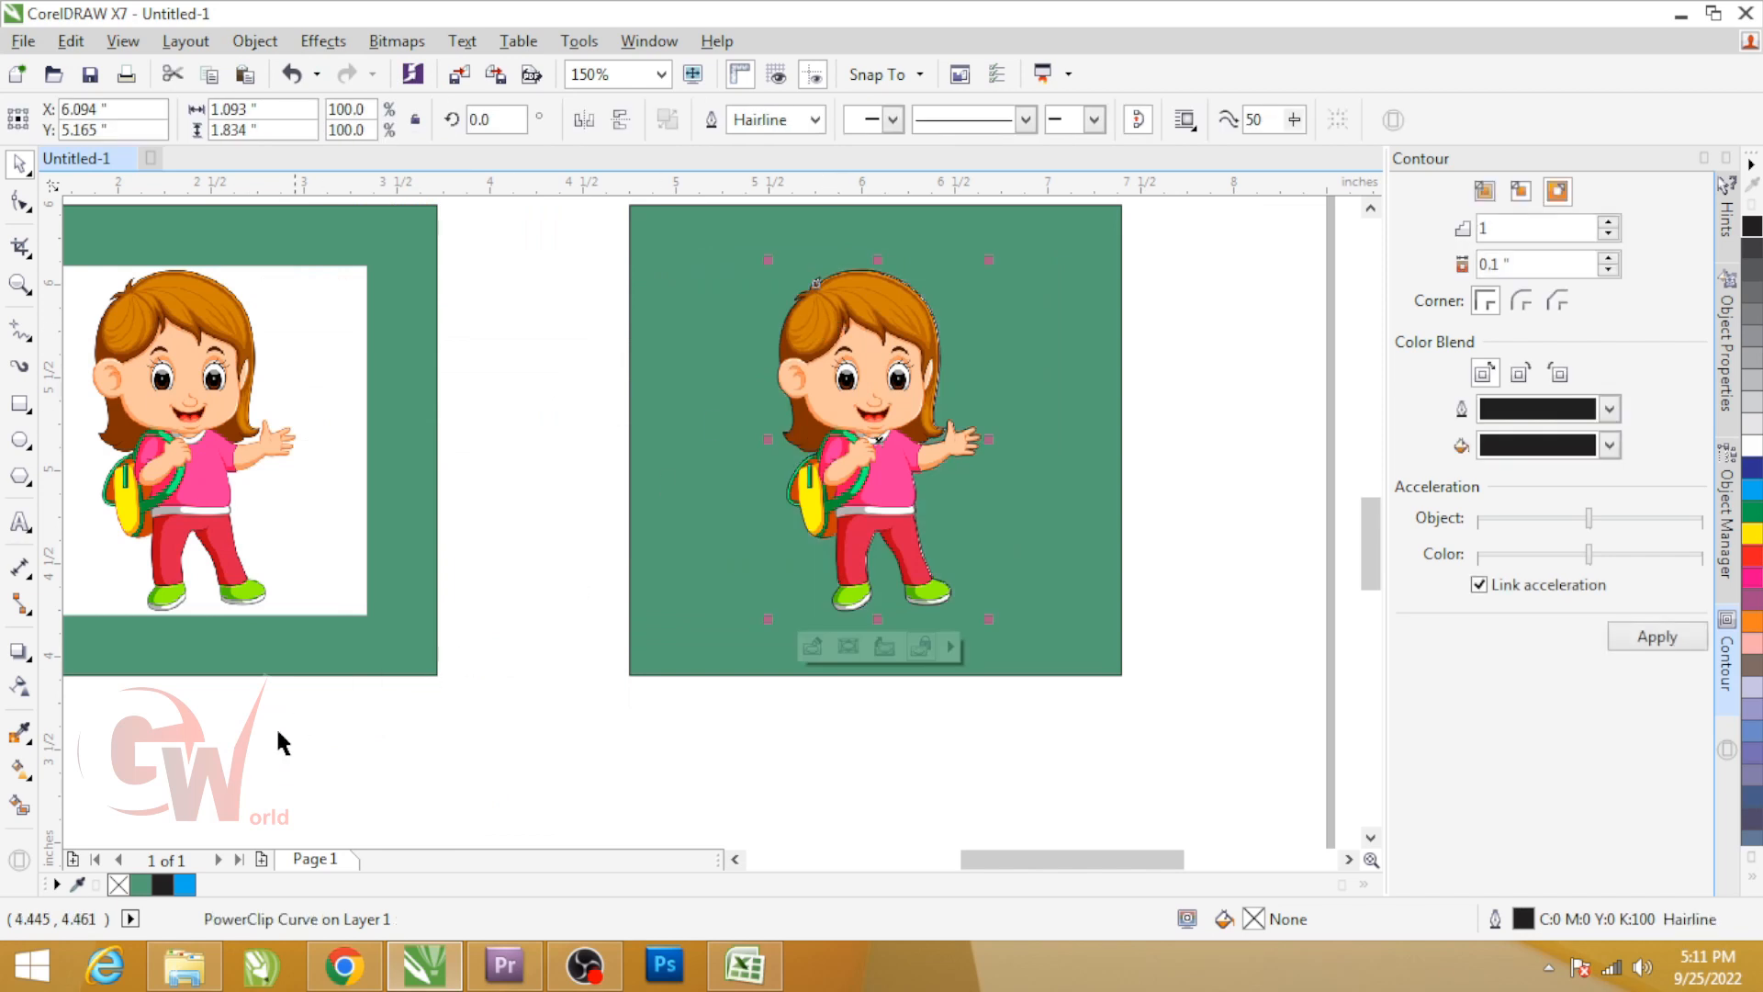
pyautogui.rightClick(118, 887)
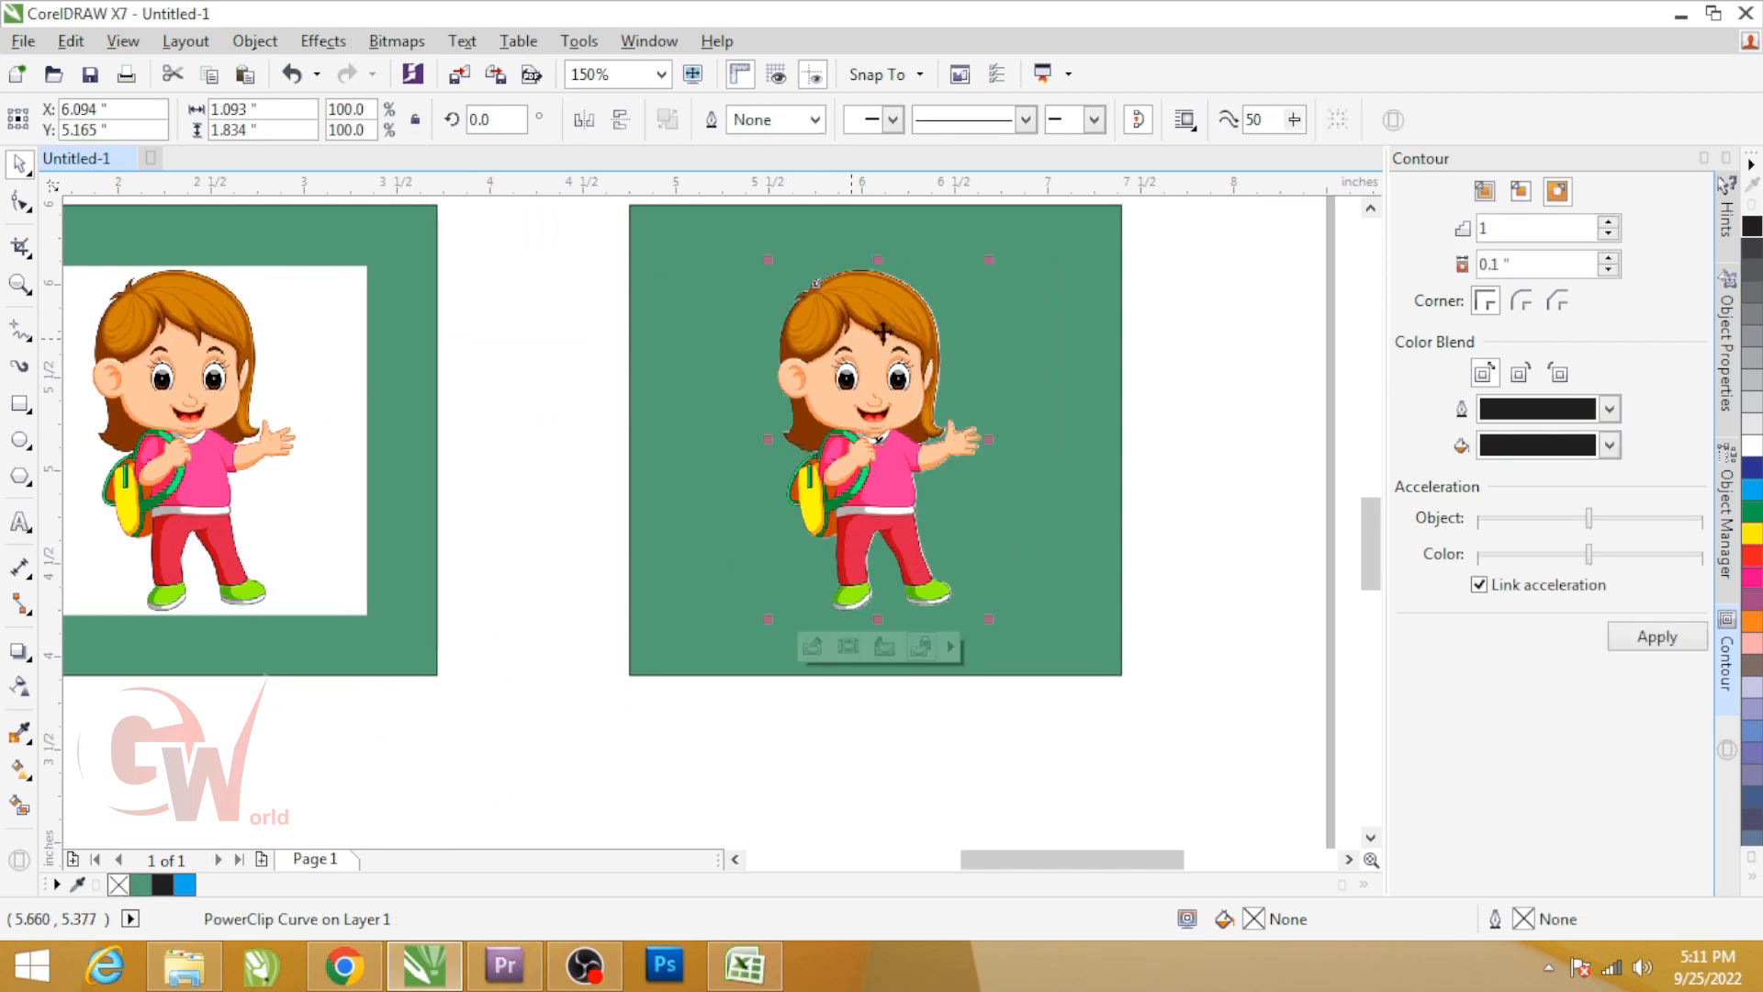
pyautogui.scroll(3, 847, 309)
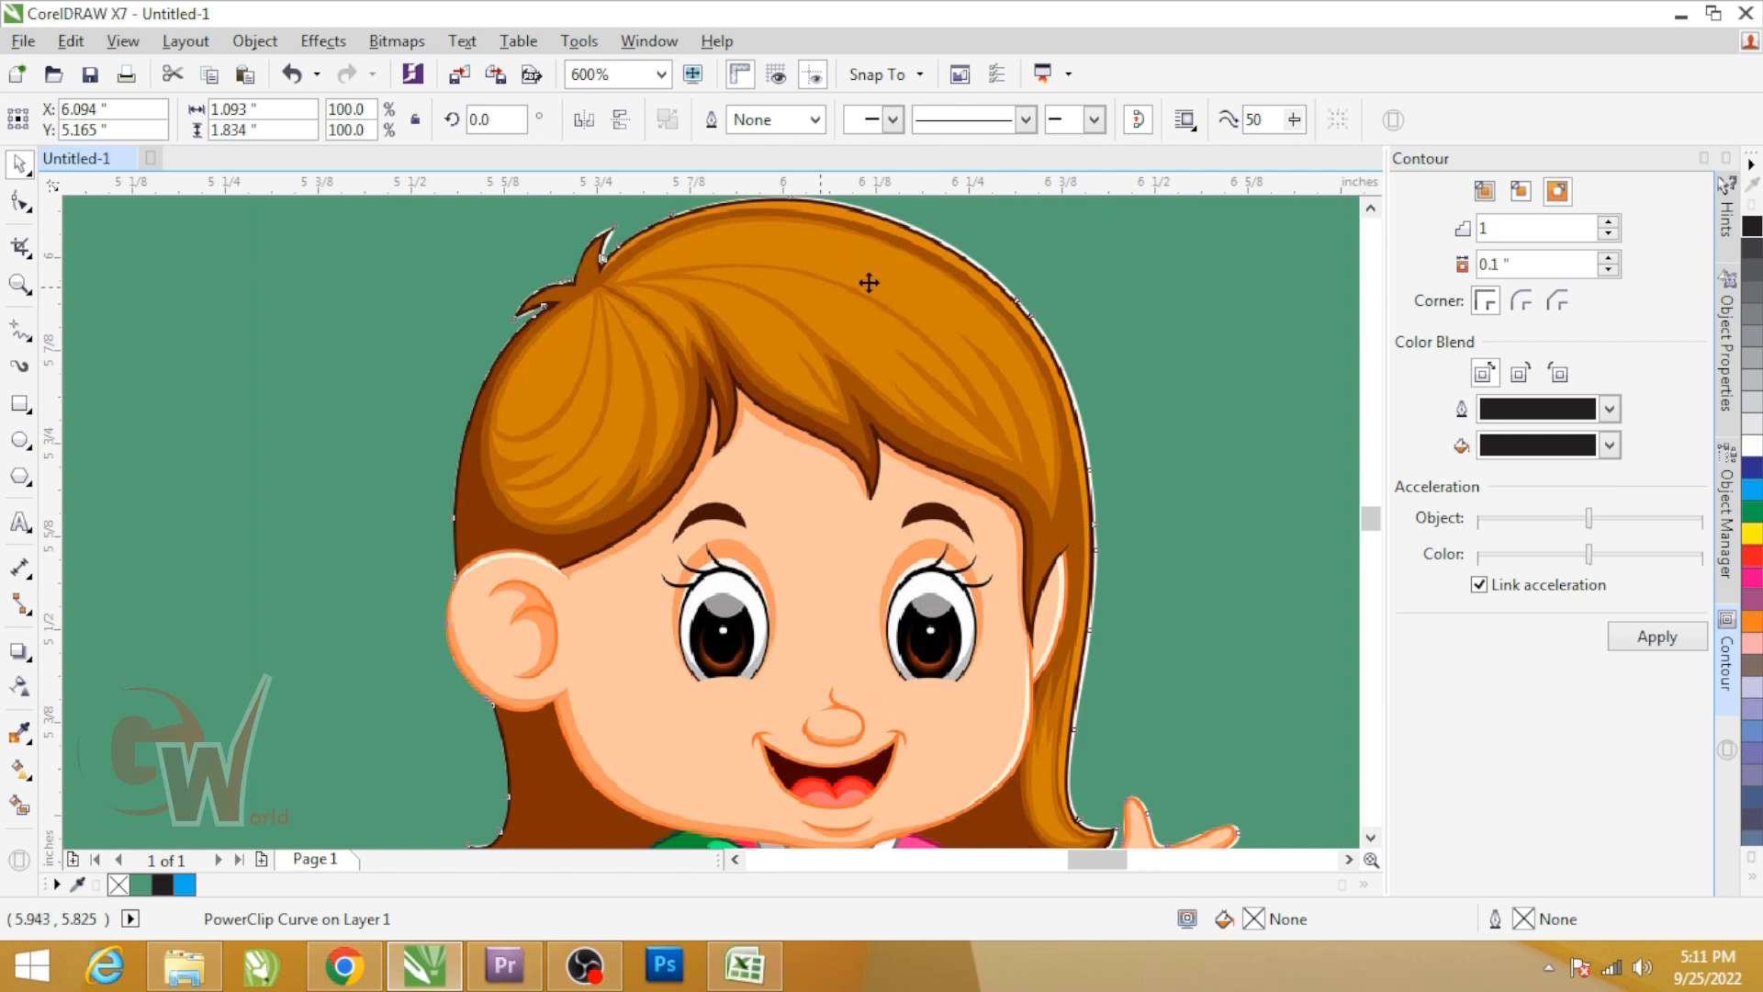
pyautogui.scroll(-1, 822, 362)
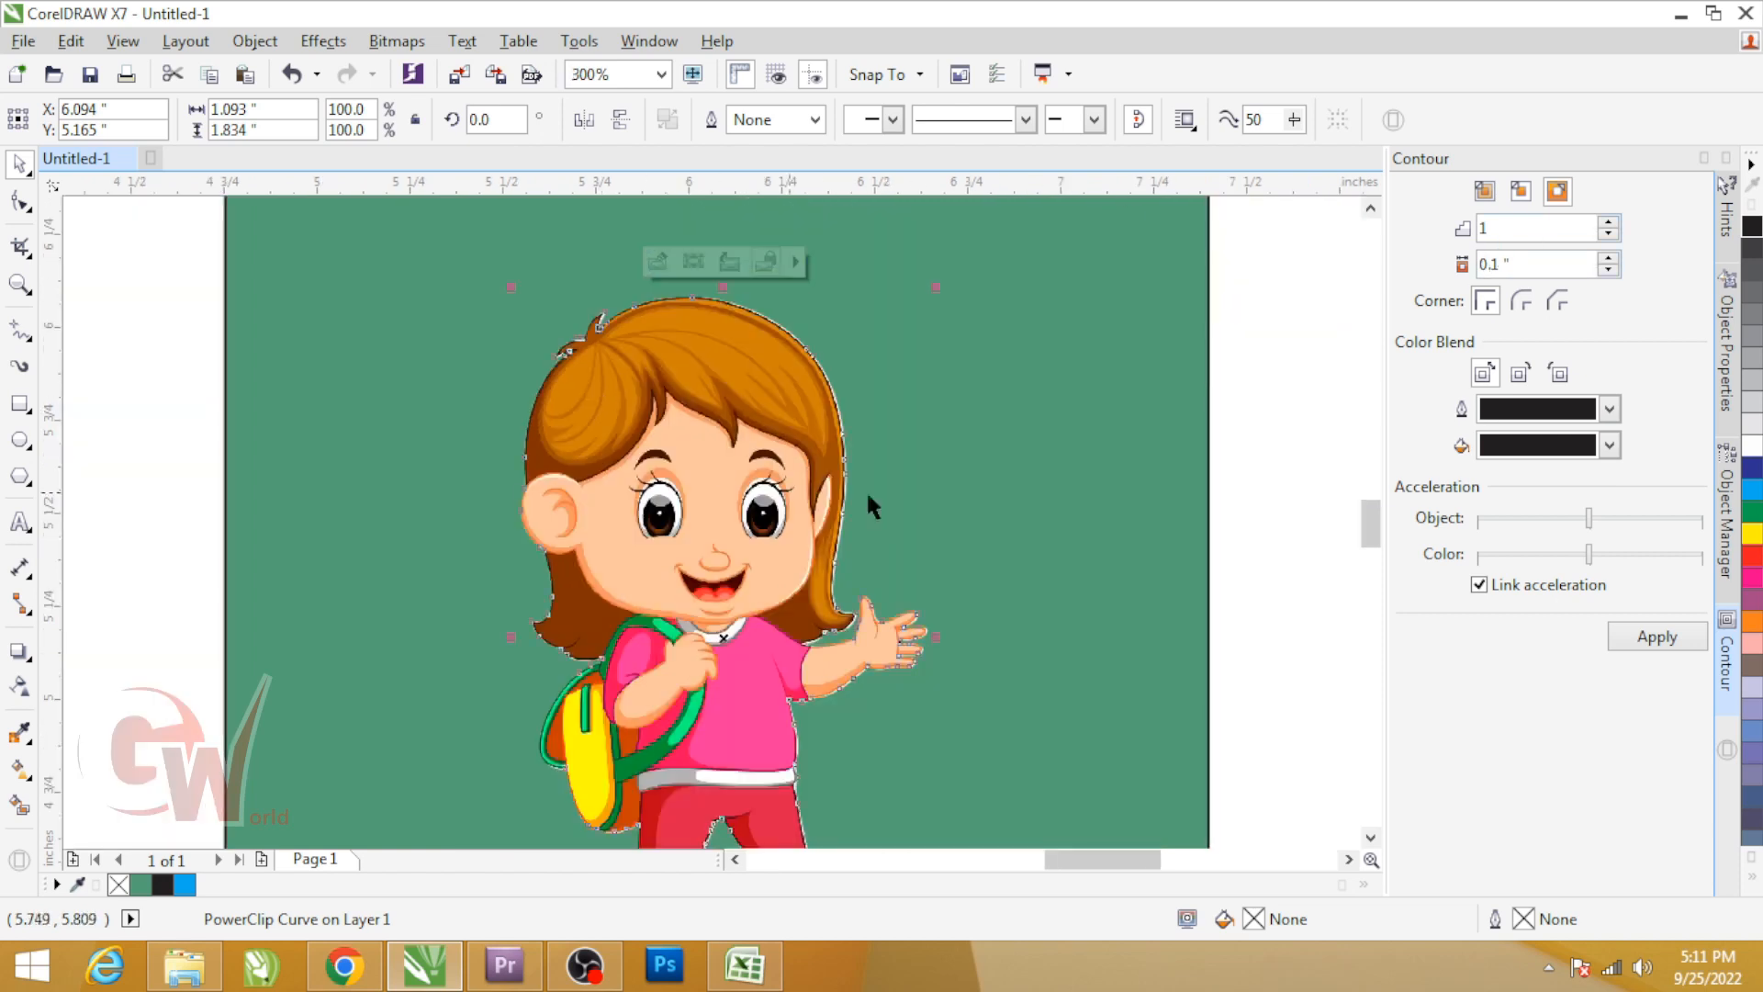
# Change the drawing units to millimetres and apply a one-step inside contour of 0.2 mm to the PowerClipped girl
pyautogui.click(1270, 423)
pyautogui.click(657, 119)
pyautogui.click(633, 174)
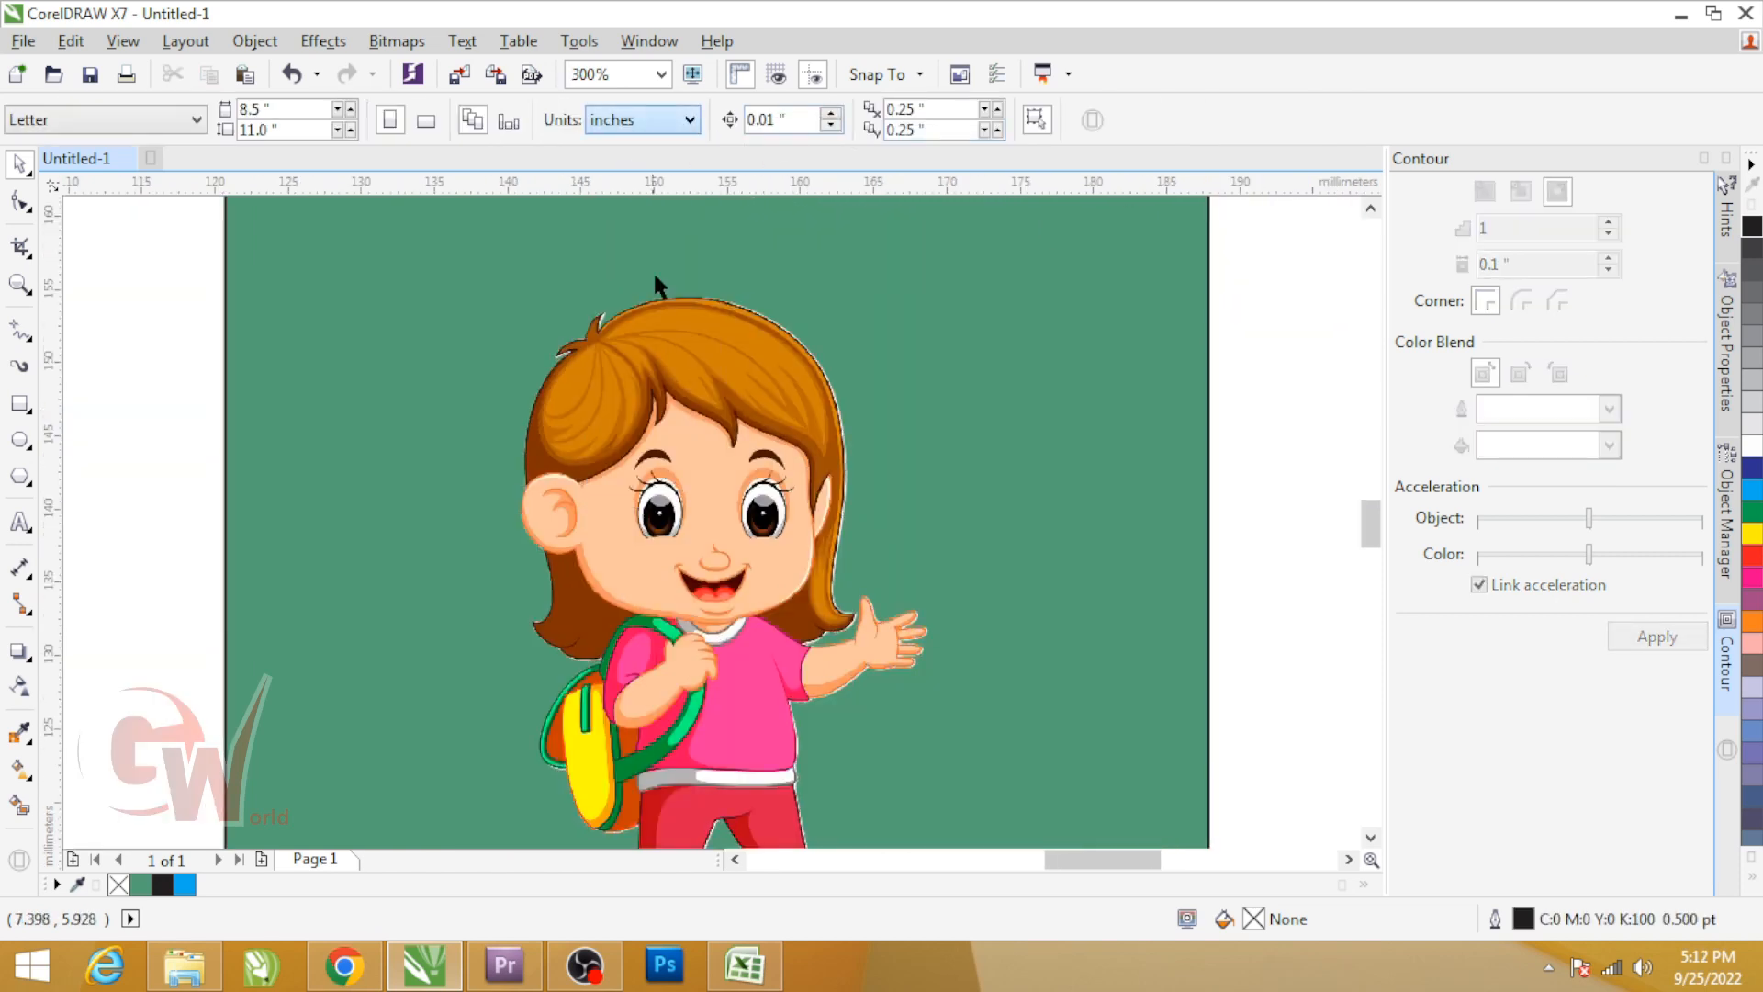
pyautogui.click(689, 348)
pyautogui.press('Tab')
pyautogui.write('.')
pyautogui.press('Return')
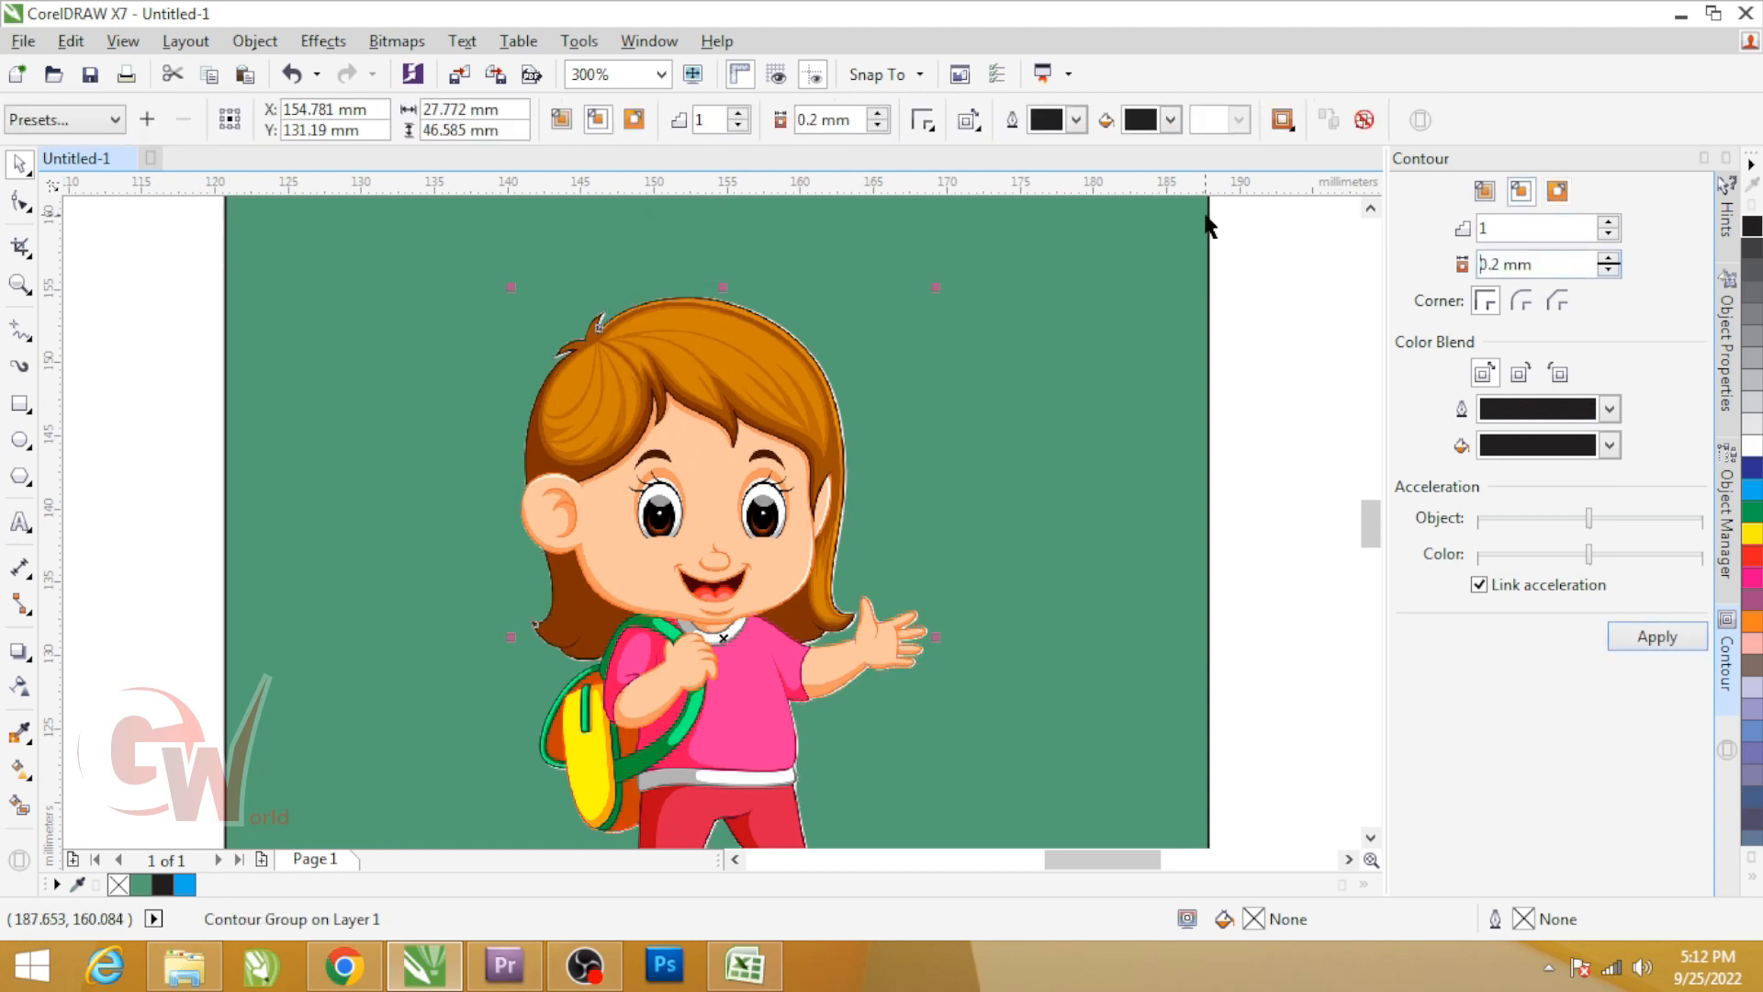
# Display the drawing as a wireframe and reduce the girl's contour offset to 0.1 mm
pyautogui.click(122, 41)
pyautogui.click(158, 99)
pyautogui.scroll(2, 678, 308)
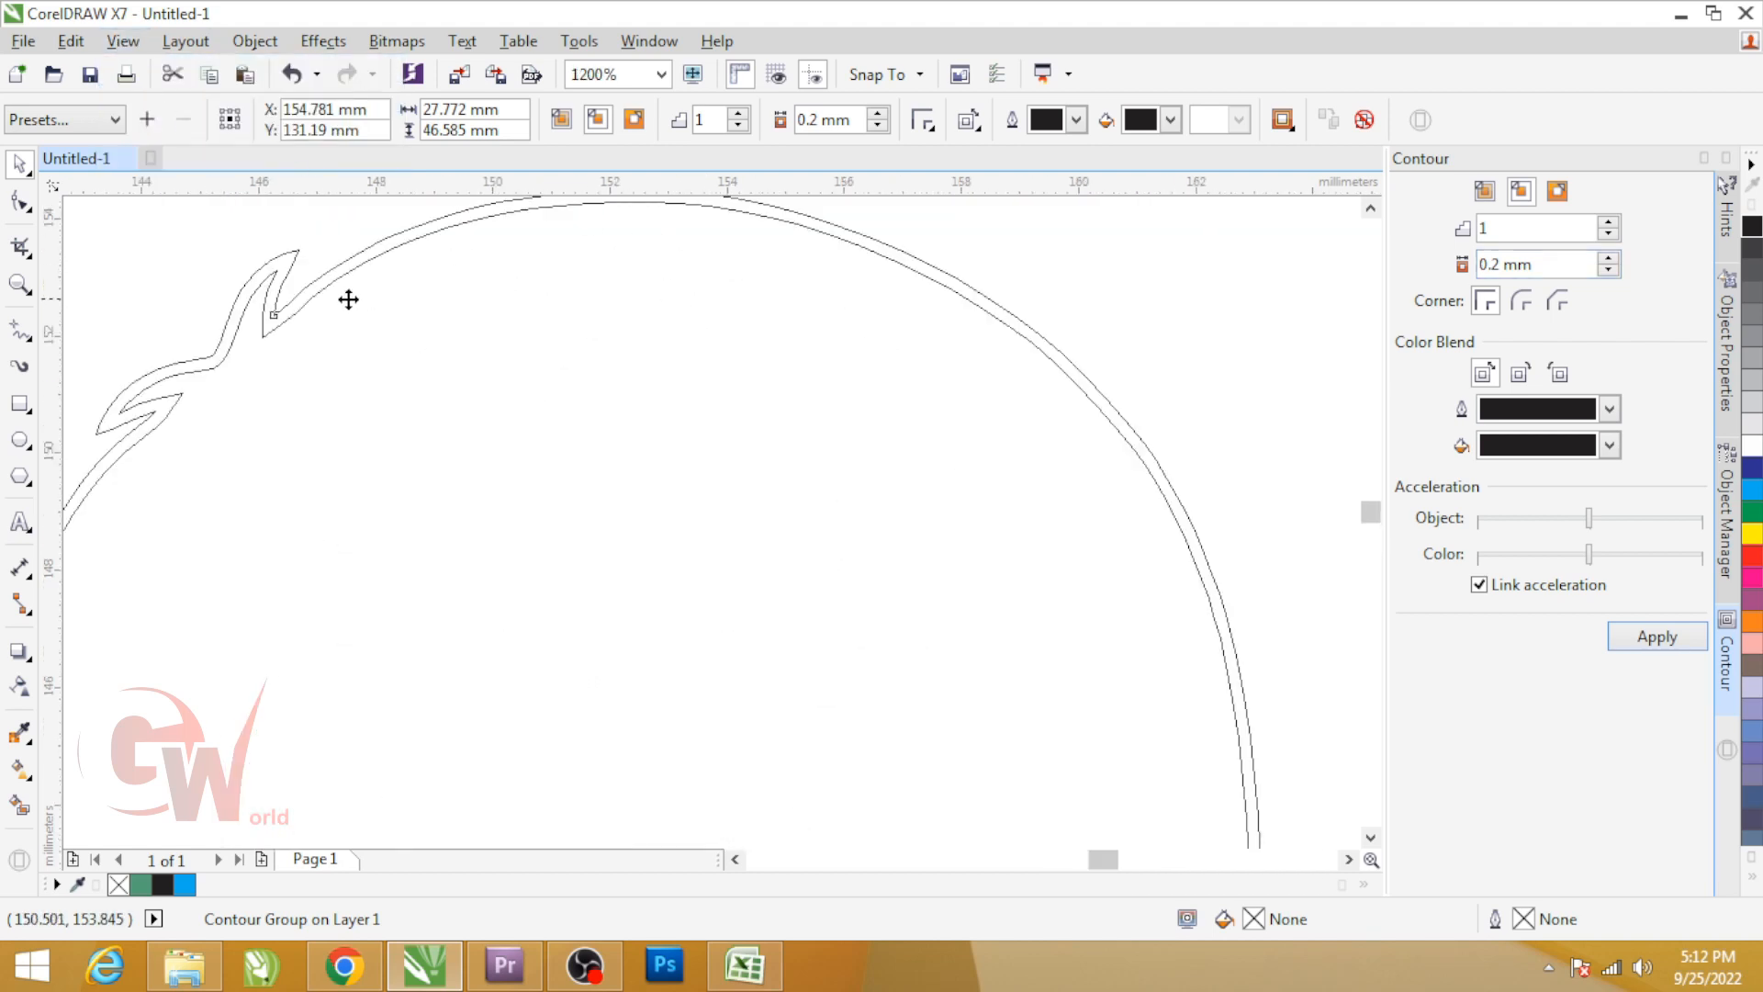
pyautogui.click(1563, 263)
pyautogui.write('.1')
pyautogui.press('Return')
# Break the contour group apart from the PowerClipped girl and return to the full-colour view
pyautogui.scroll(-4, 862, 508)
pyautogui.rightClick(830, 510)
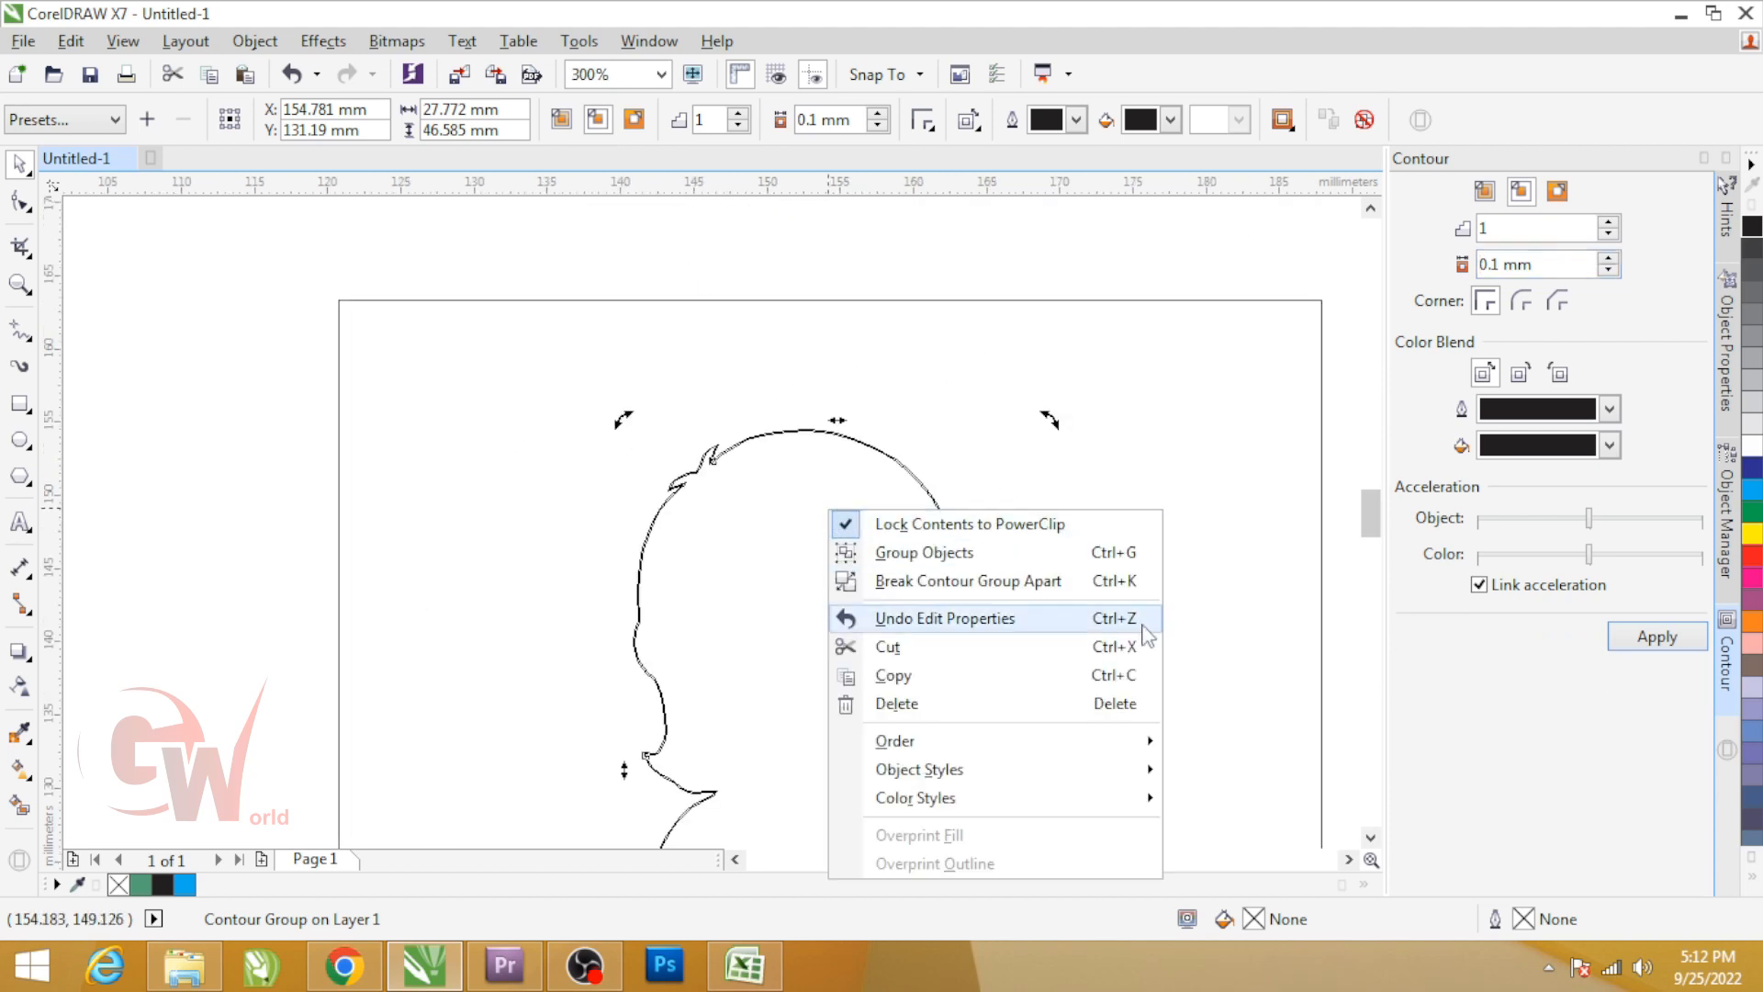
pyautogui.click(1132, 580)
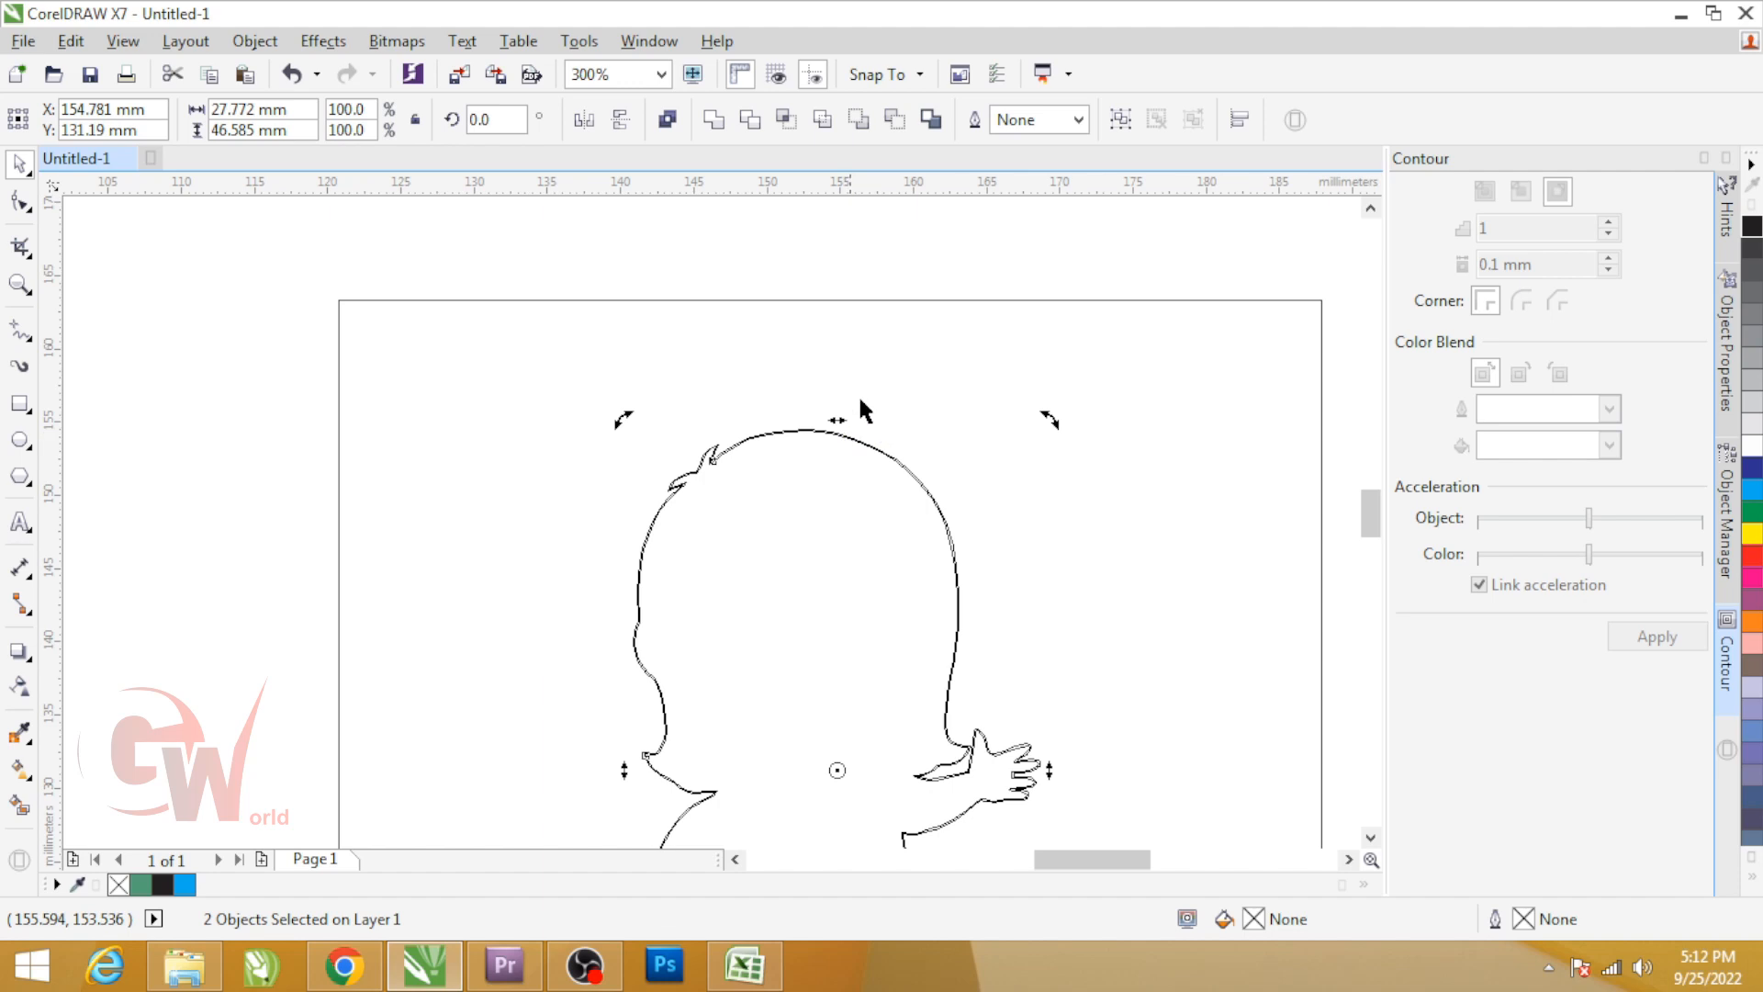
pyautogui.click(843, 421)
pyautogui.scroll(6, 823, 422)
pyautogui.click(805, 432)
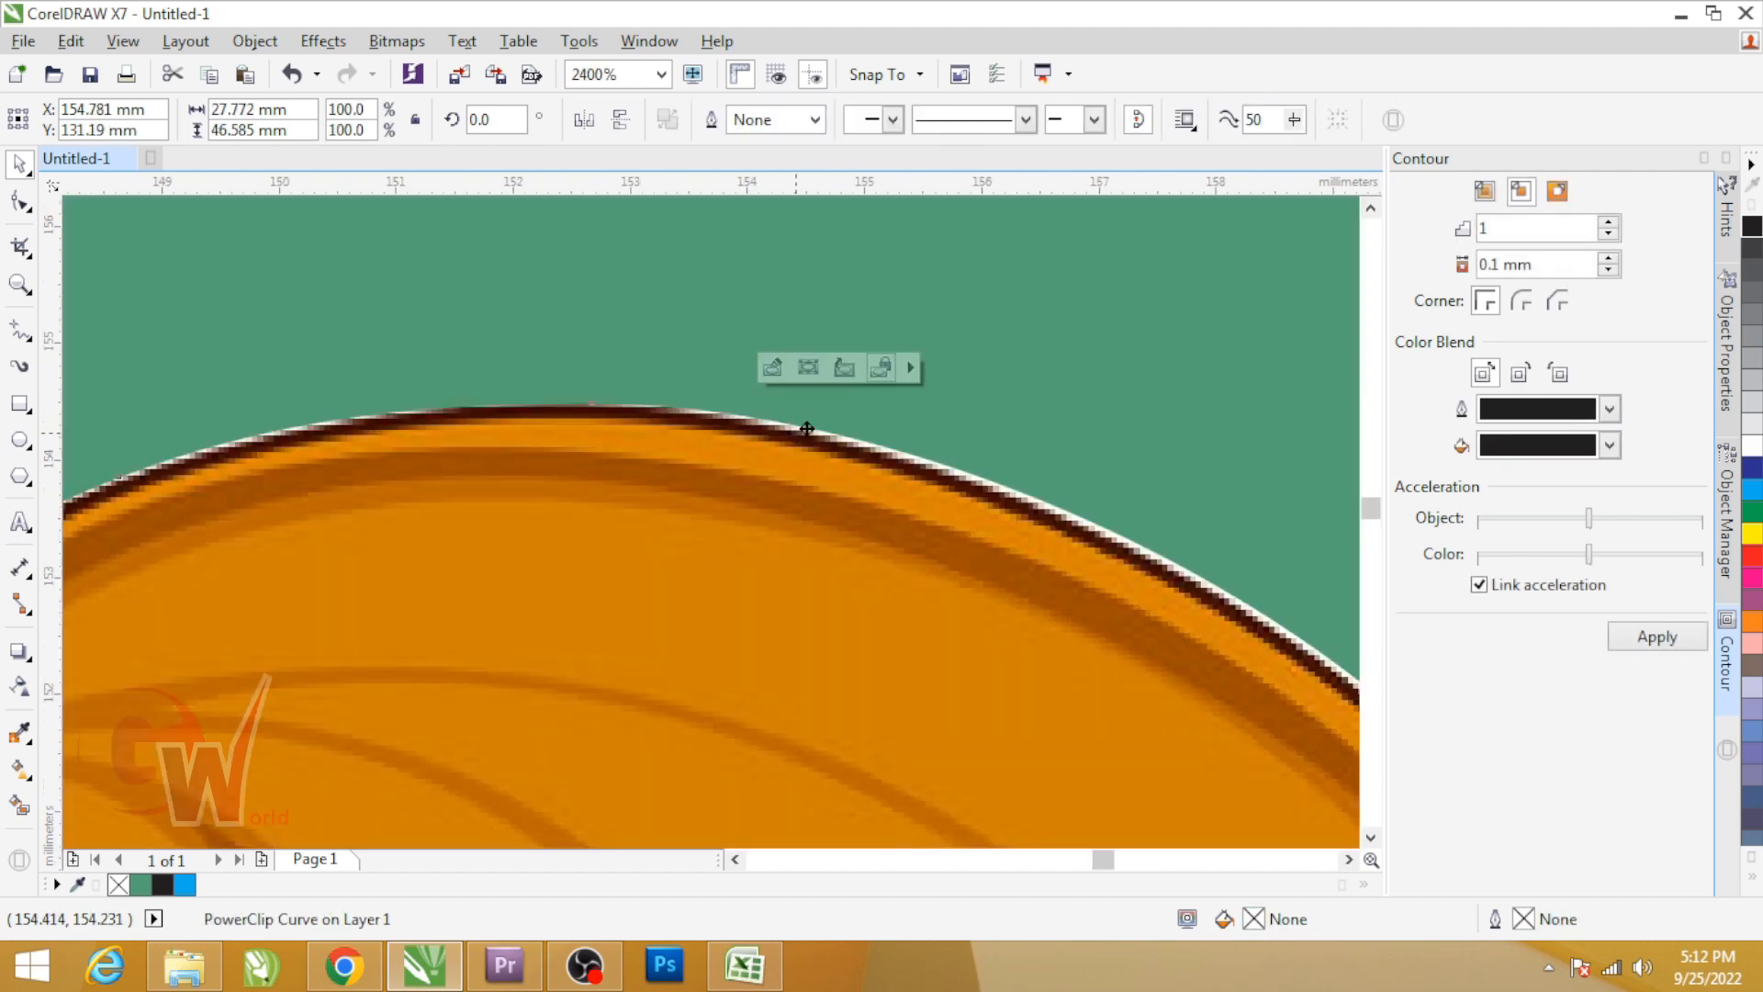
pyautogui.moveTo(806, 429); pyautogui.dragTo(854, 358)
pyautogui.hotkey('ctrl', 'z')
# Fill the separated inner contour curve with blue and PowerClip the girl cutout inside it
pyautogui.click(805, 585)
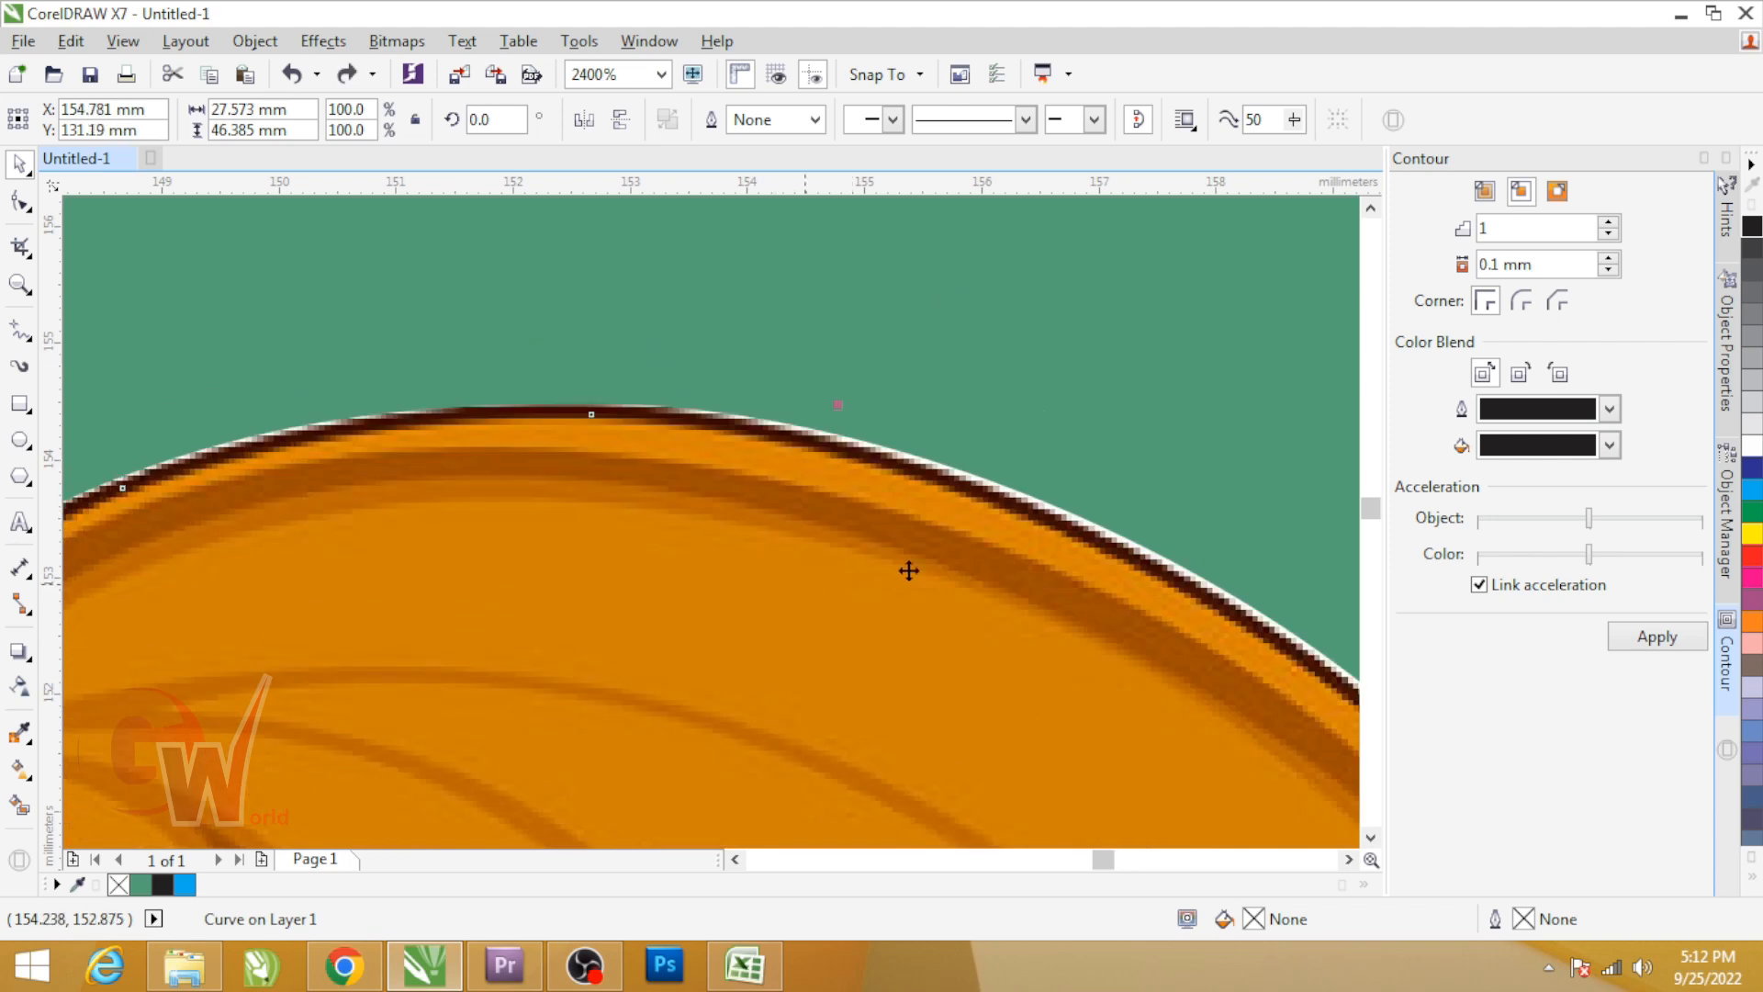
pyautogui.click(1751, 470)
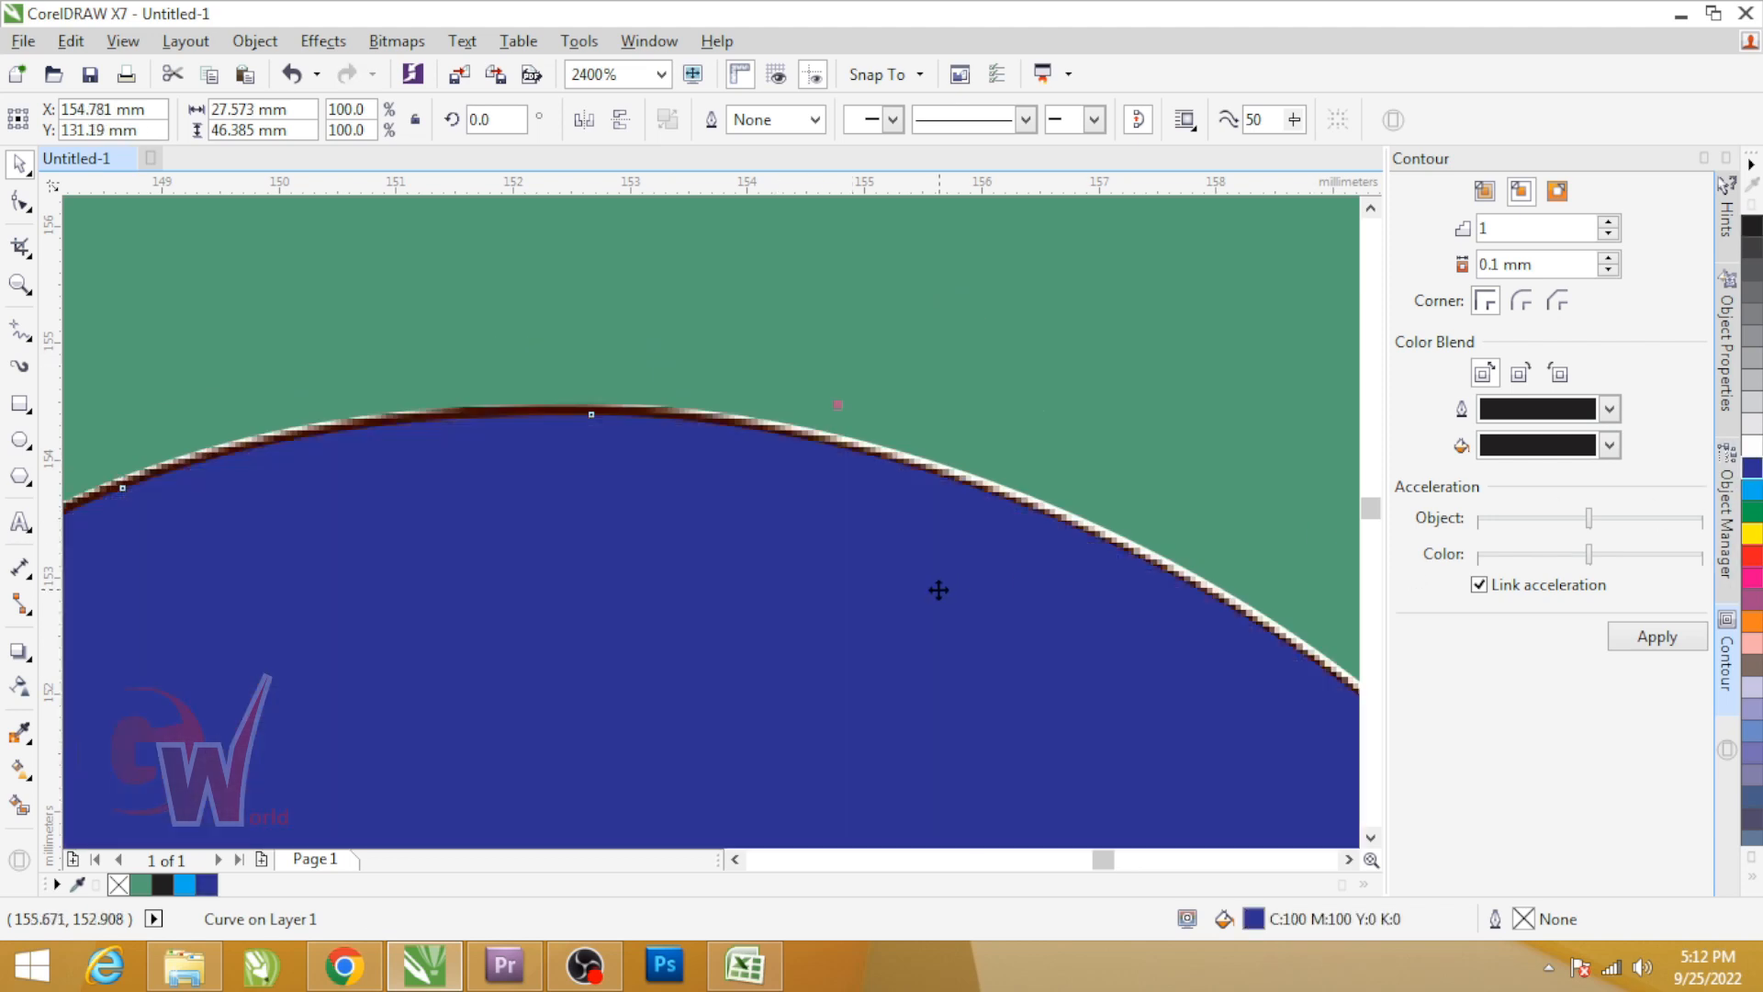
pyautogui.click(834, 433)
pyautogui.hotkey('ctrl', 'z')
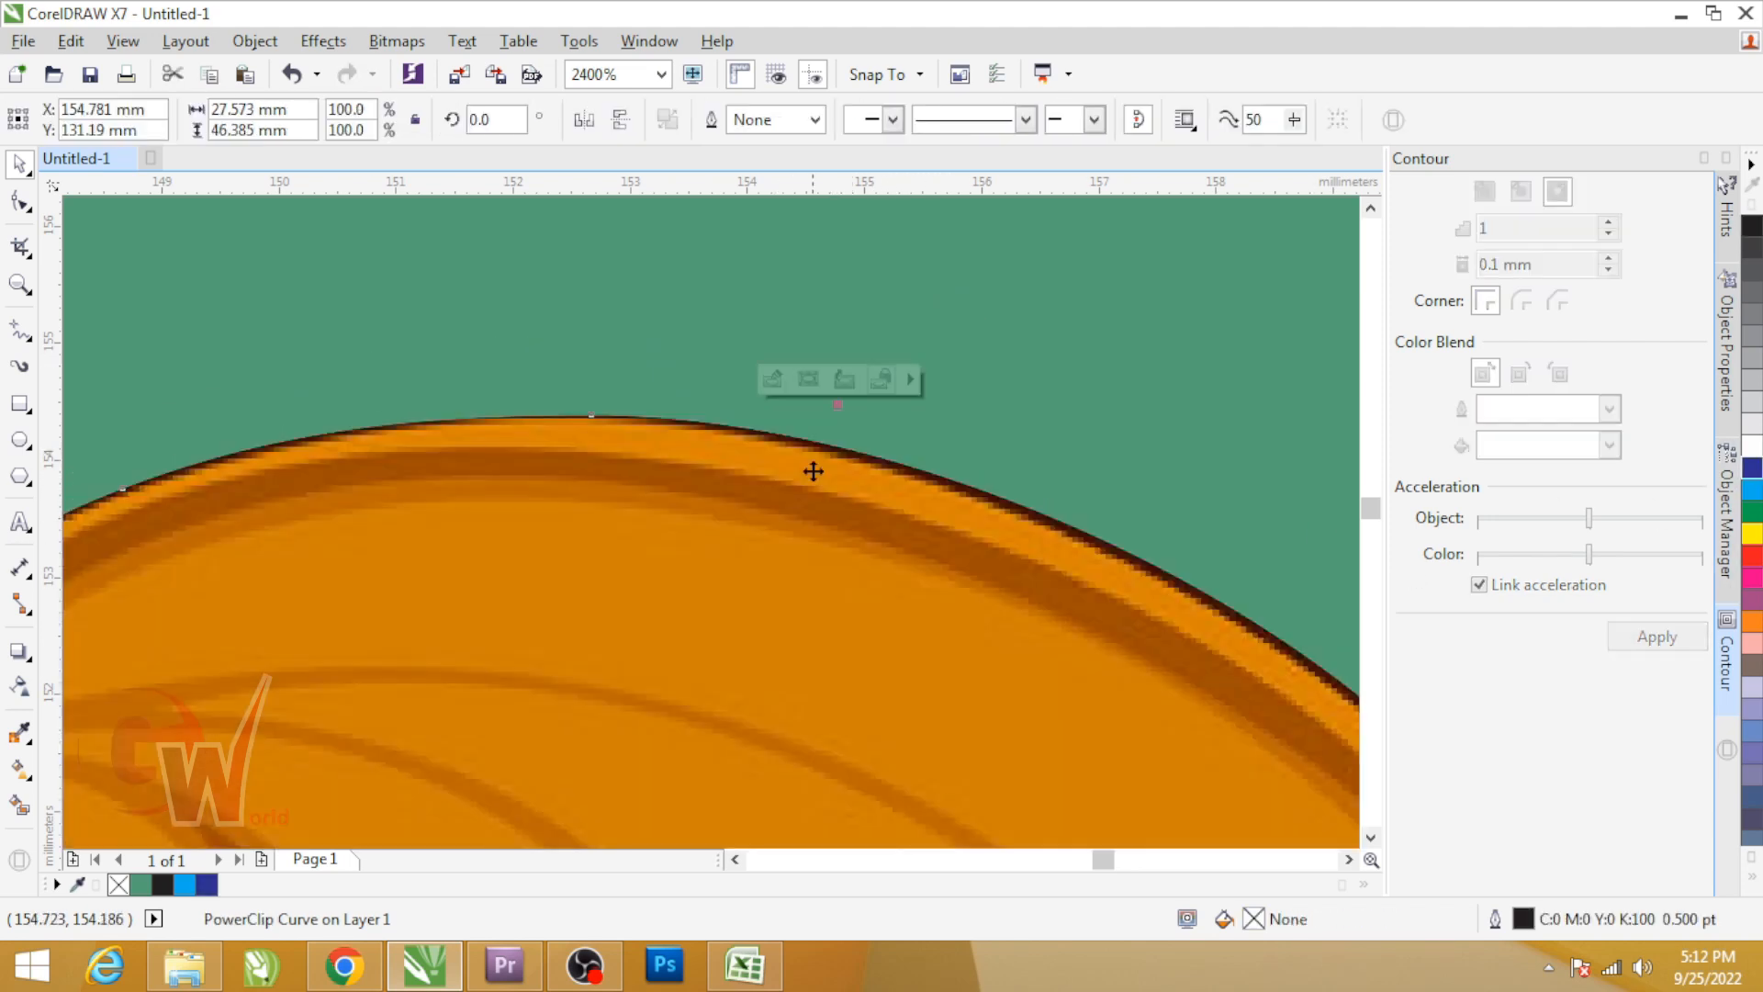
# Examine the cutout's edges against the green frame and check its PowerClip contents
pyautogui.scroll(-9, 812, 471)
pyautogui.scroll(5, 827, 533)
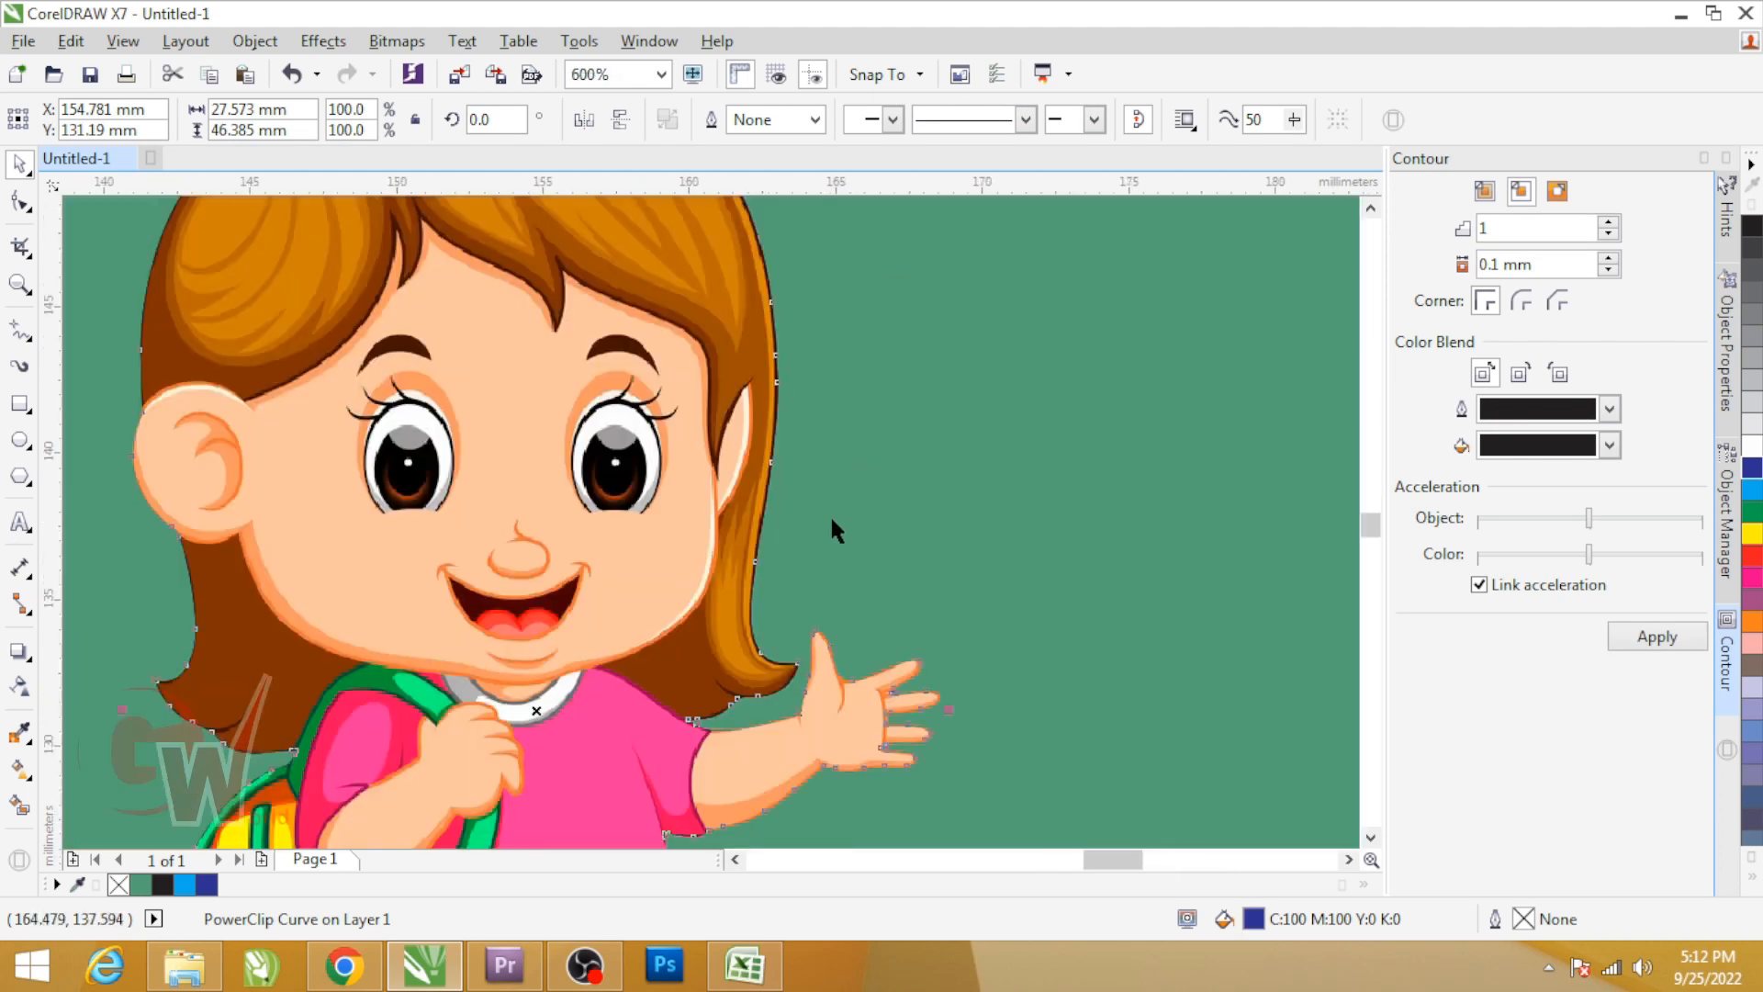
pyautogui.click(886, 487)
pyautogui.scroll(-2, 667, 554)
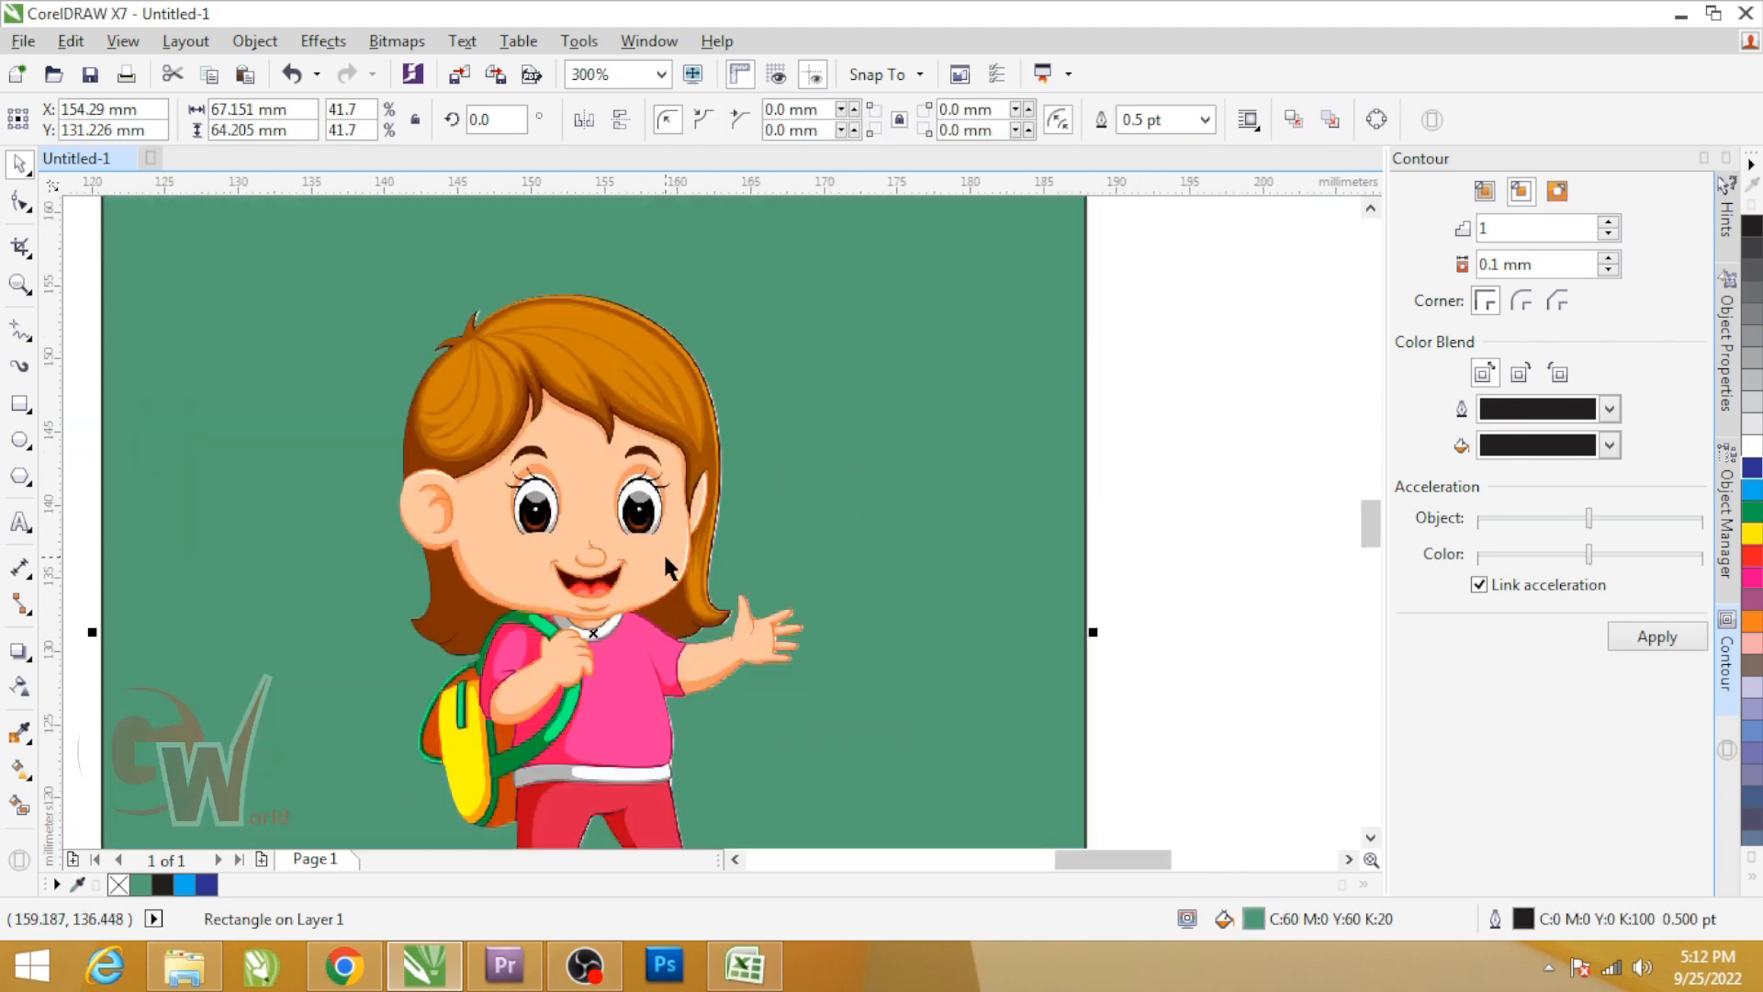
pyautogui.click(663, 551)
pyautogui.doubleClick(562, 510)
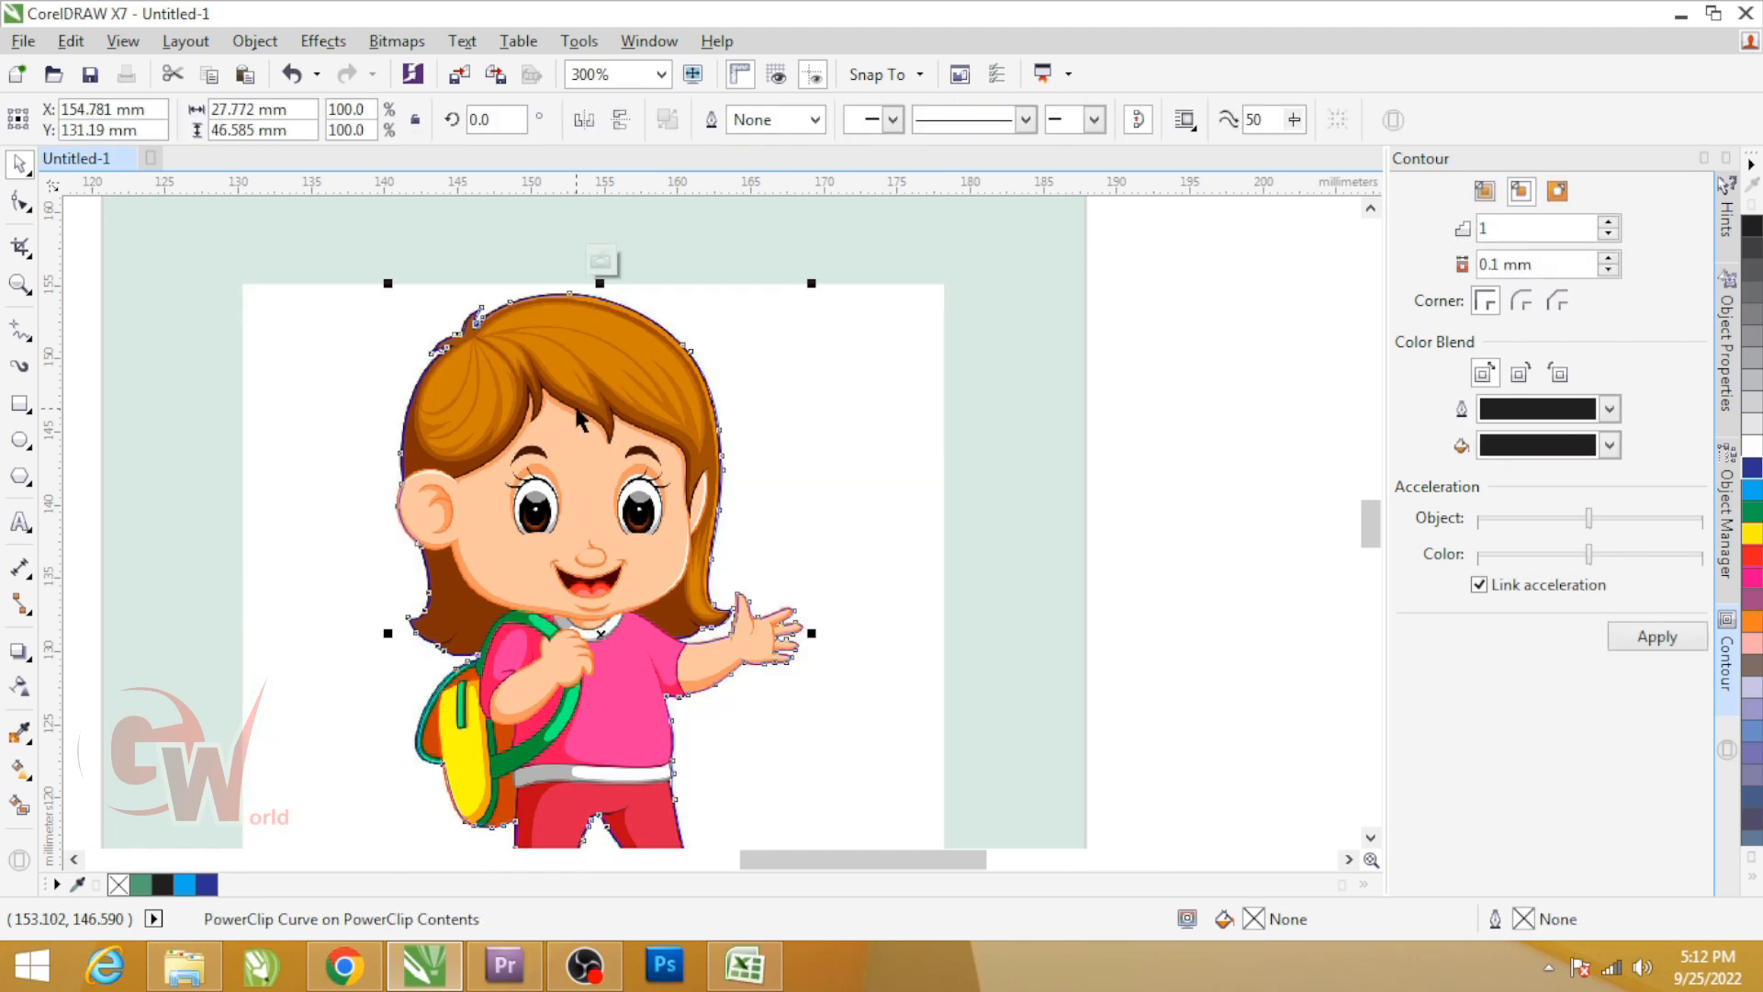
pyautogui.keyDown('ctrl'); pyautogui.click(1111, 422); pyautogui.keyUp('ctrl')
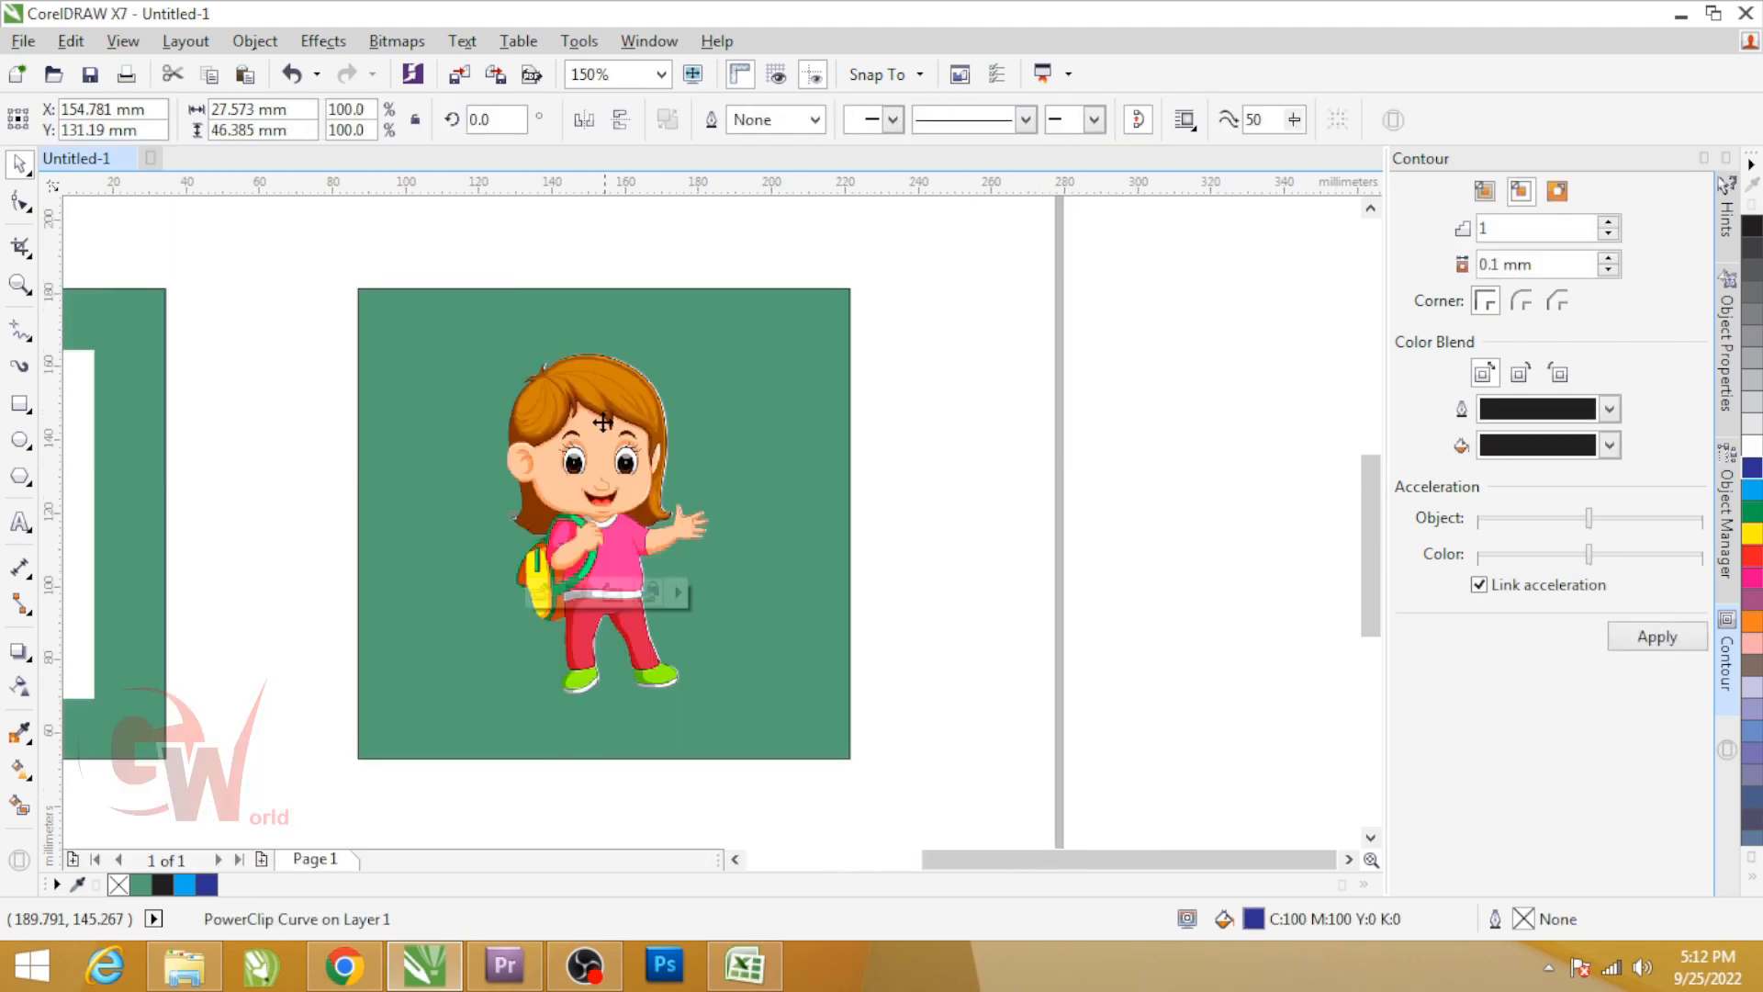
# Fit both green frames in the view to compare the original picture with the background-free cutout
pyautogui.click(1047, 509)
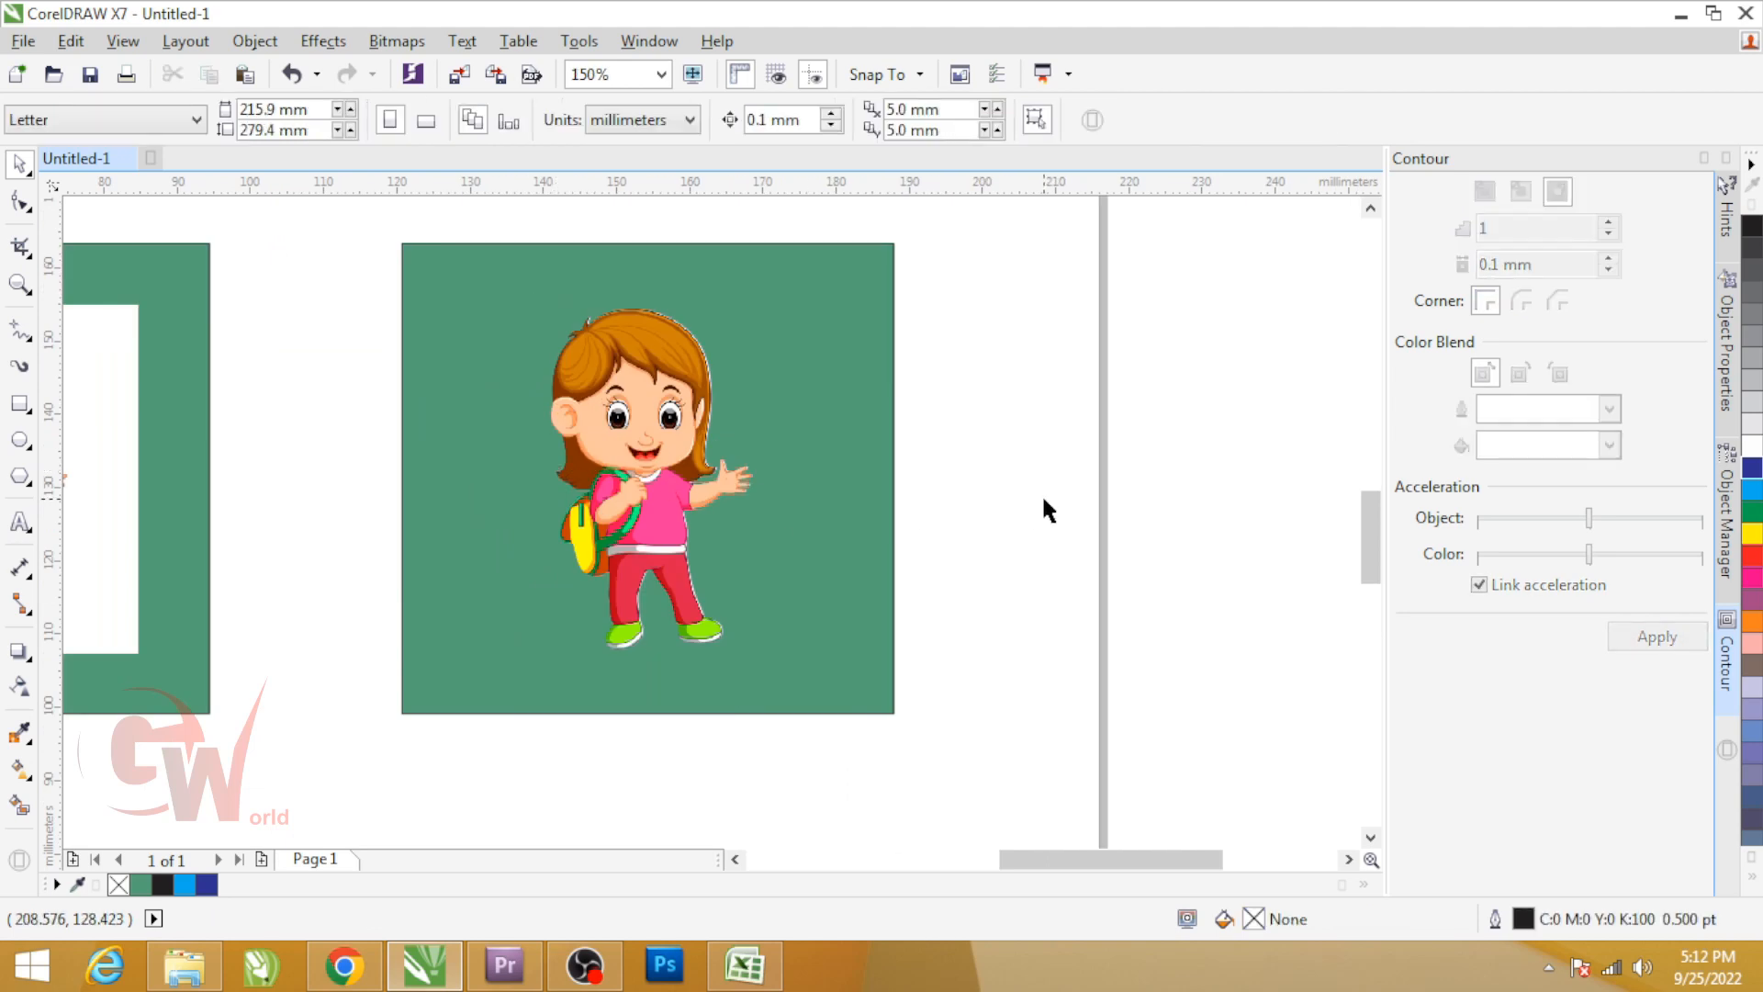
pyautogui.scroll(-2, 1047, 510)
pyautogui.moveTo(1041, 314); pyautogui.dragTo(331, 632)
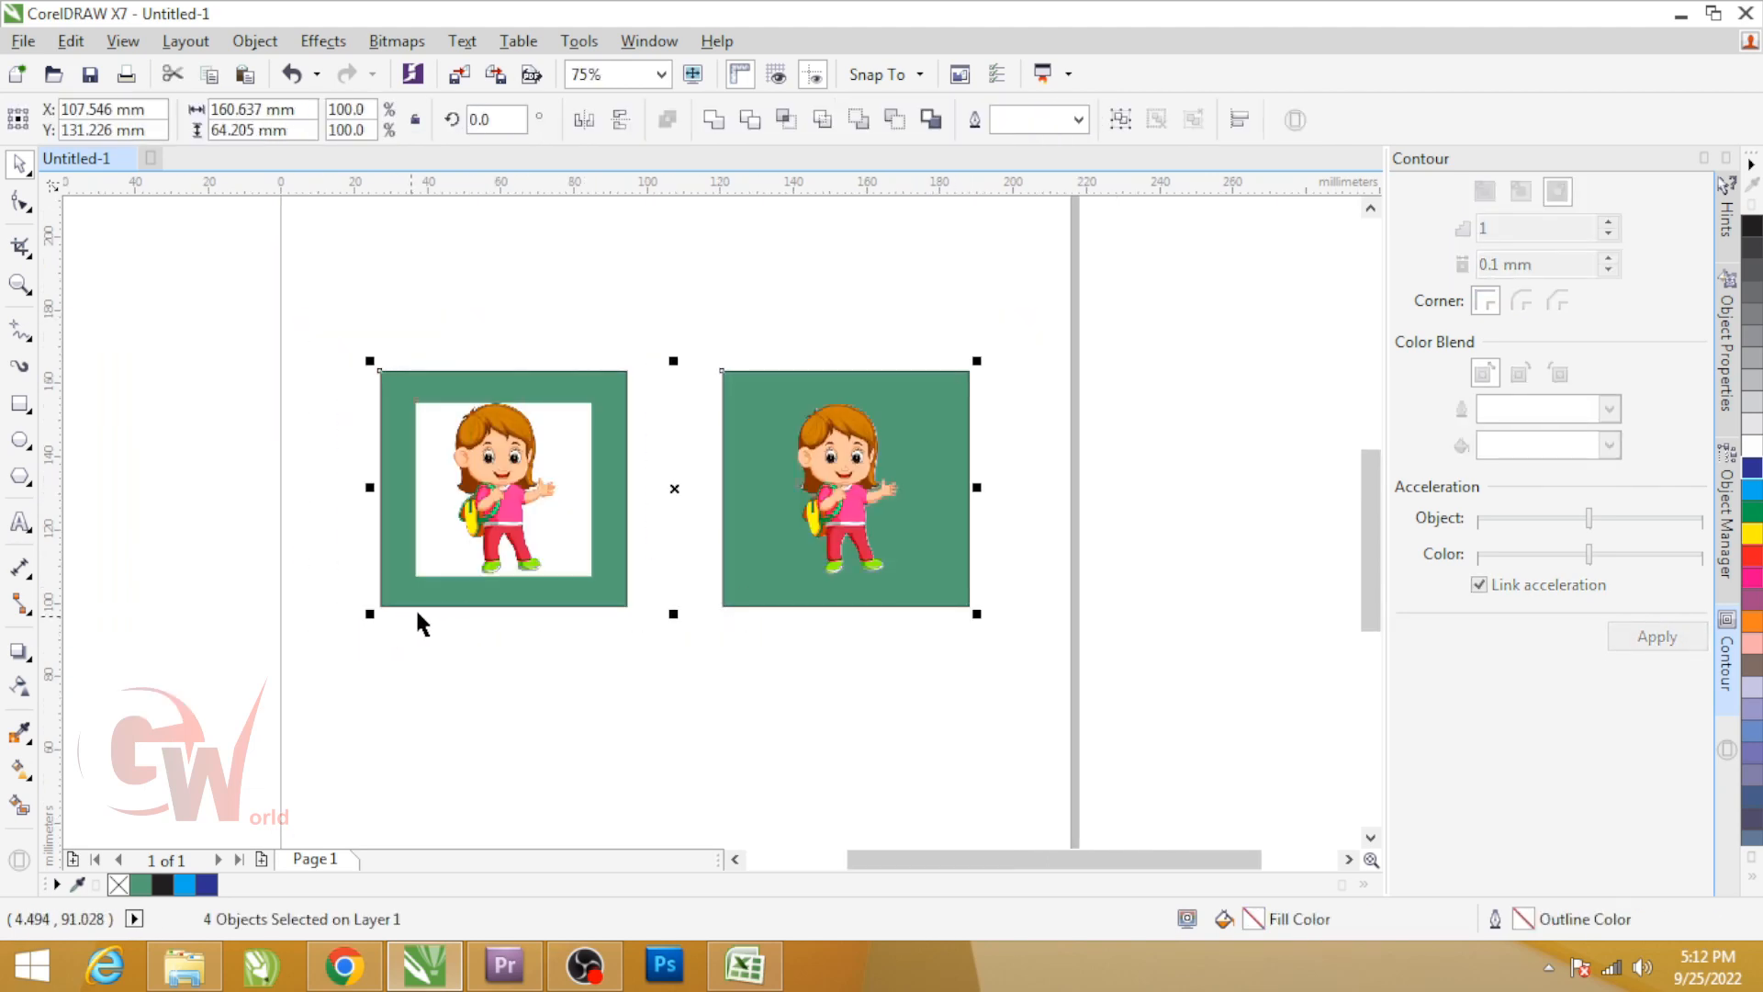
pyautogui.hotkey('shift', 'F2')
pyautogui.click(751, 298)
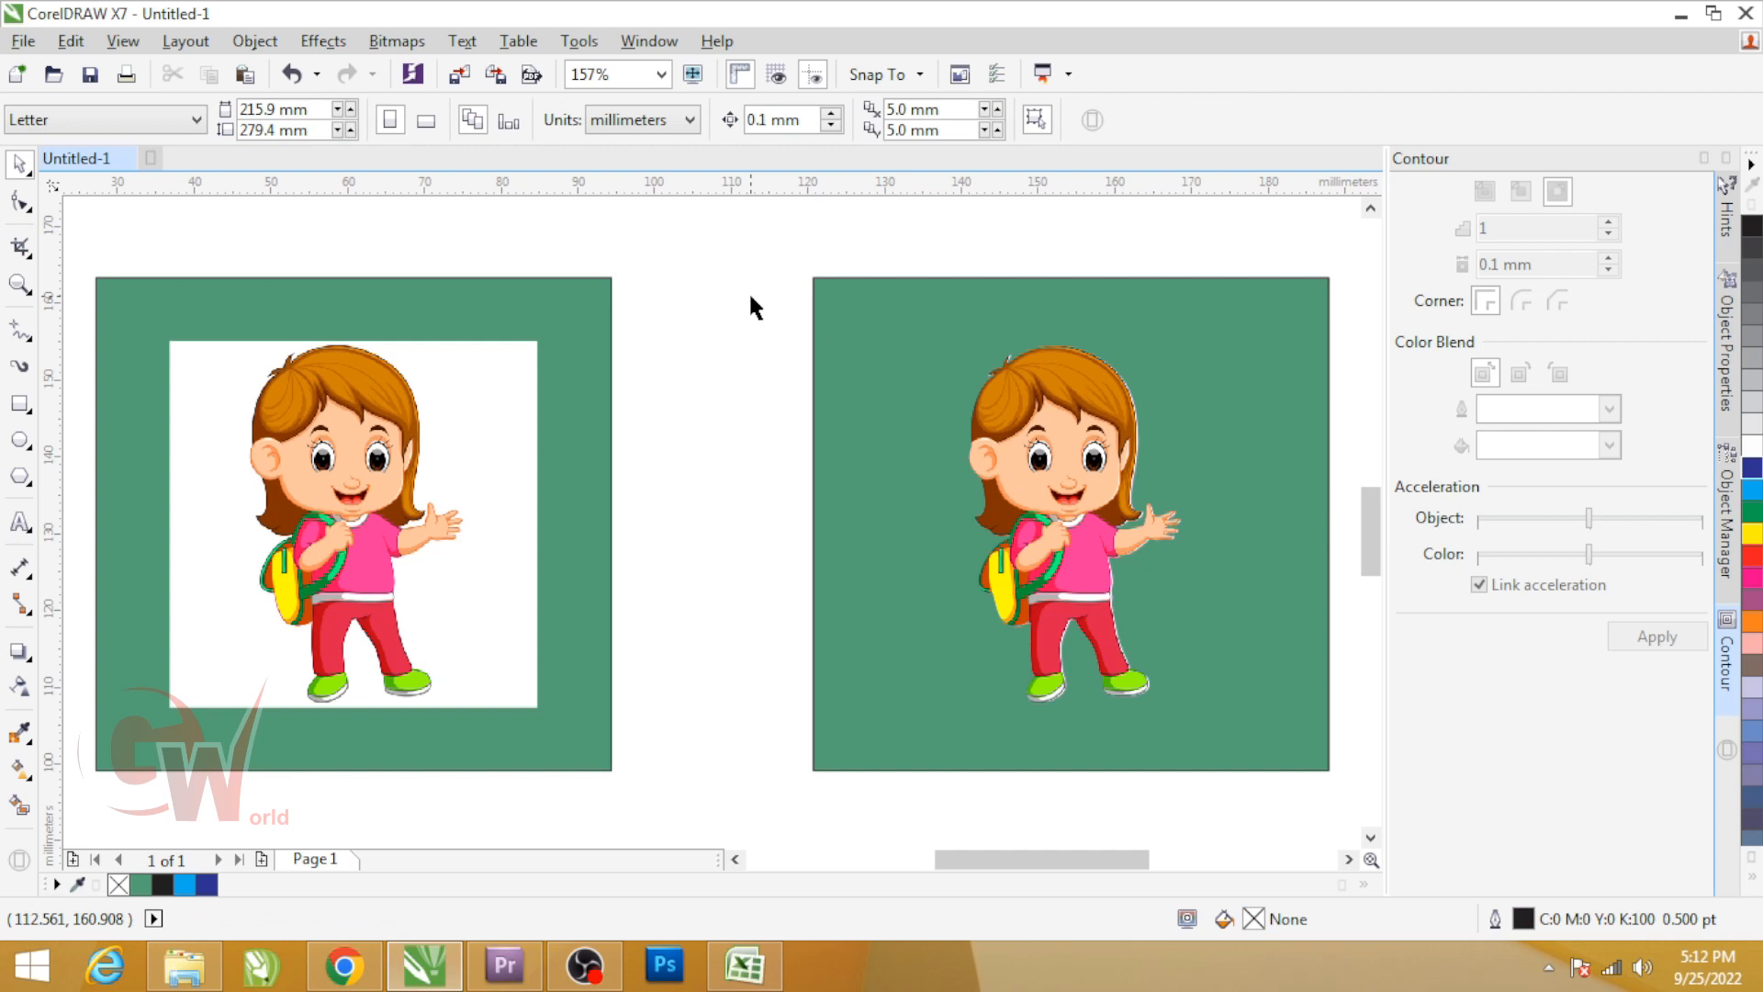